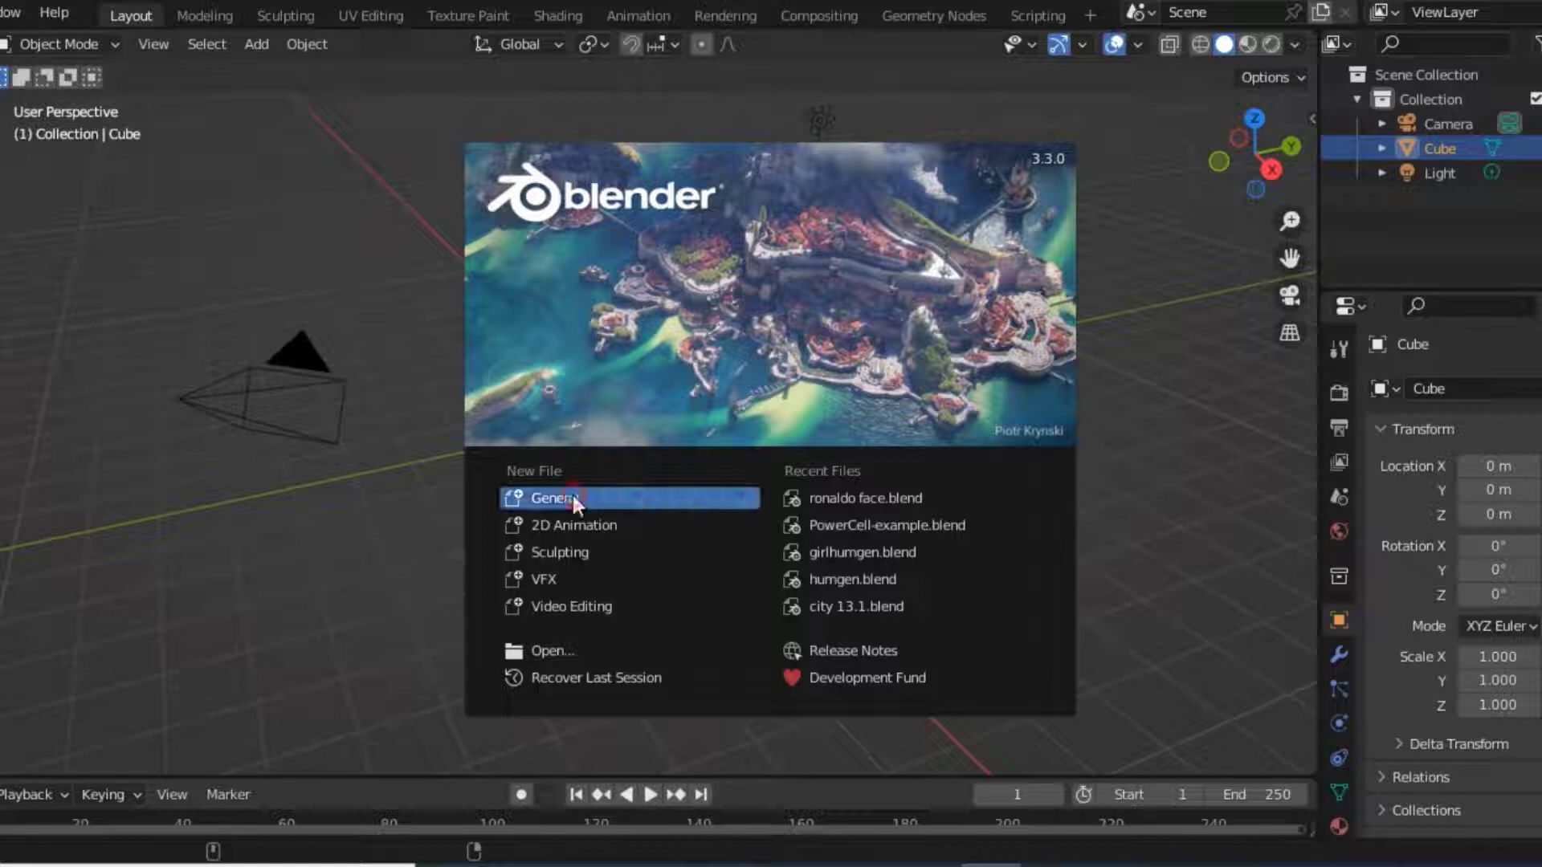
Delete the default cube, camera and light, and show the Scifi Elements sidebar panel.
left_click(407, 527)
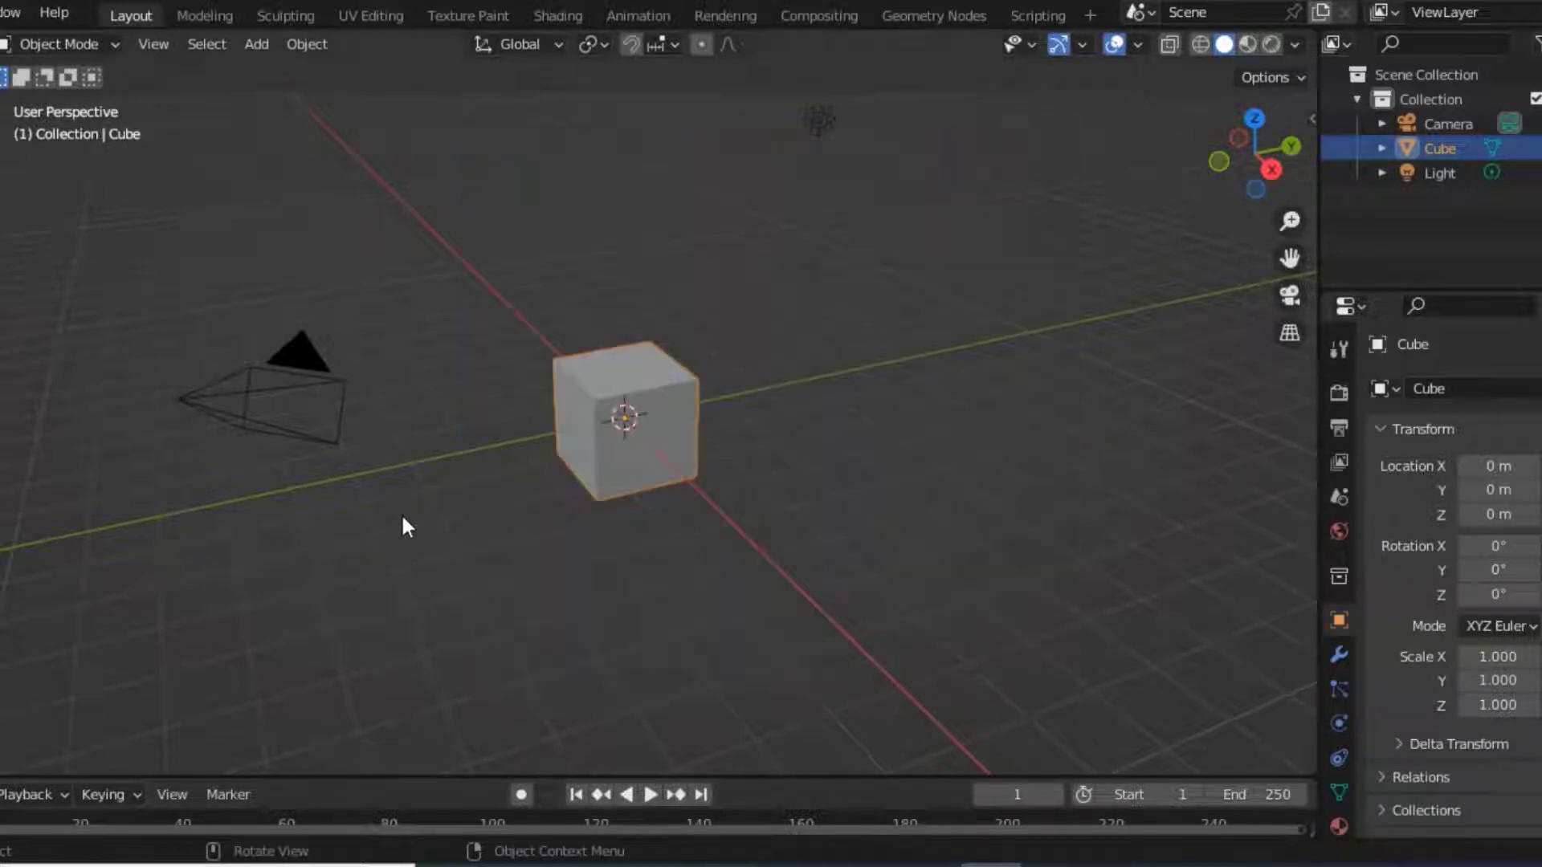
key("a")
key("Delete")
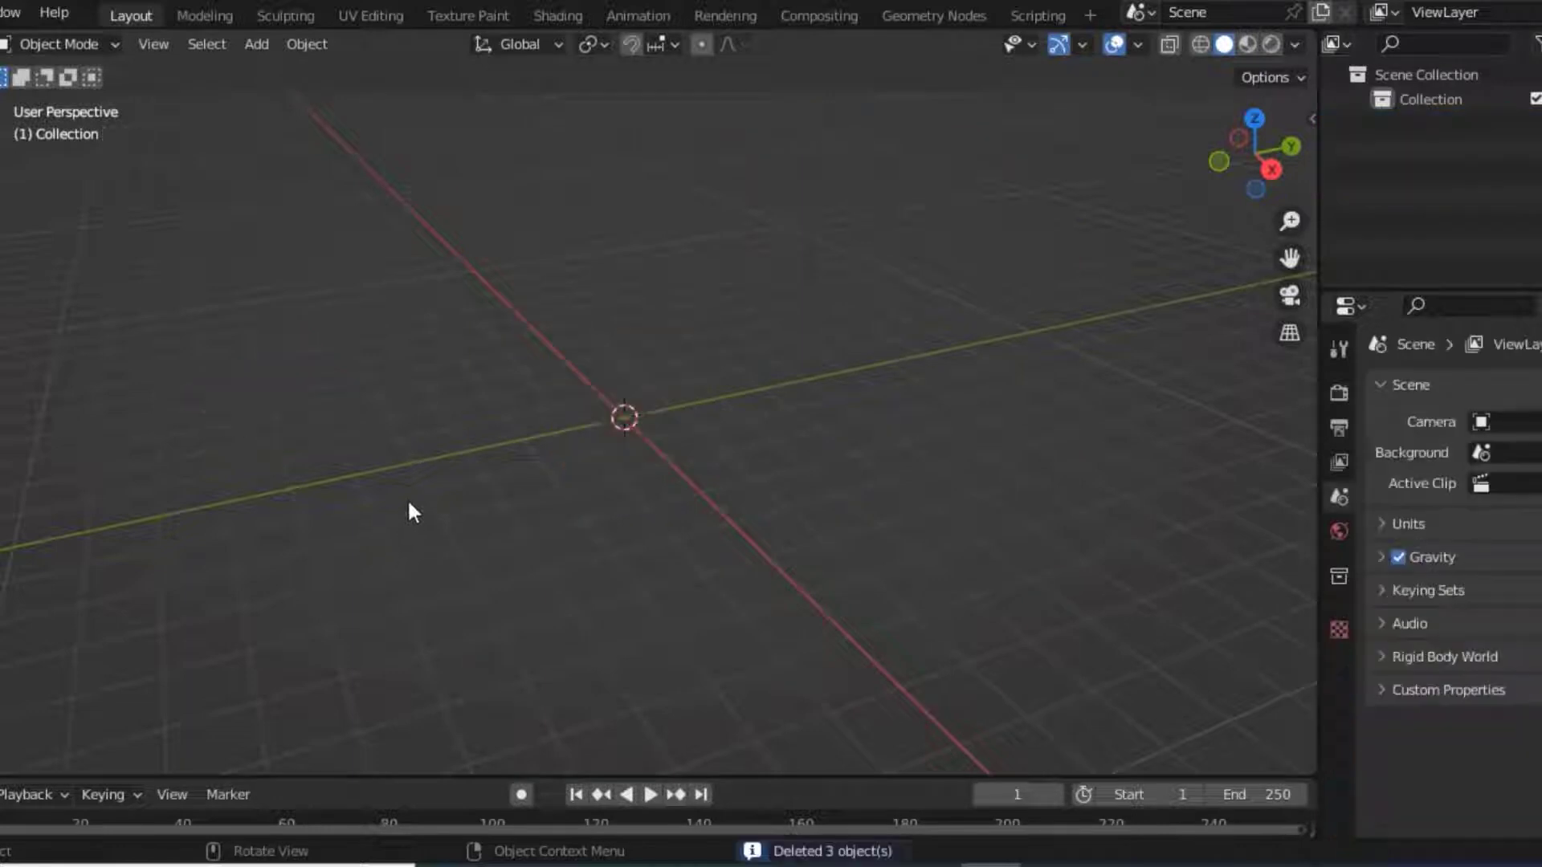
key("n")
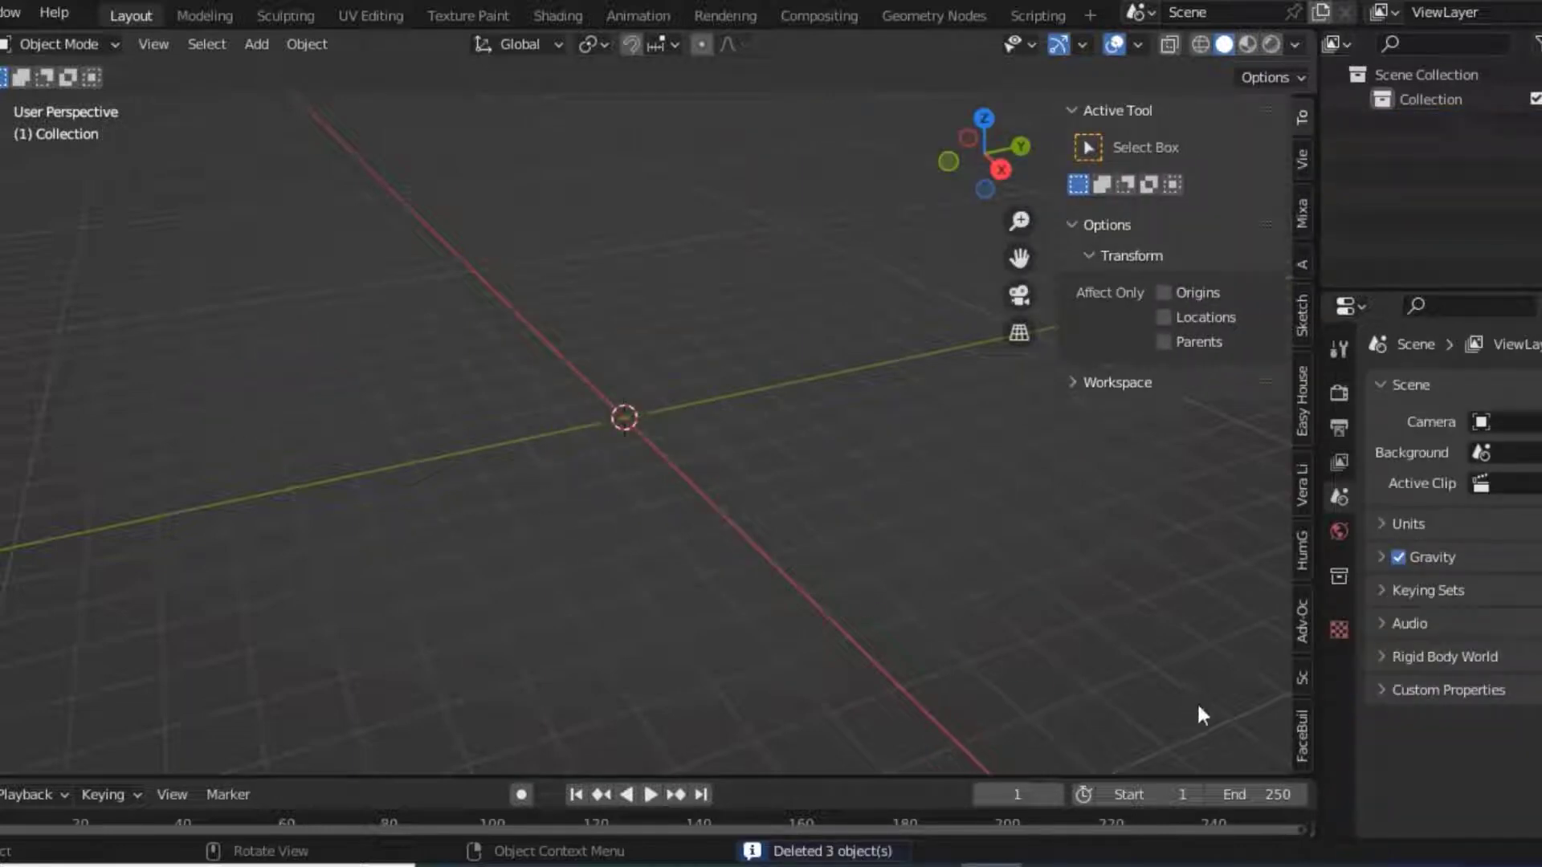
left_click(1299, 679)
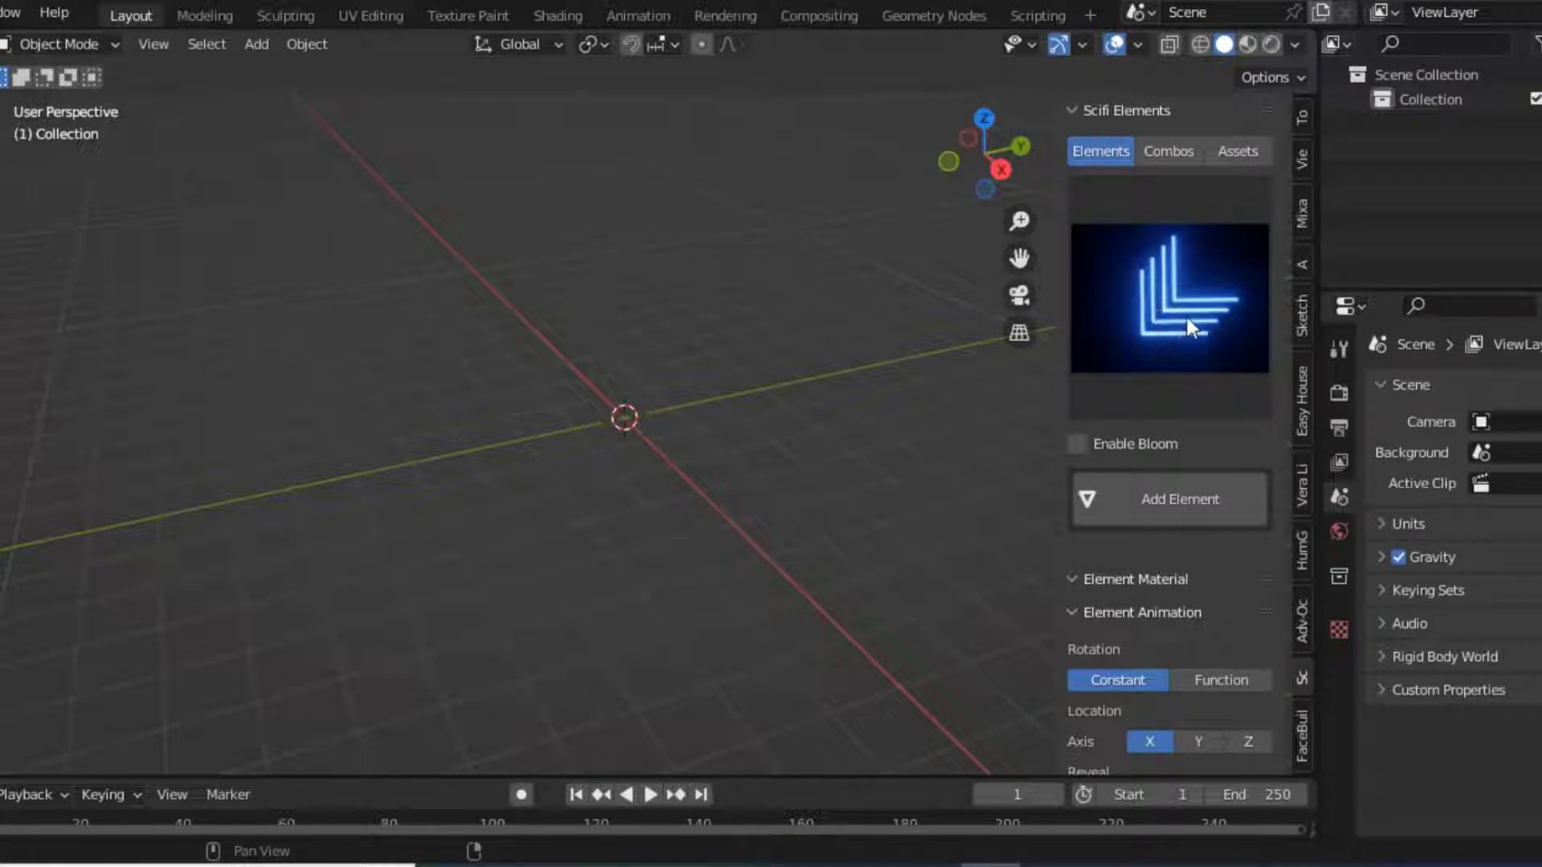
Pick the dashed blue ring from the Scifi Elements preview gallery.
left_click(1178, 286)
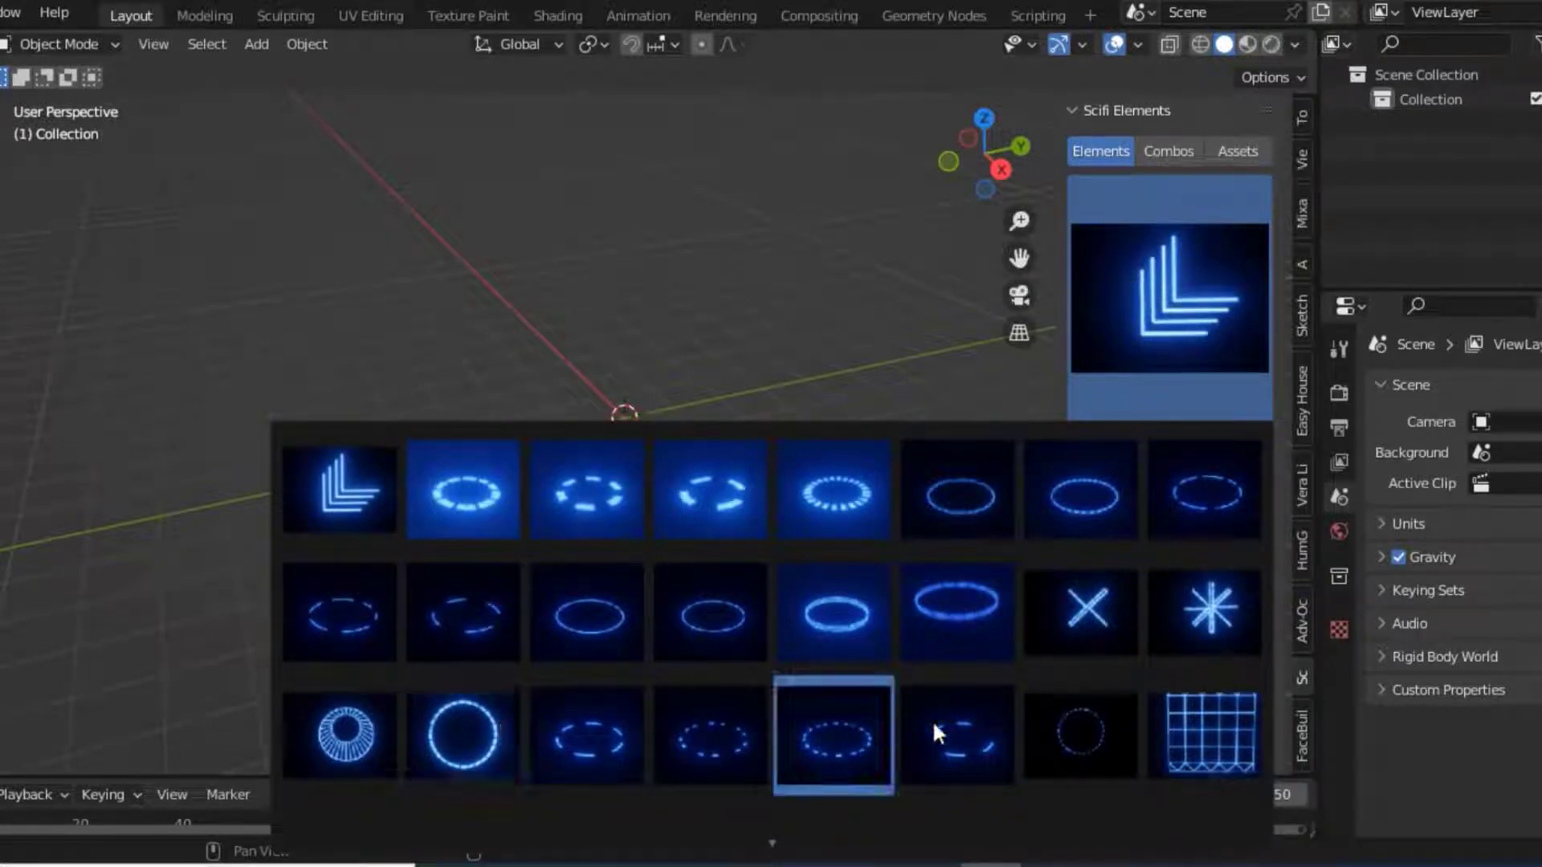
left_click(475, 514)
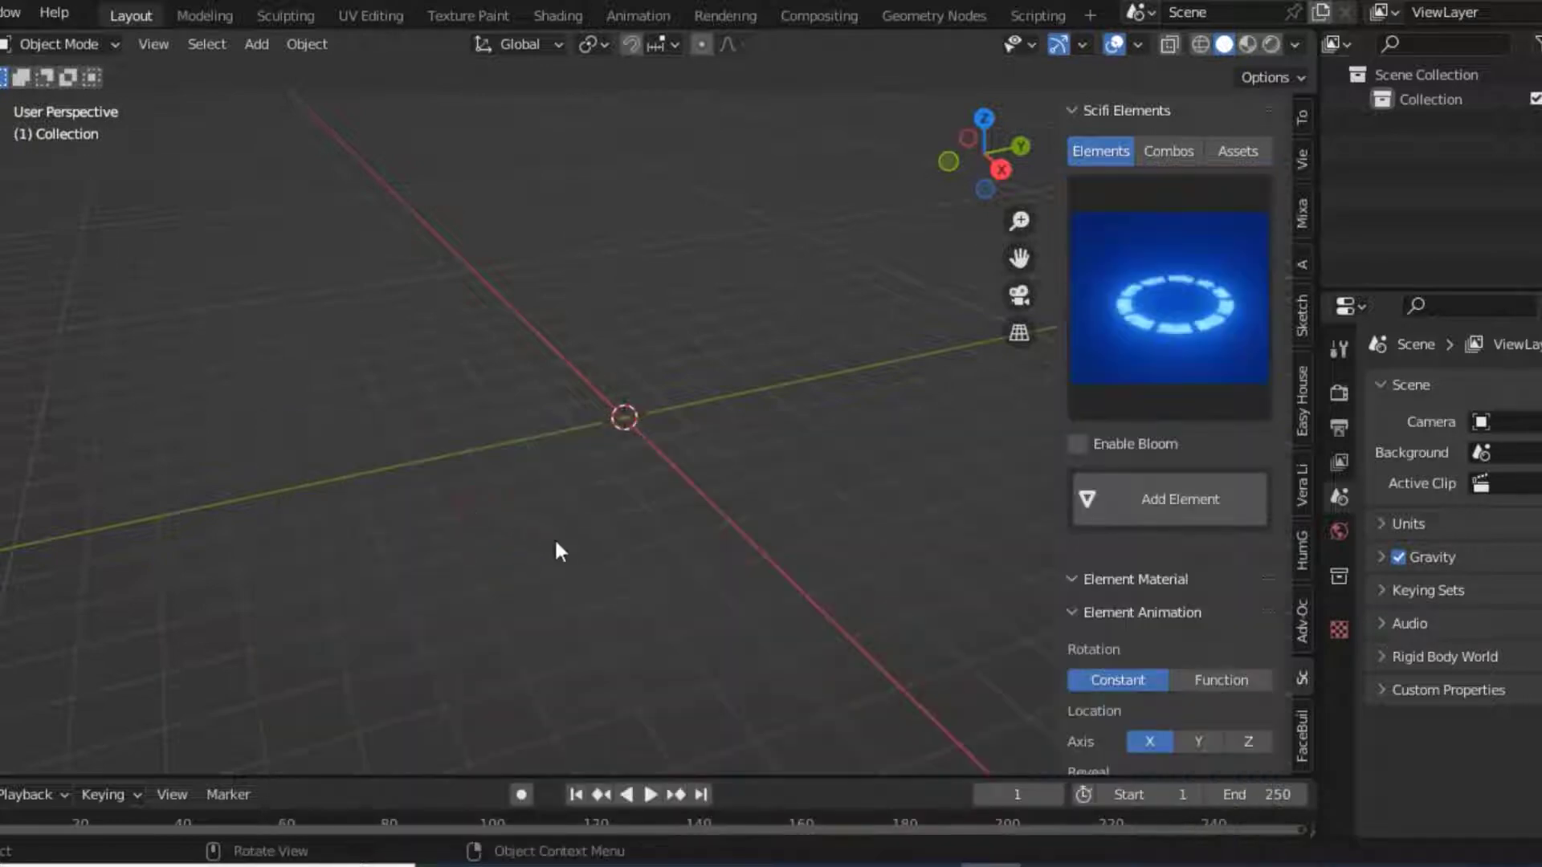
Add the dashed ring as sci_bdcircle and view it from above in Material Preview.
left_click(1173, 505)
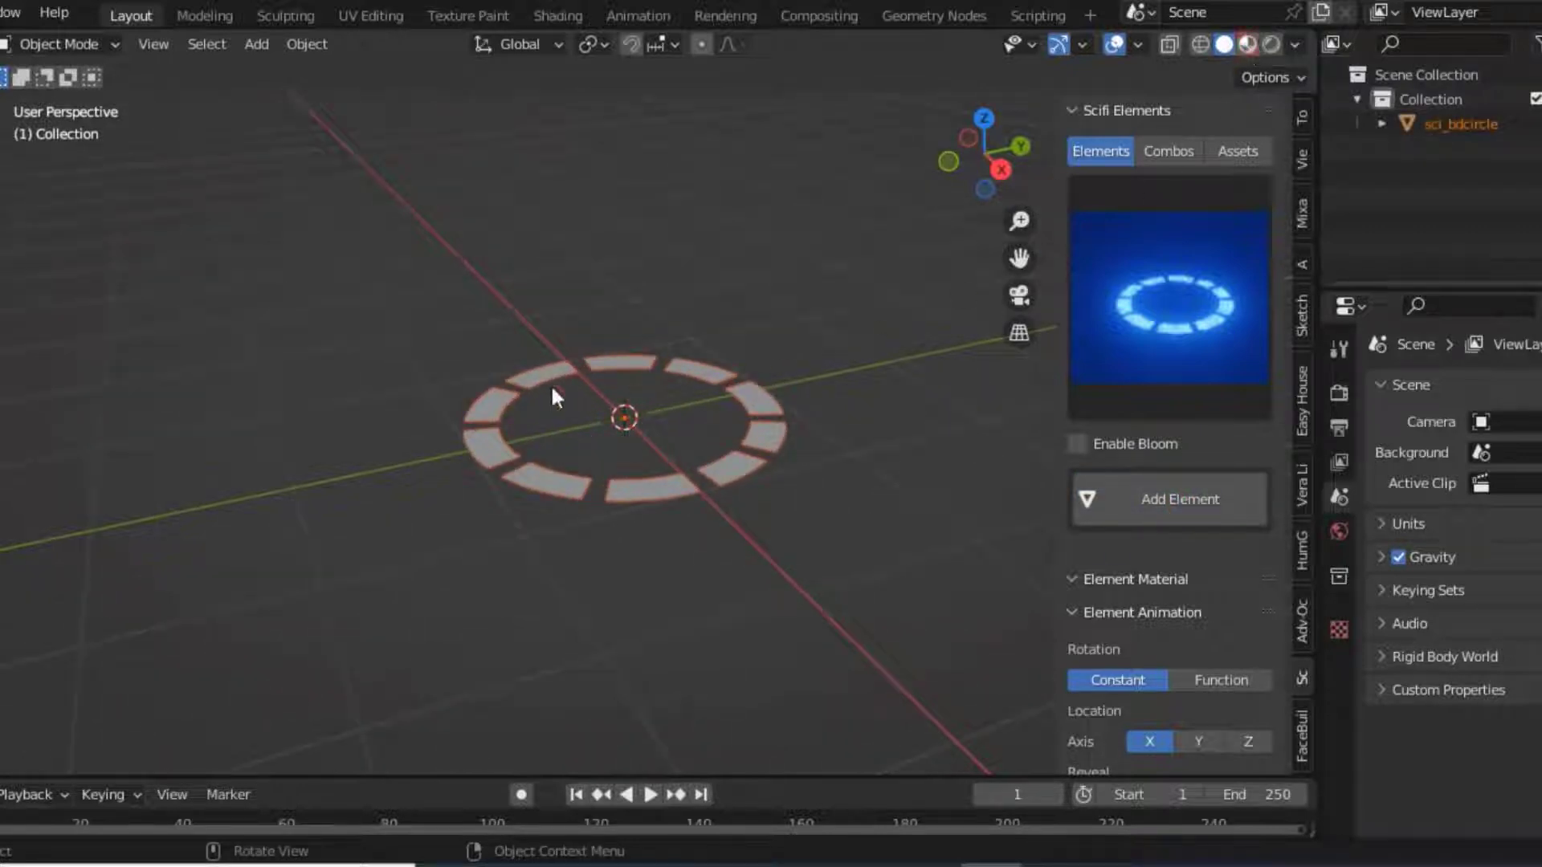
left_click(807, 343)
key("z")
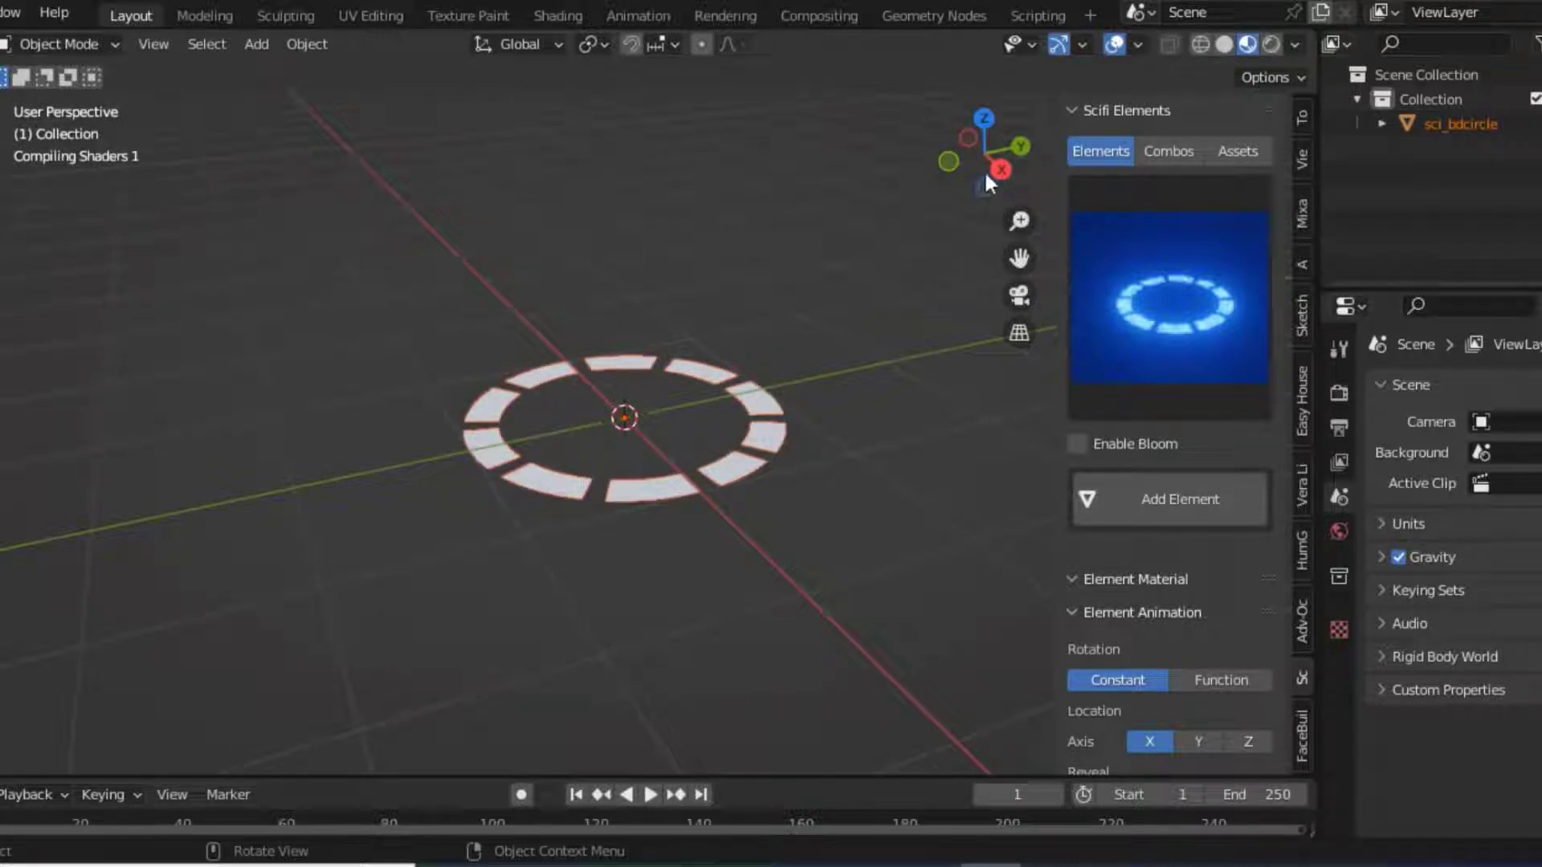
mouse_move(998, 173)
left_mouse_down()
mouse_move(1004, 201)
mouse_move(1004, 160)
left_mouse_up()
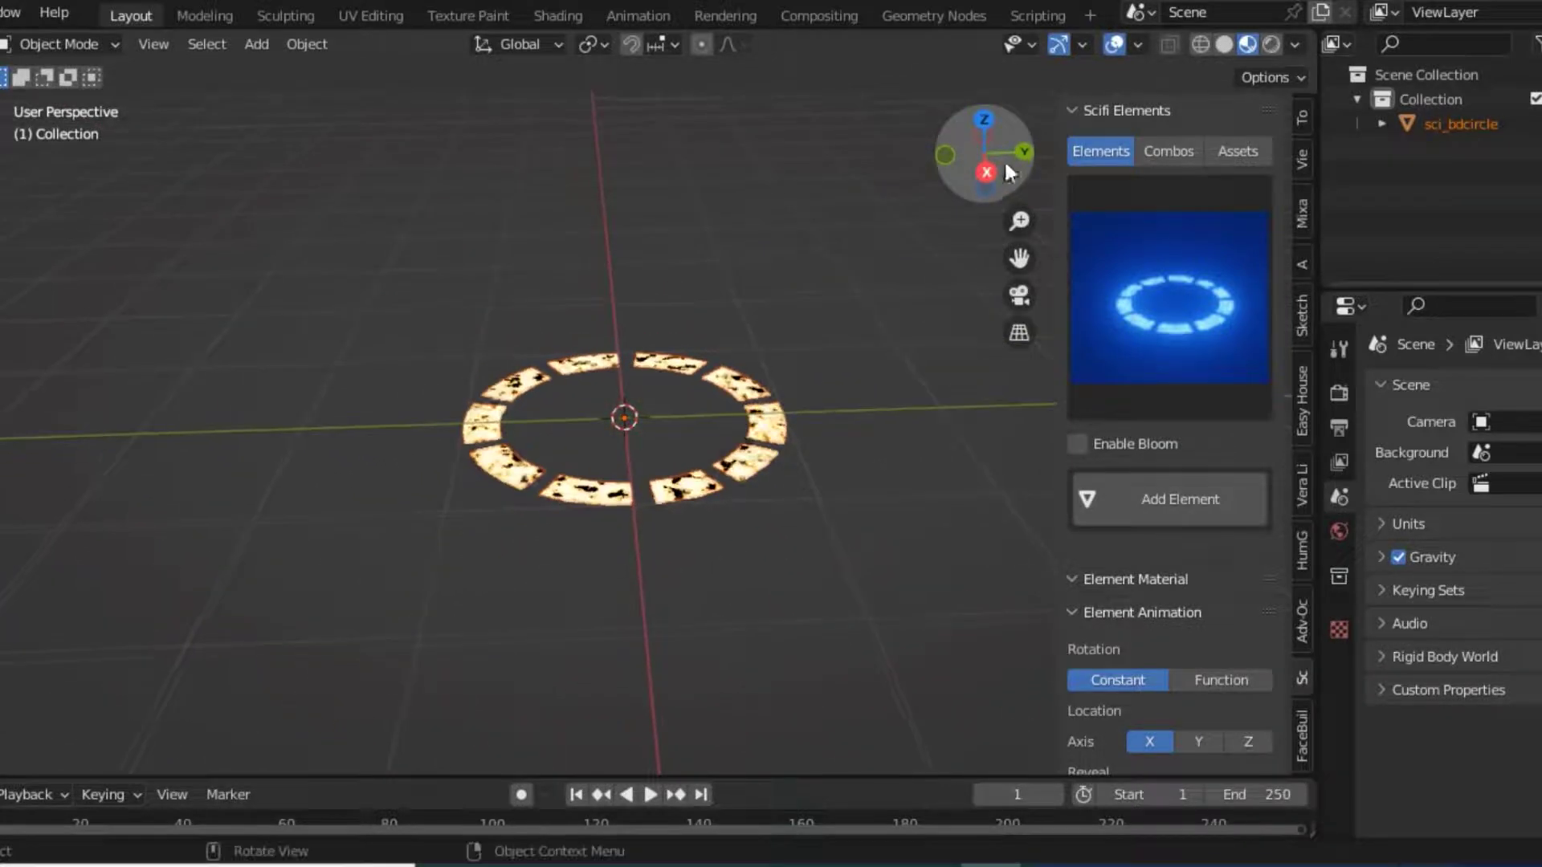
Enable Bloom so the dashed ring glows orange, and orbit around it to inspect.
left_click(1077, 444)
scroll(547, 449, "up", 3)
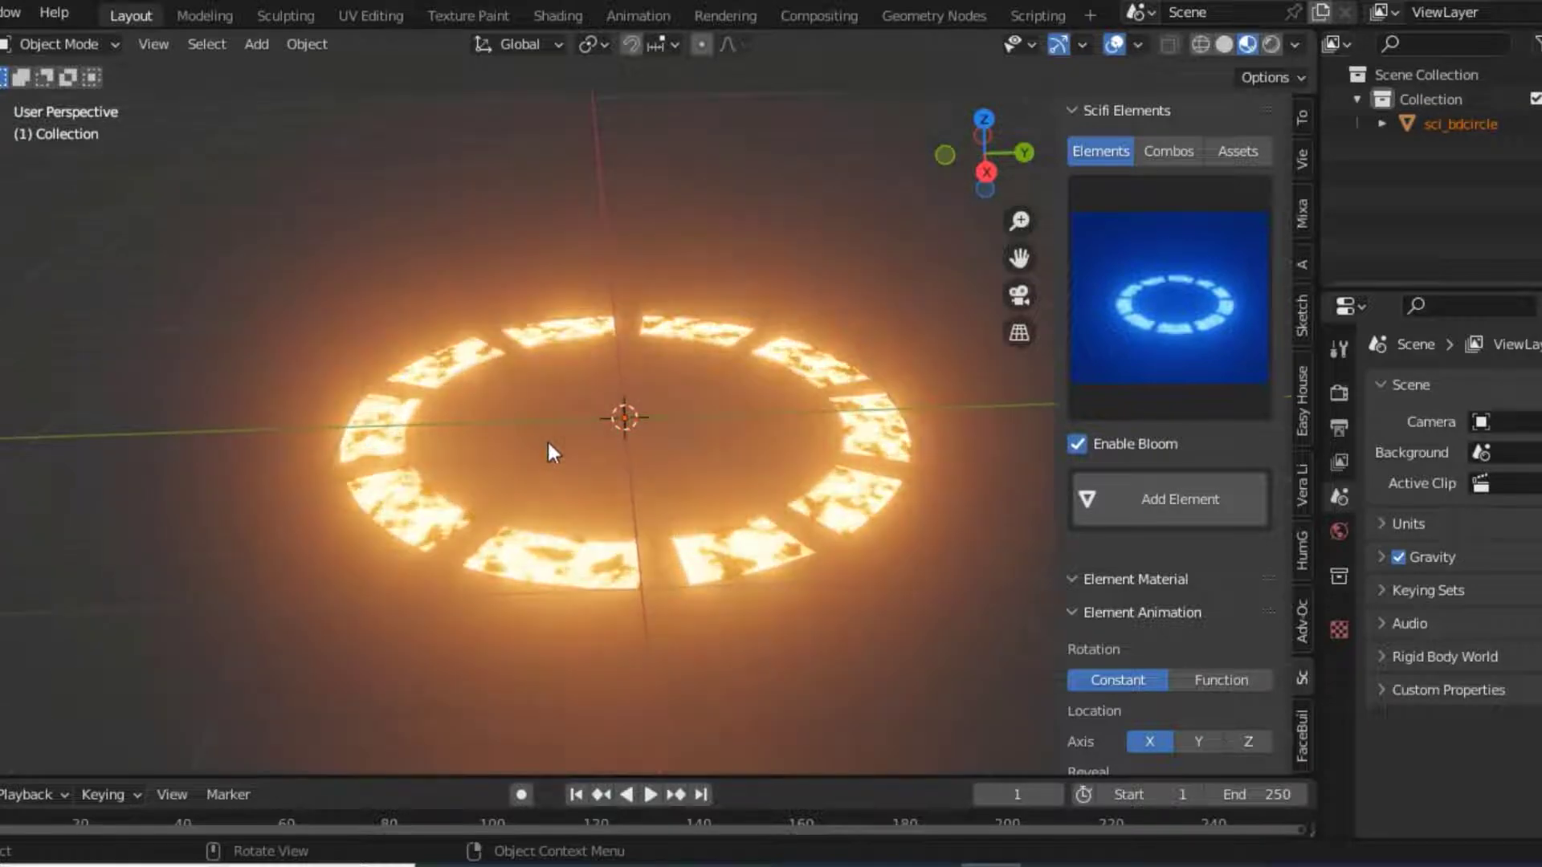
left_click_drag(988, 191, 984, 161)
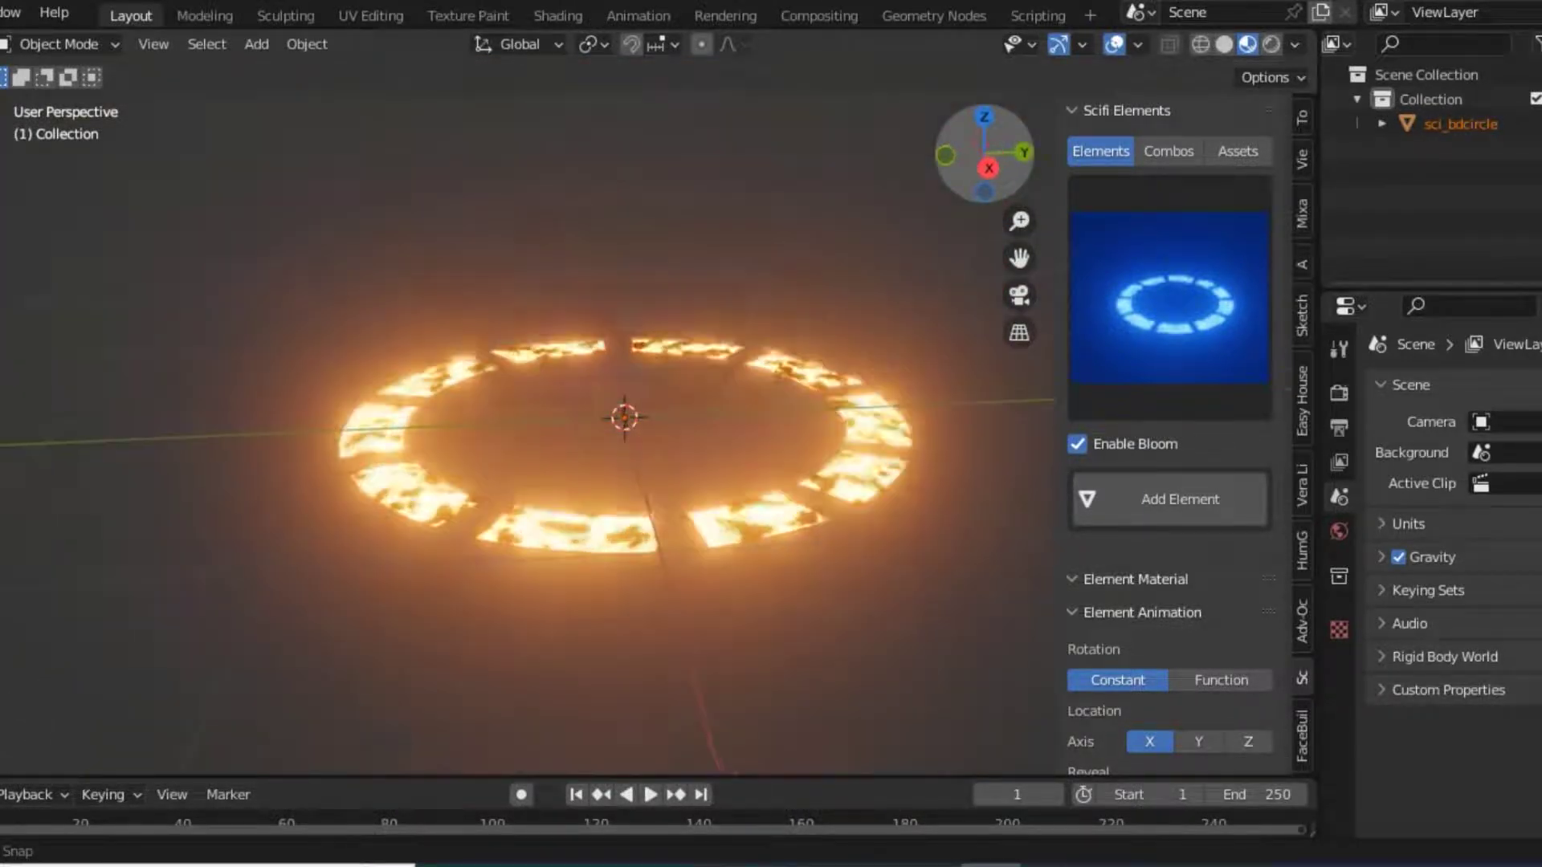
left_click_drag(983, 160, 989, 184)
scroll(543, 458, "down", 2)
scroll(803, 515, "up", 1)
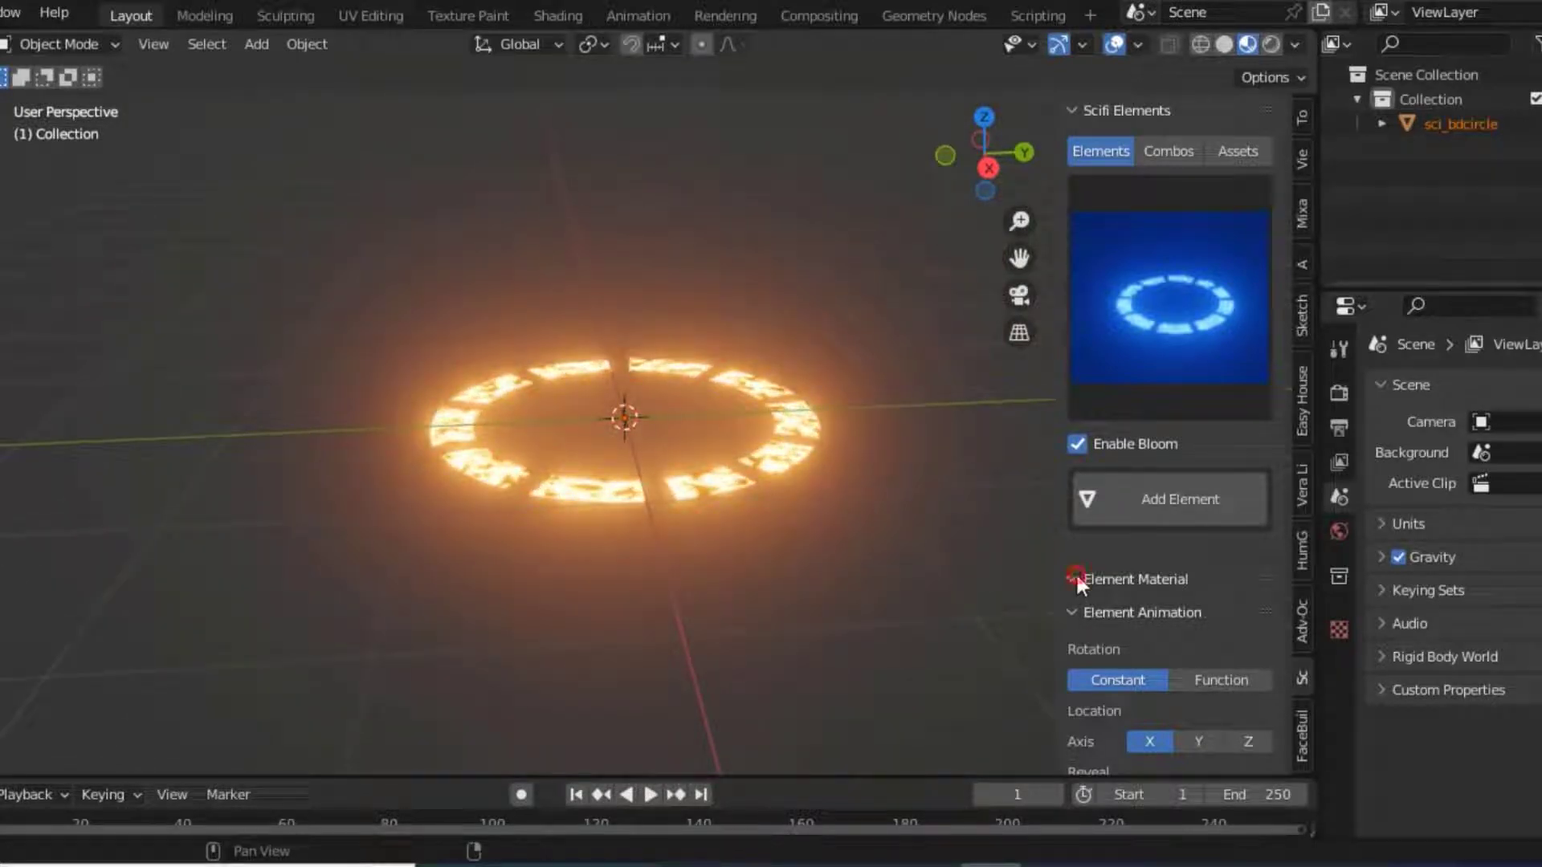
scroll(1164, 691, "down", 1)
scroll(1185, 682, "down", 3)
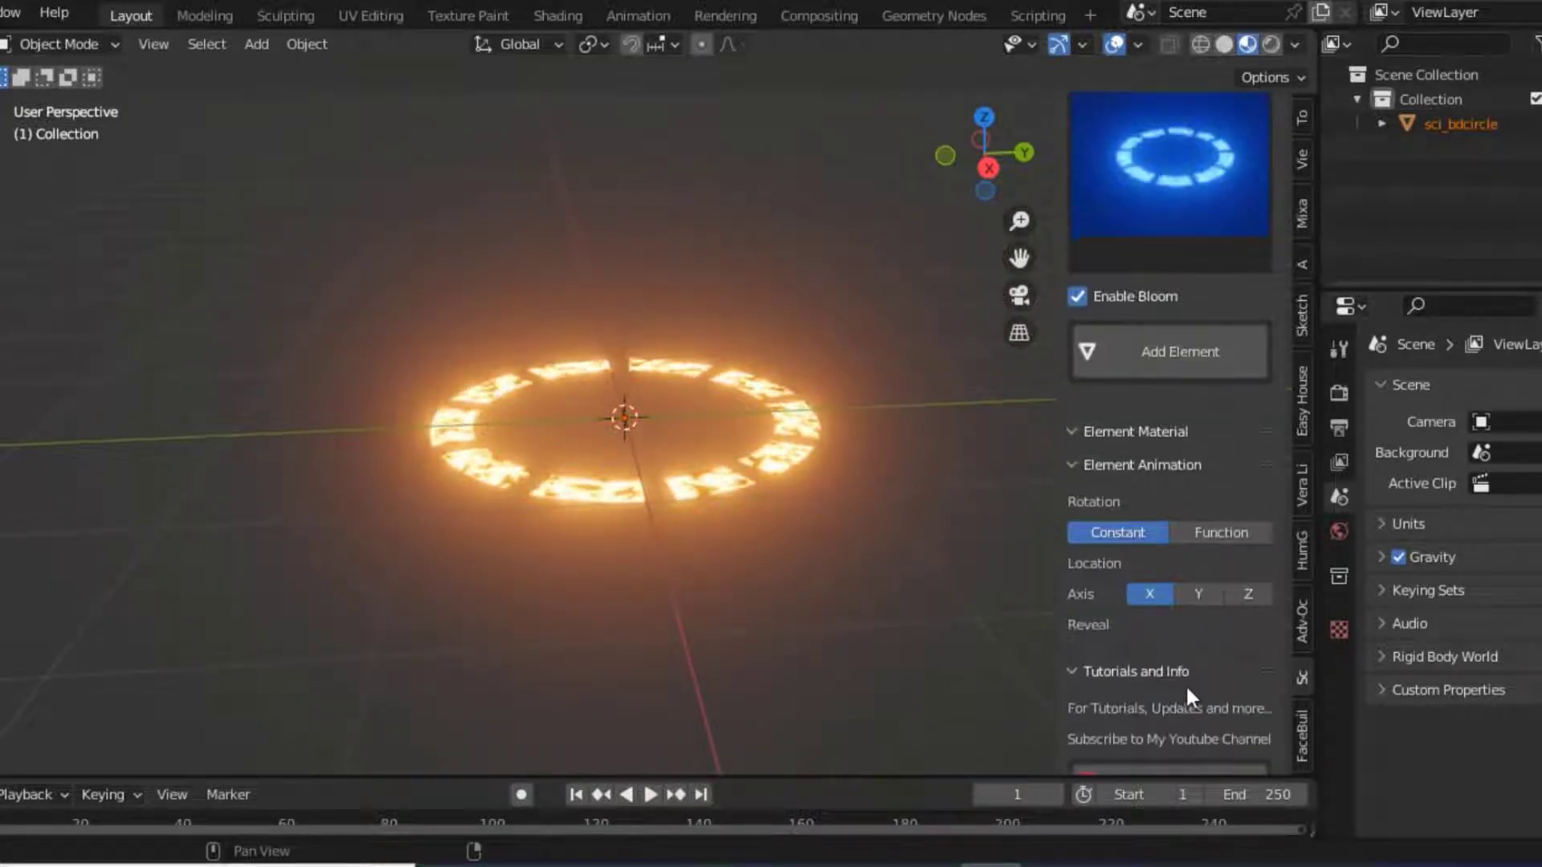
Set the ring's rotation animation to Function and its location axis to Z.
left_click(1237, 601)
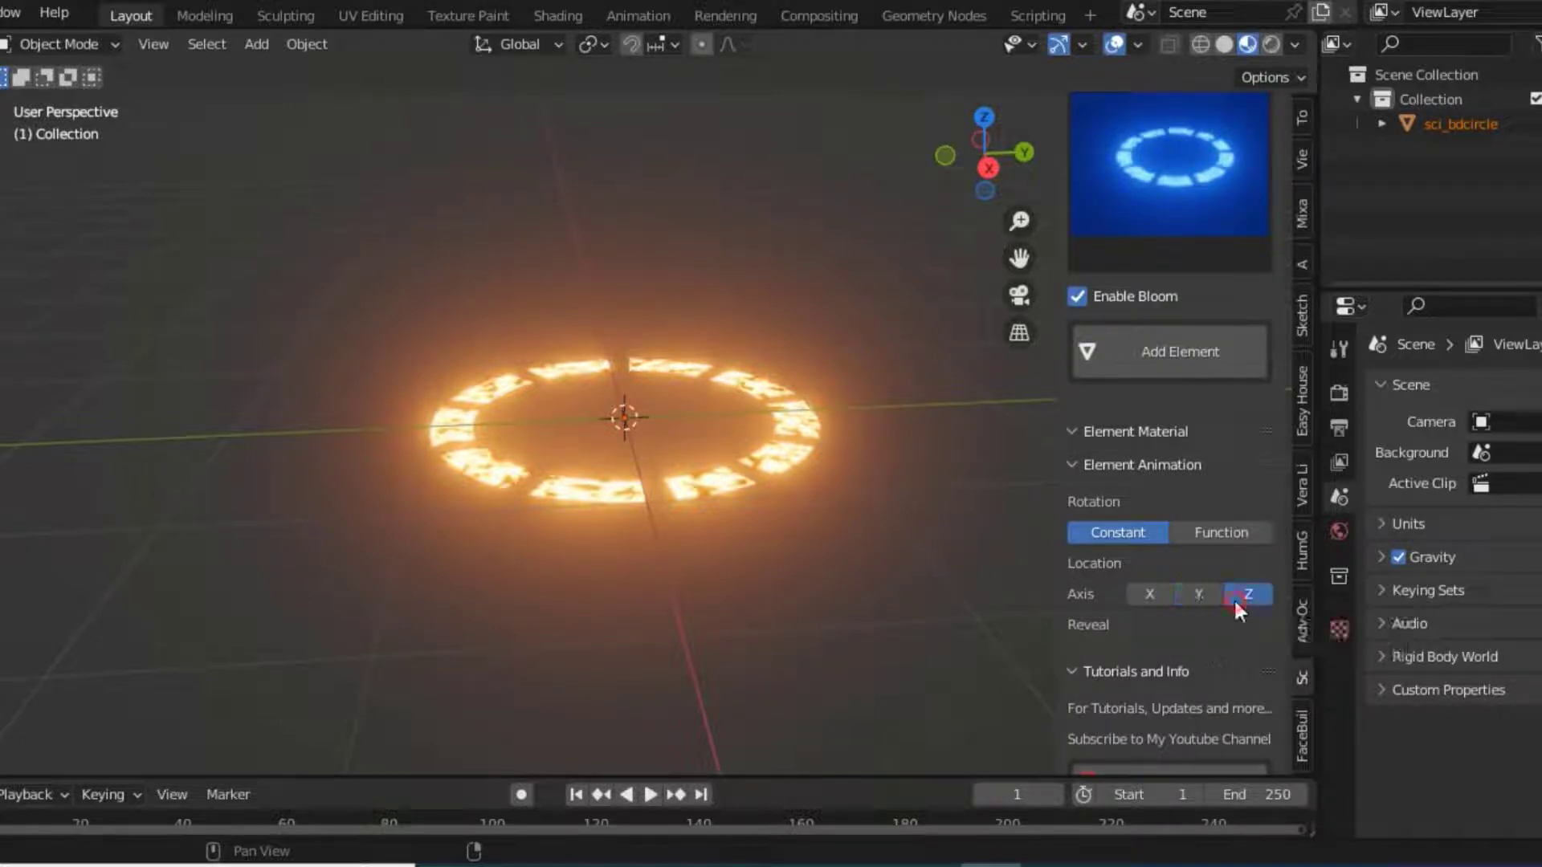
left_click(1131, 597)
left_click(1202, 539)
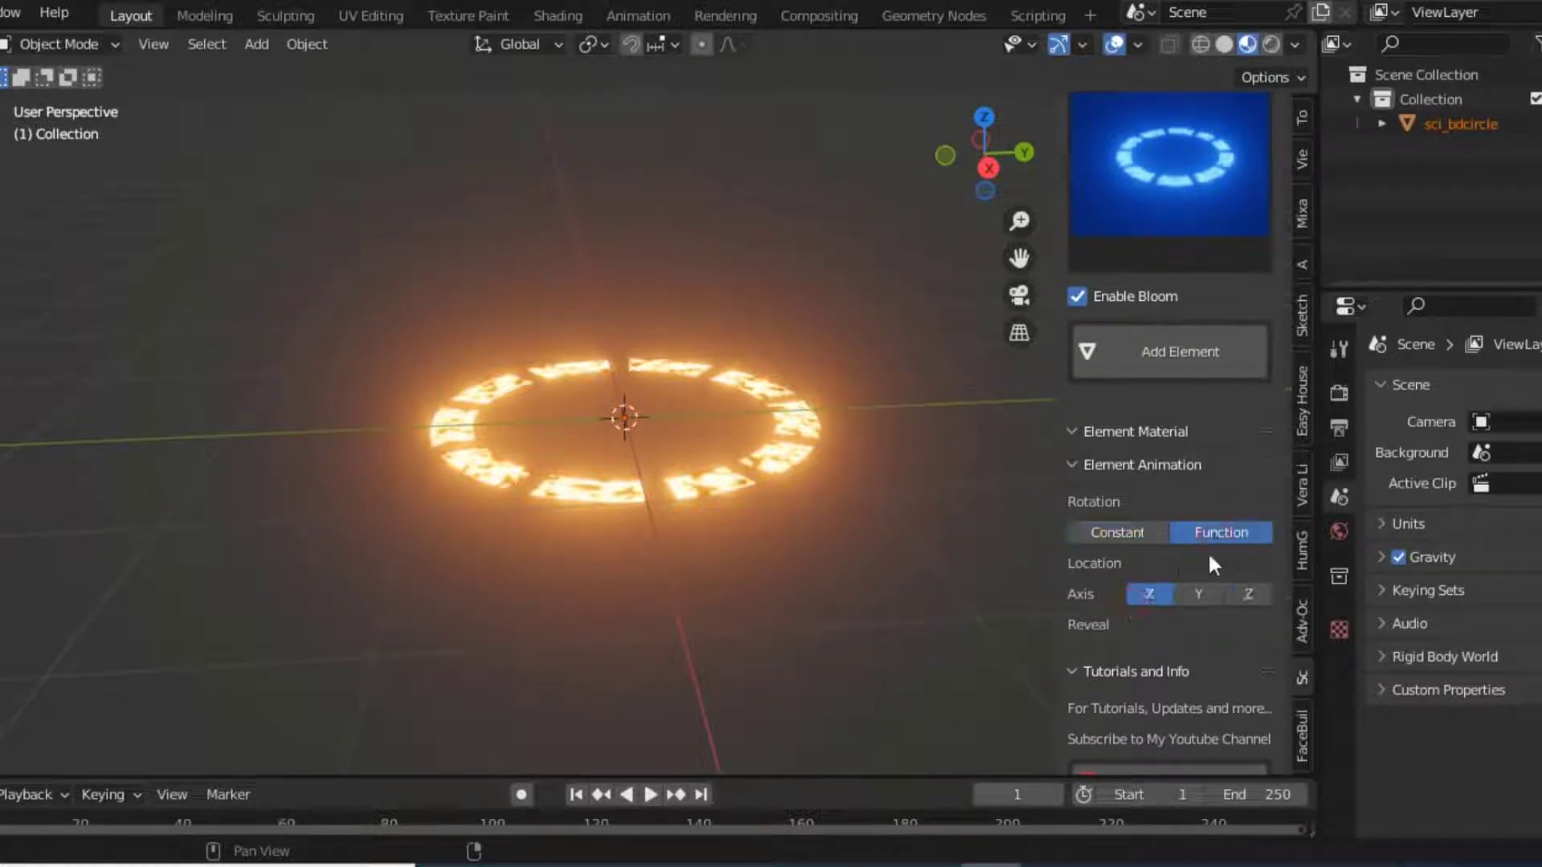
left_click(1249, 595)
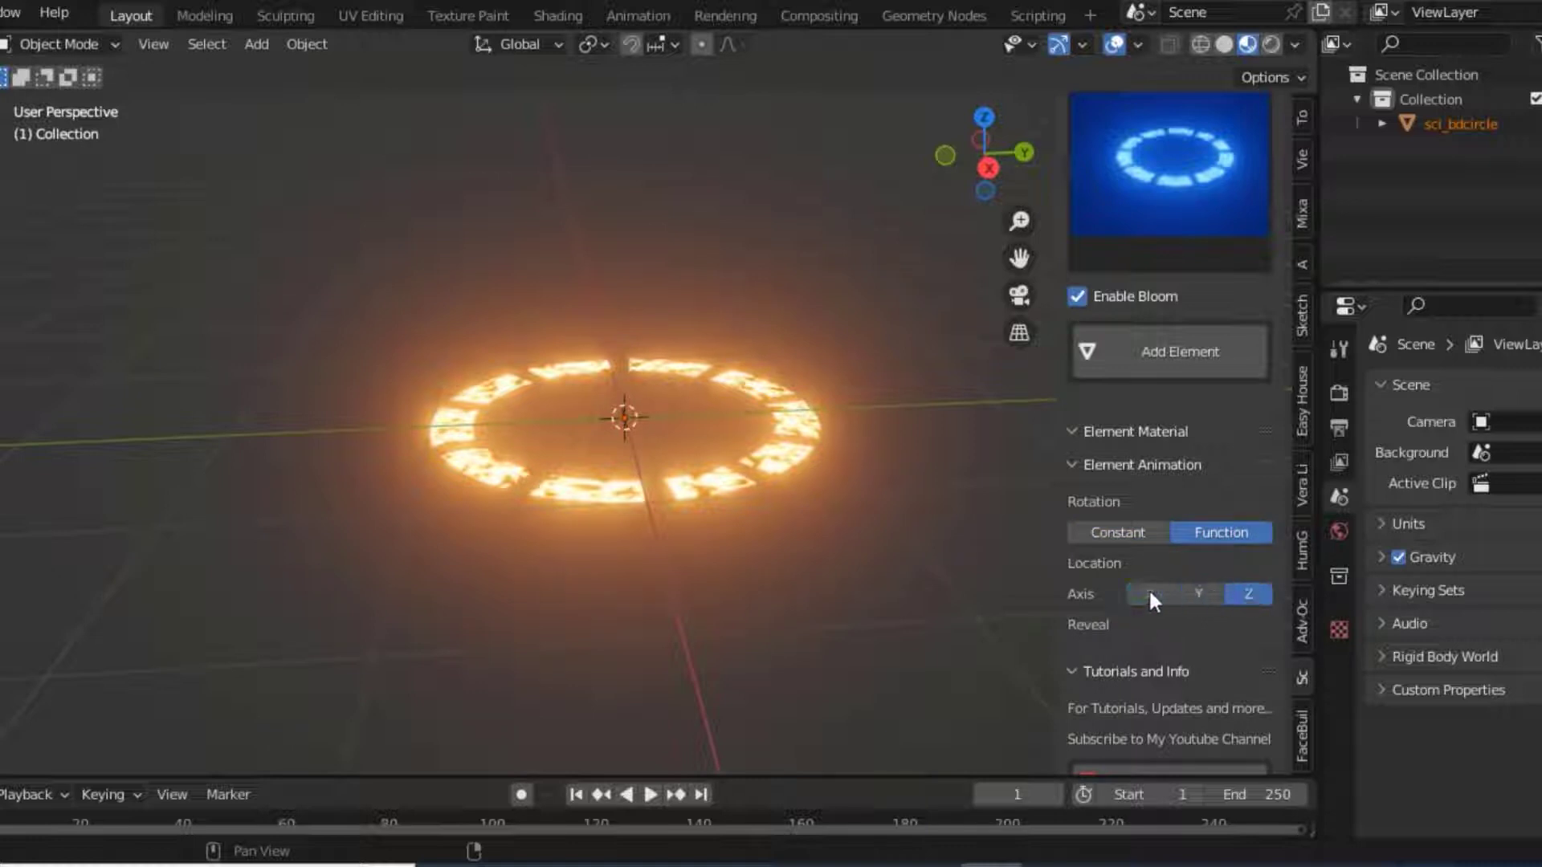
Play the ring animation briefly and stop it around frame 26.
left_click(648, 794)
left_click(643, 791)
scroll(1084, 666, "down", 1)
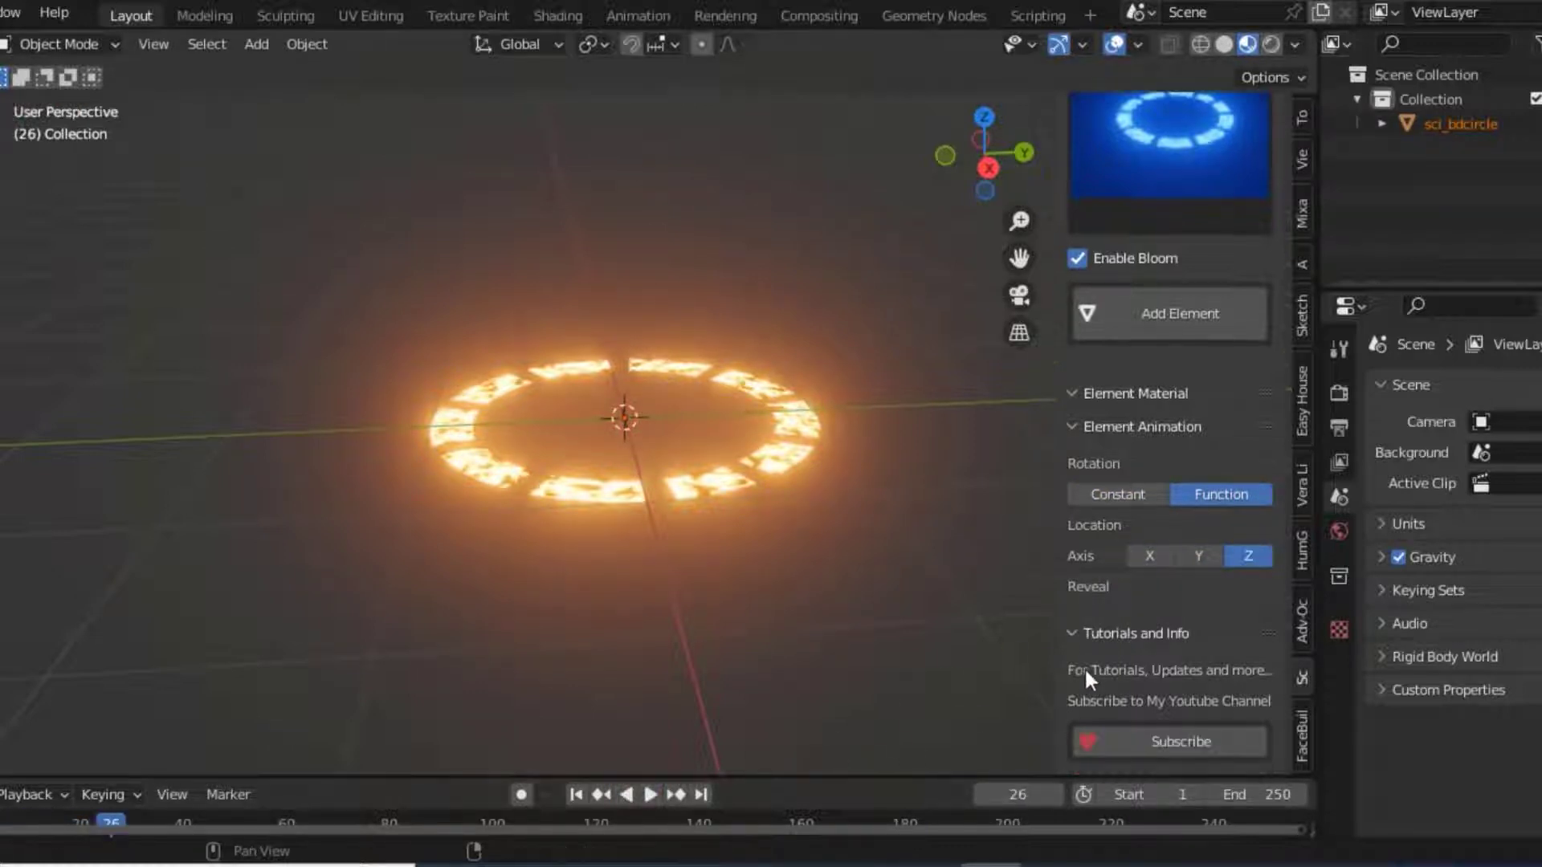
scroll(1121, 720, "up", 5)
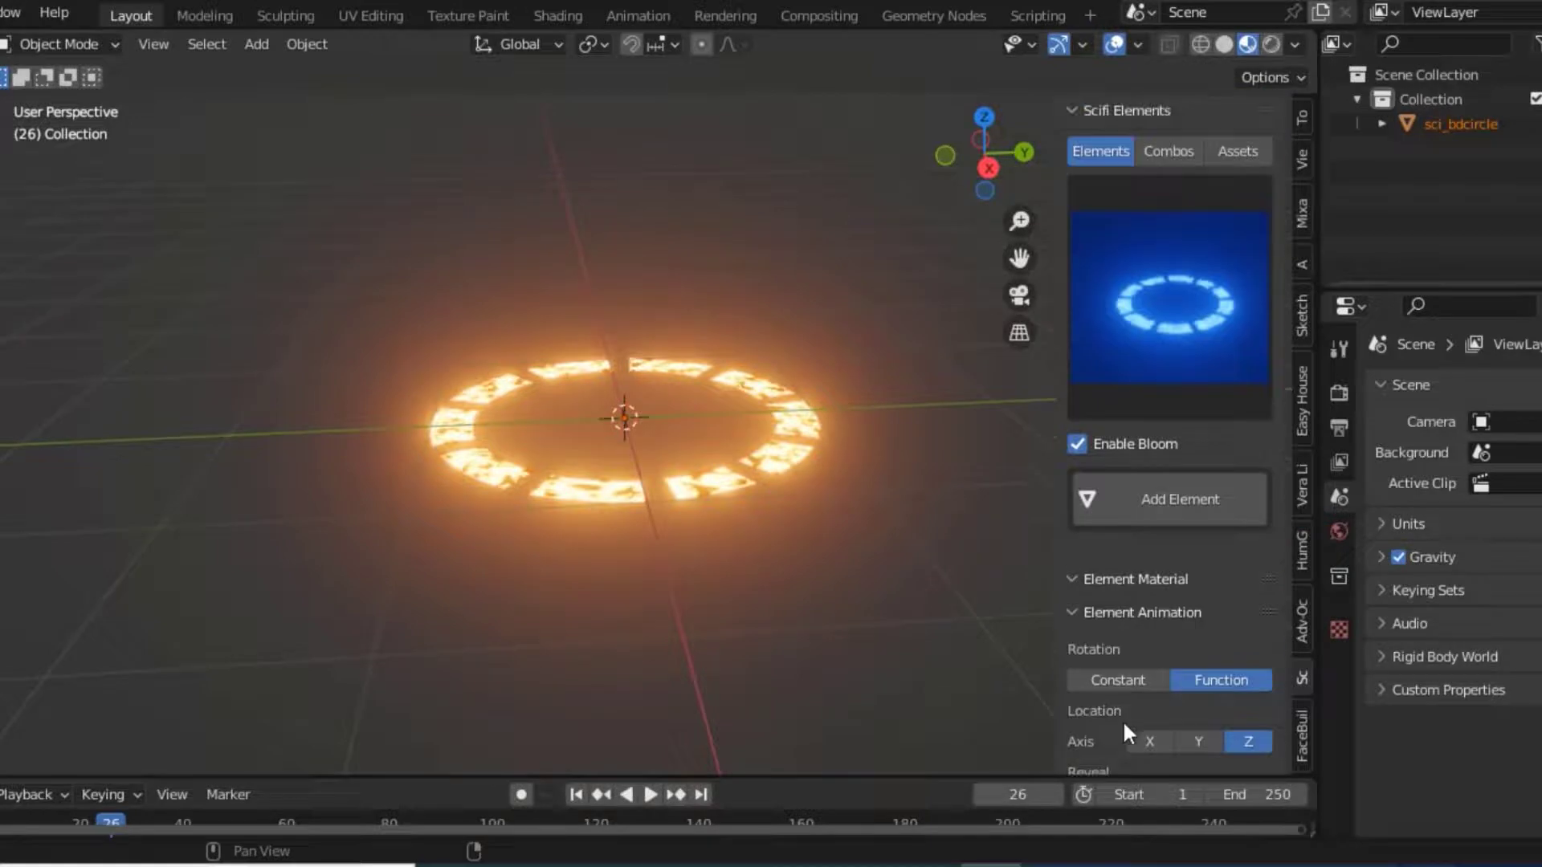
left_click(1185, 149)
Add the orange fire-ring combo (combo10) and move it up-left of the dashed ring.
left_click(1157, 310)
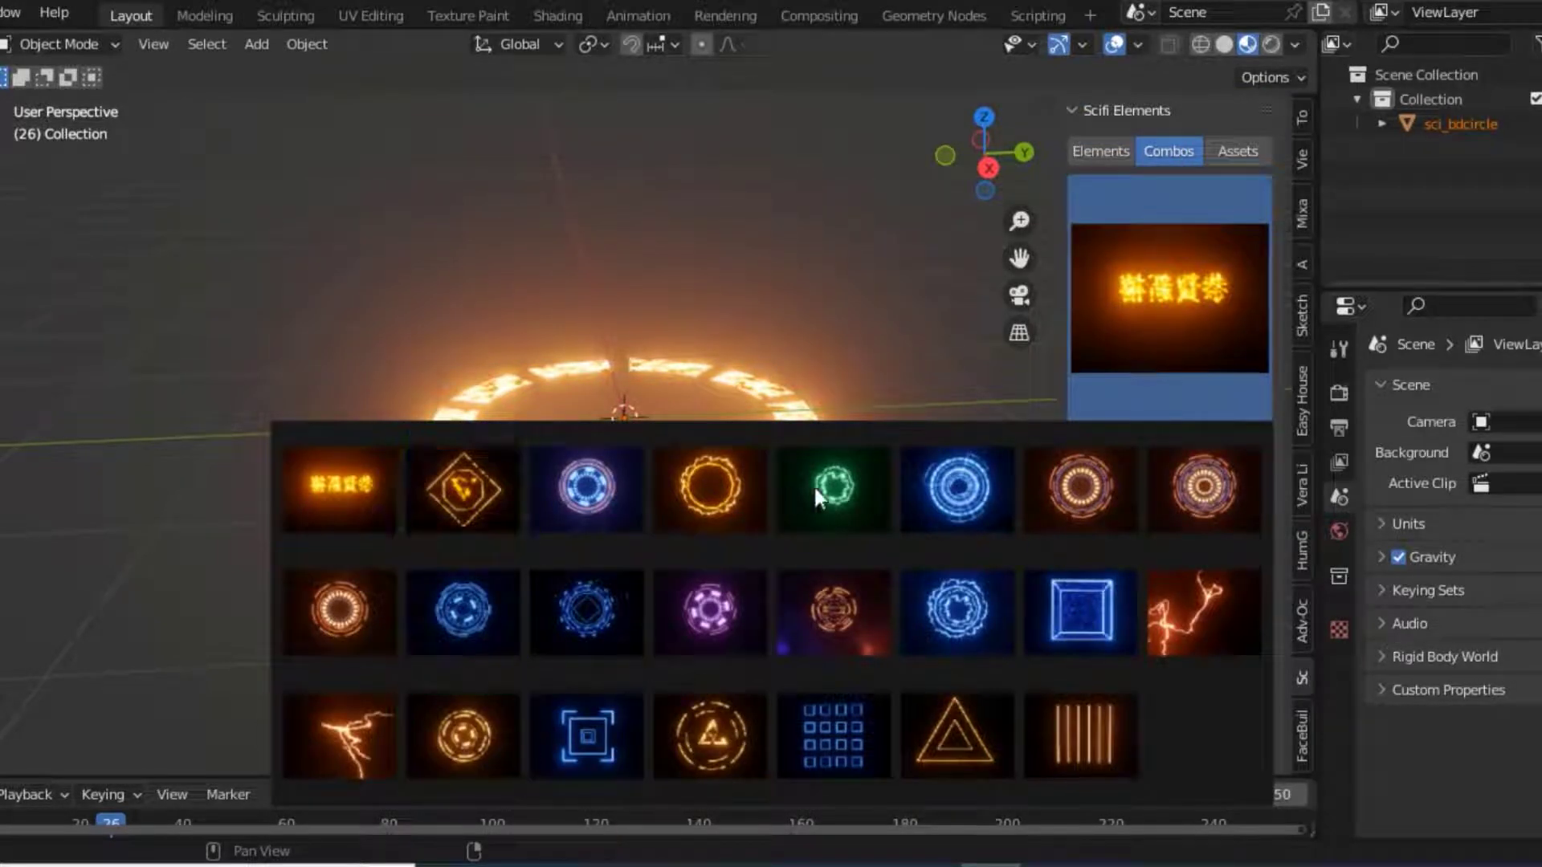
left_click(668, 450)
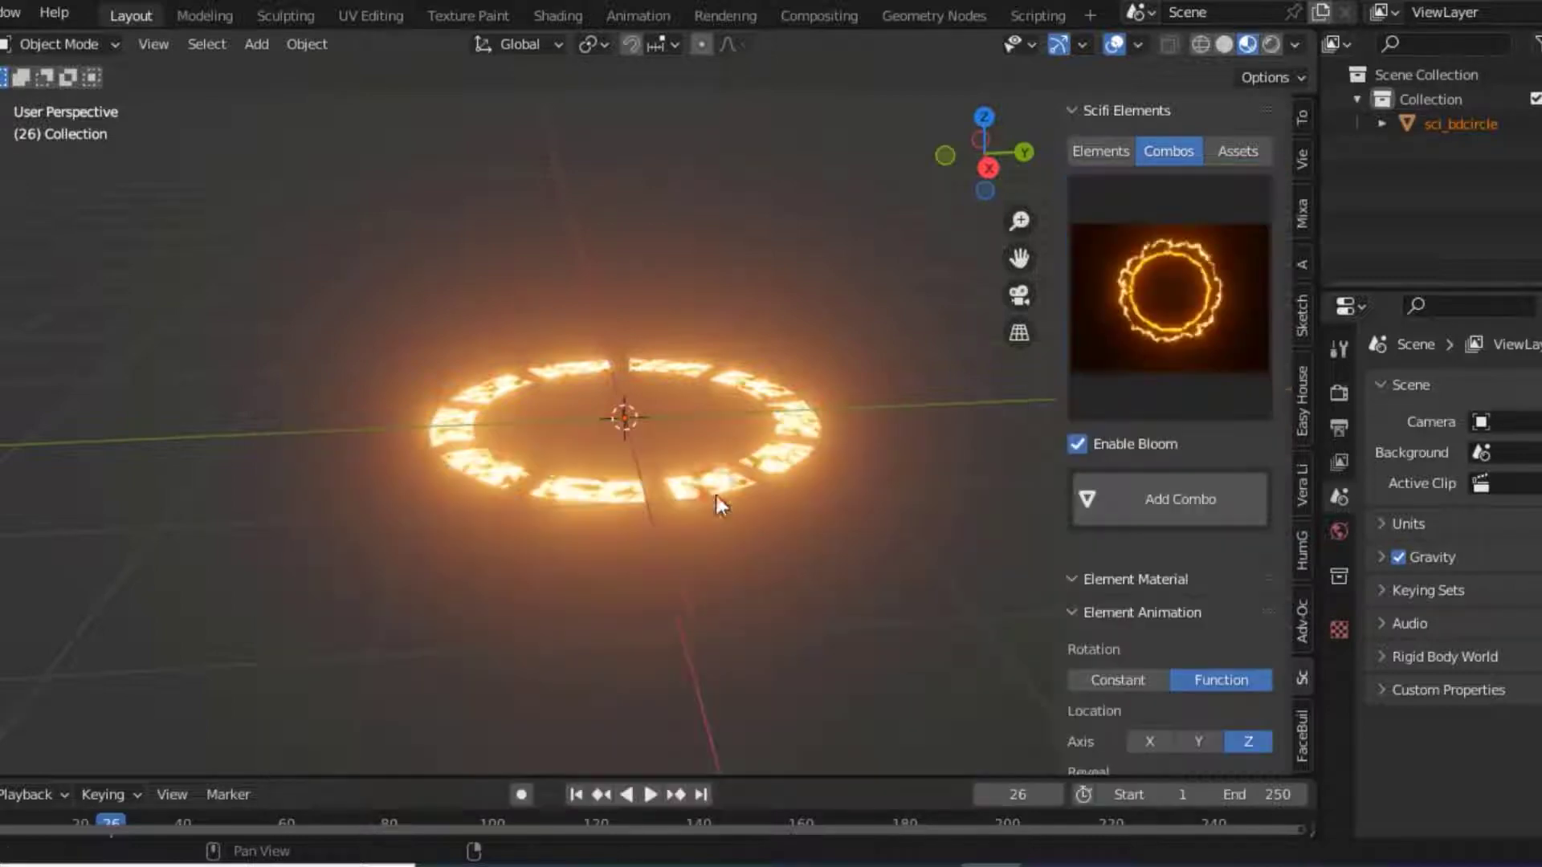
left_click(1157, 498)
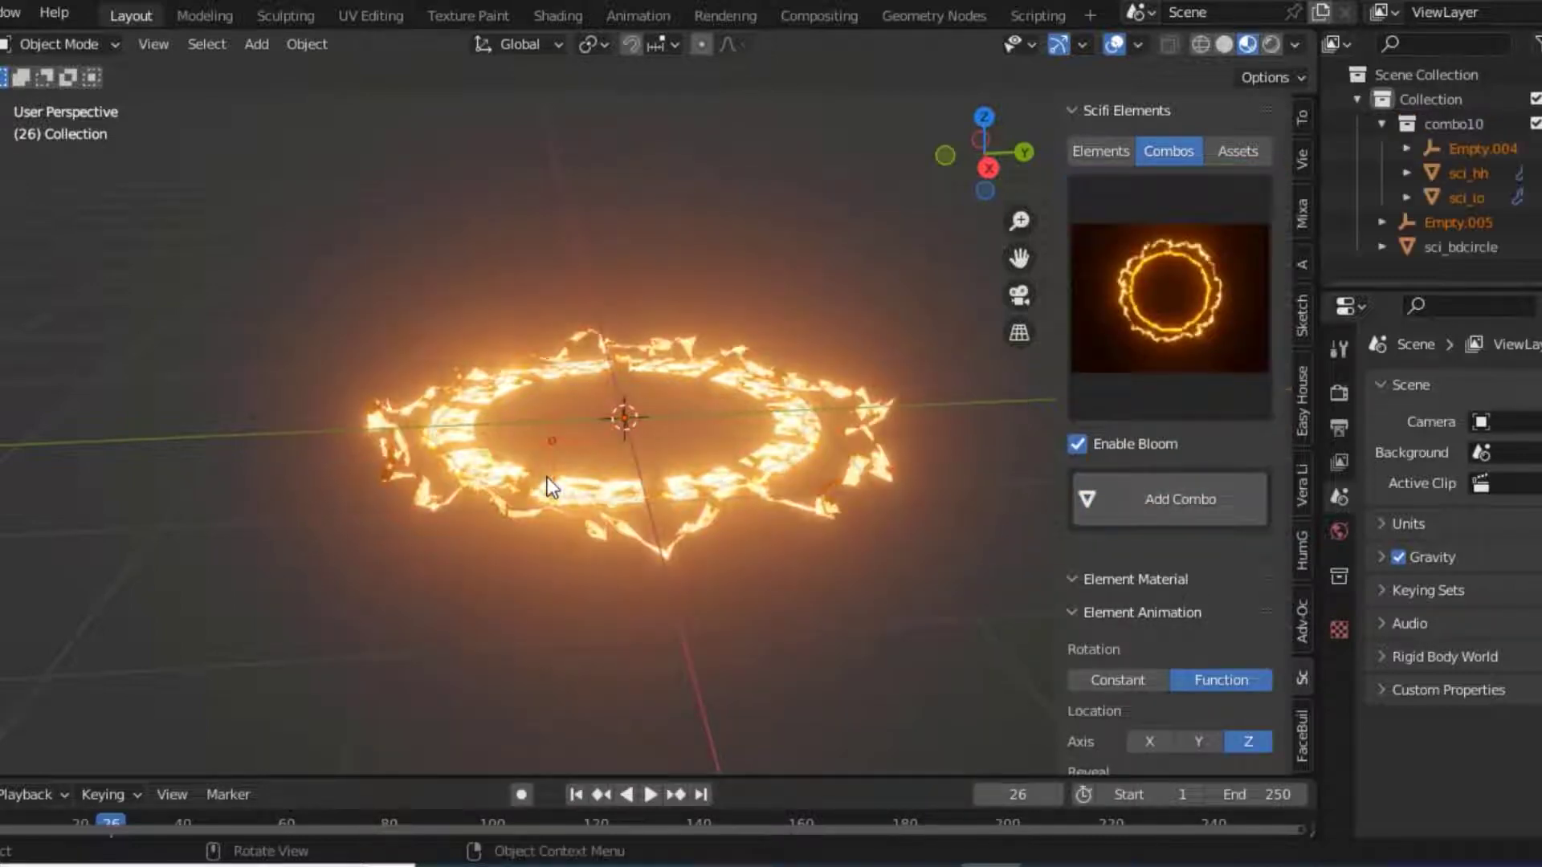
key("g")
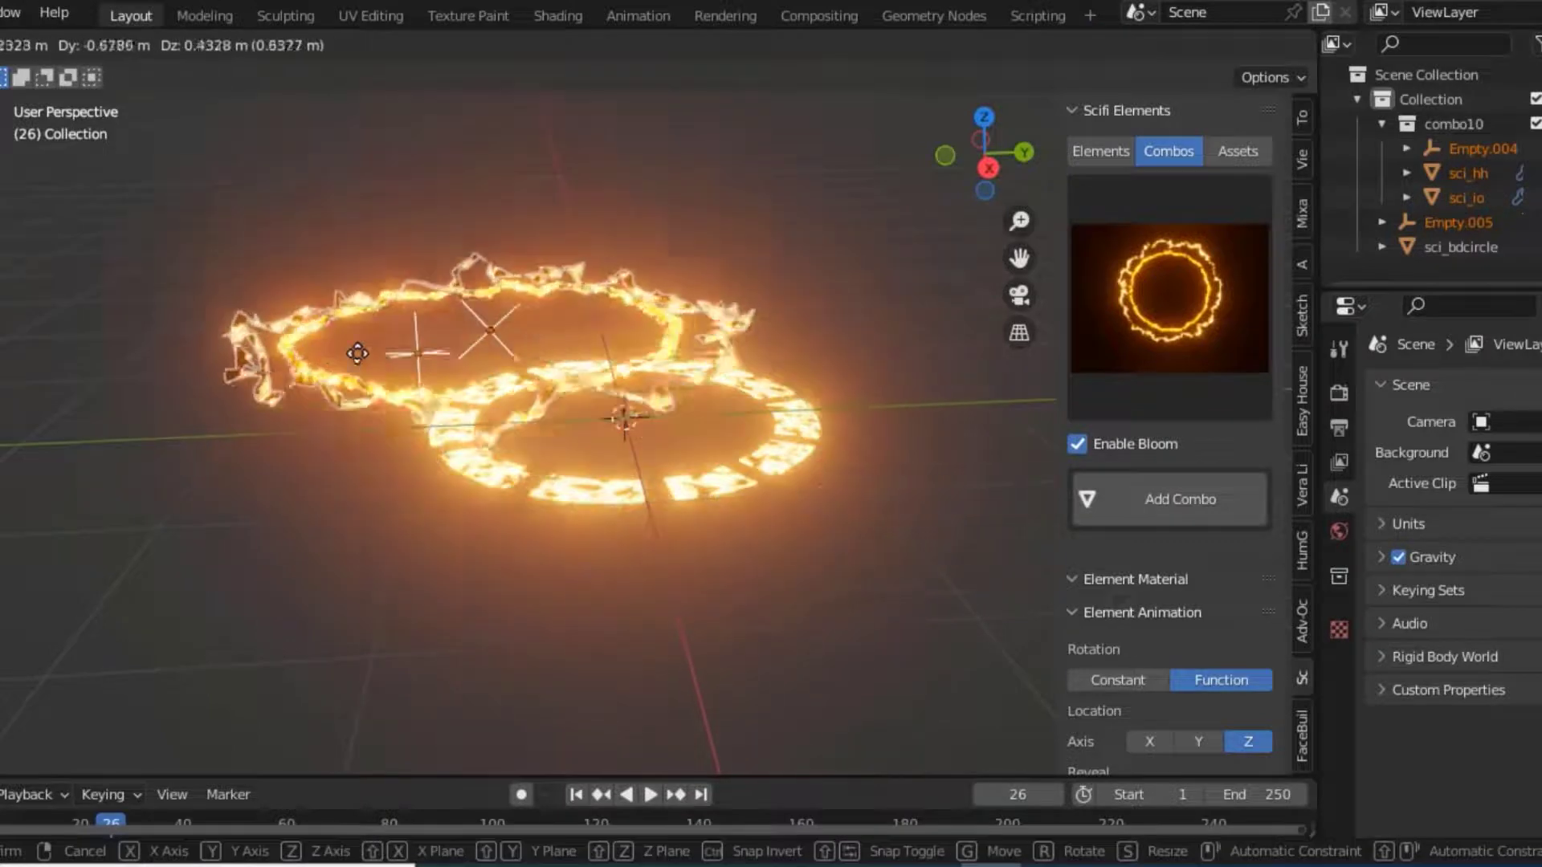
left_click(249, 283)
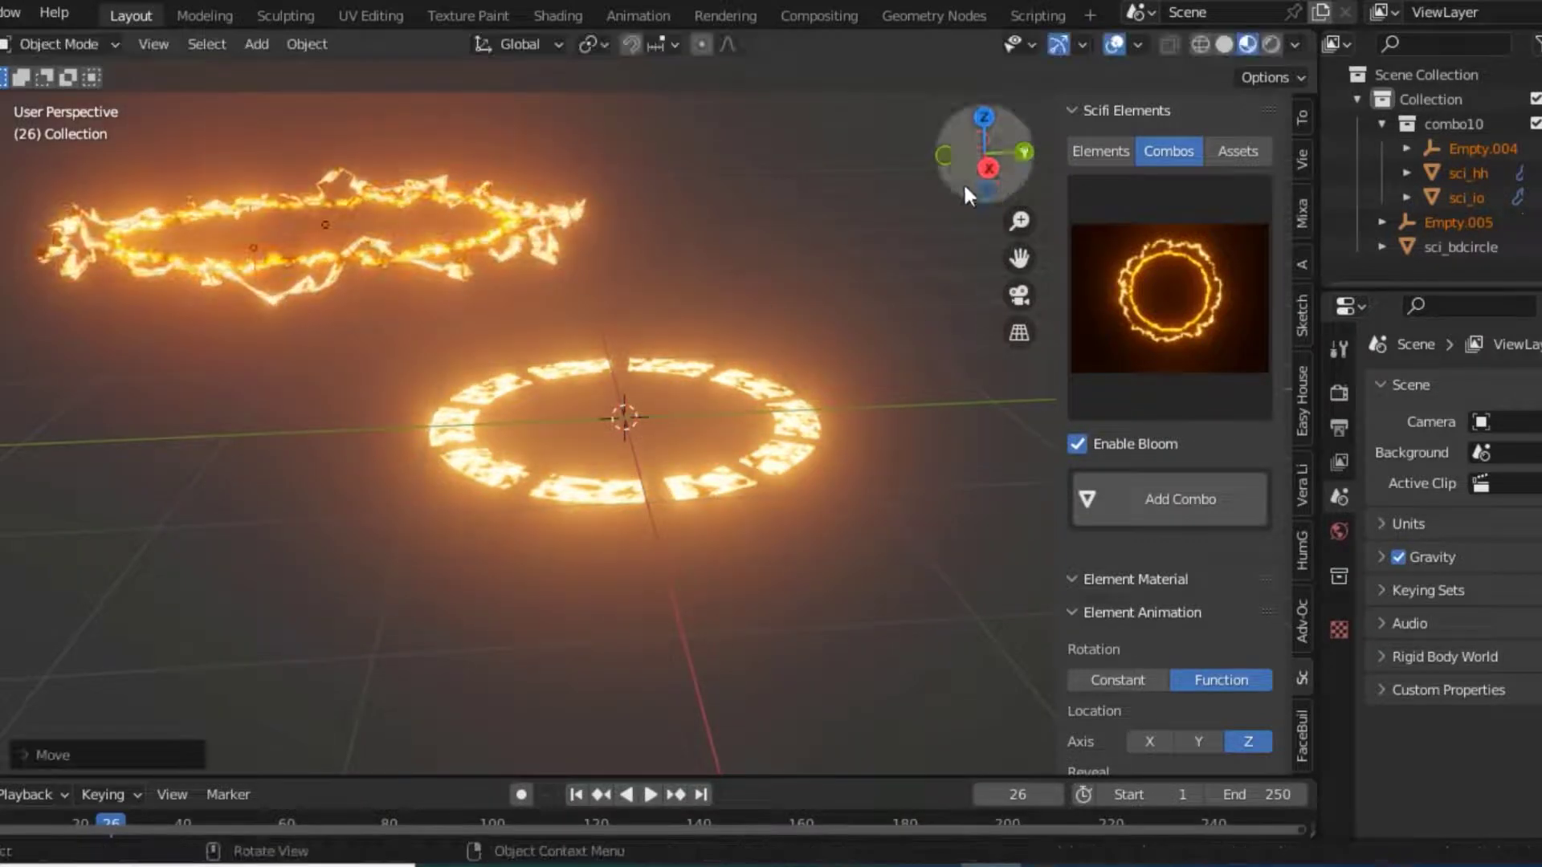
Select the sci_hh flame piece and begin rotating it upright.
left_click(399, 252)
key("g")
key("r")
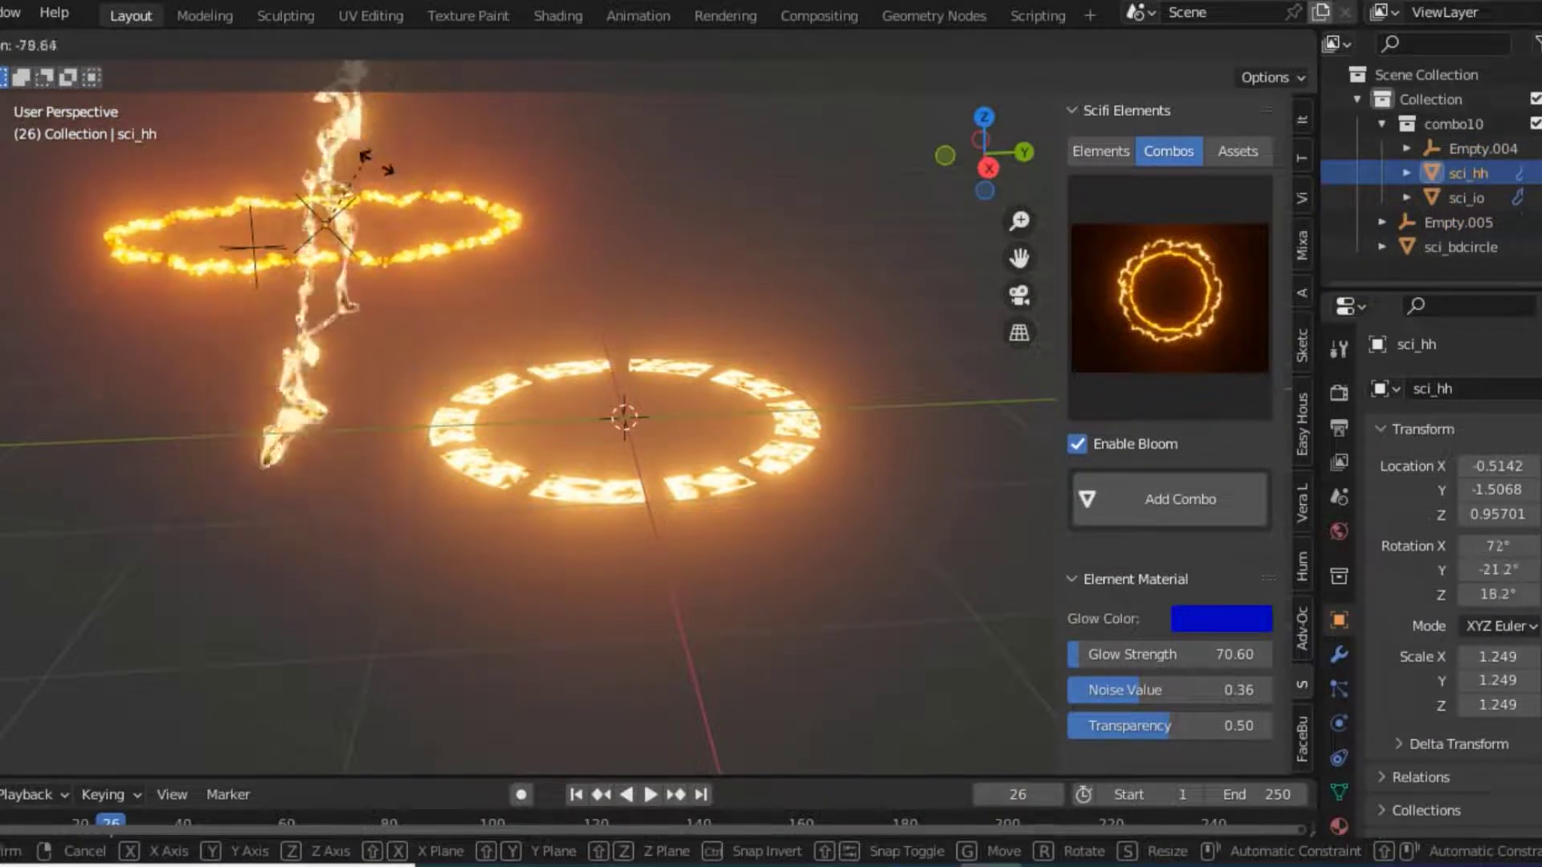
Tilt sci_hh to 43° on X and play the animation, viewing the rings from above.
left_click(650, 753)
left_click(648, 791)
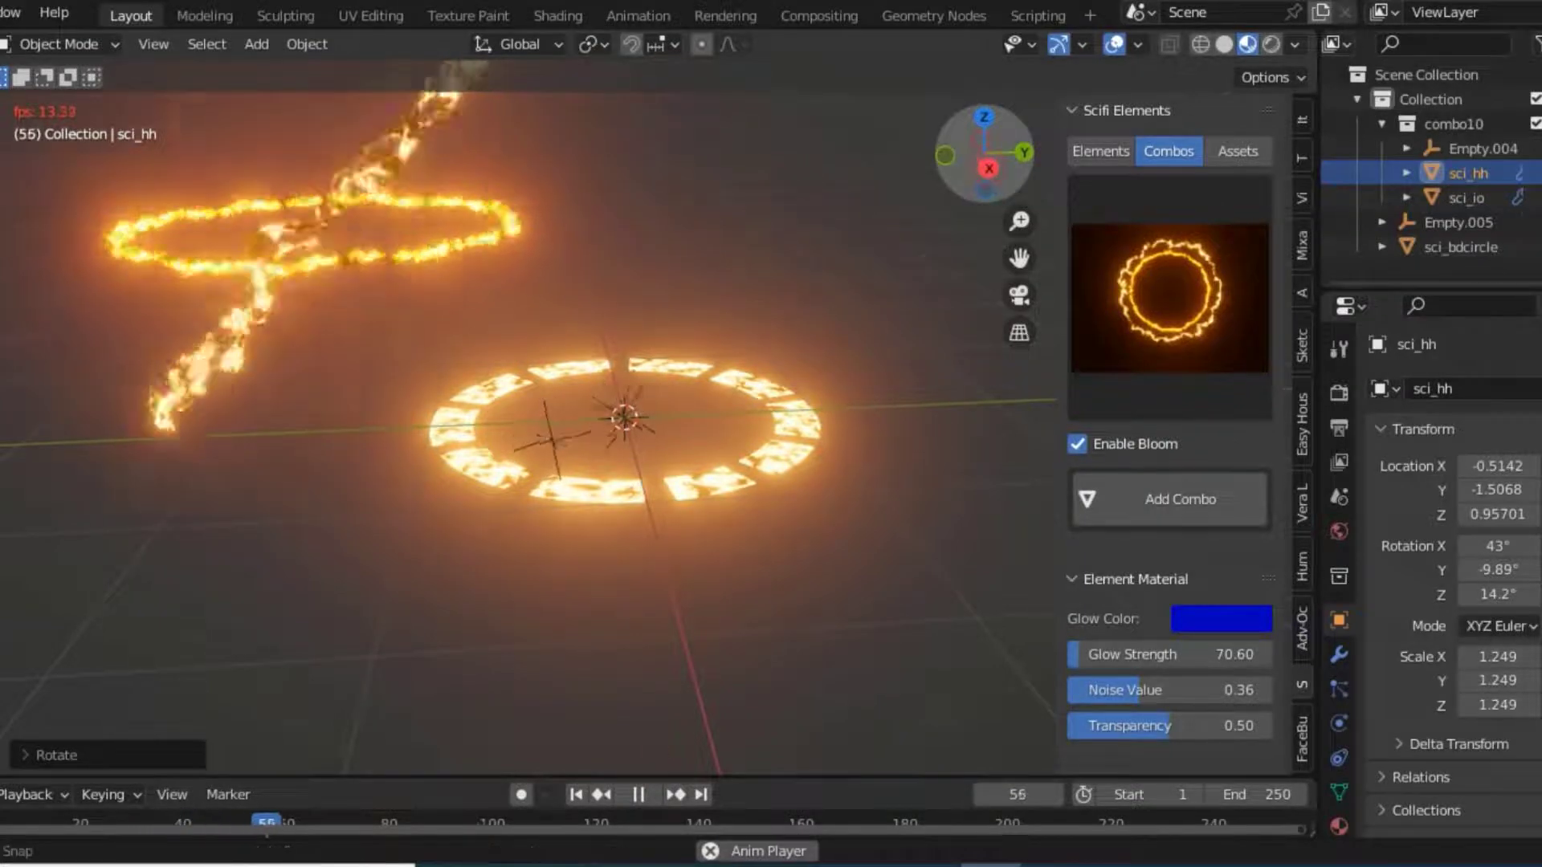
left_click_drag(989, 173, 1068, 514)
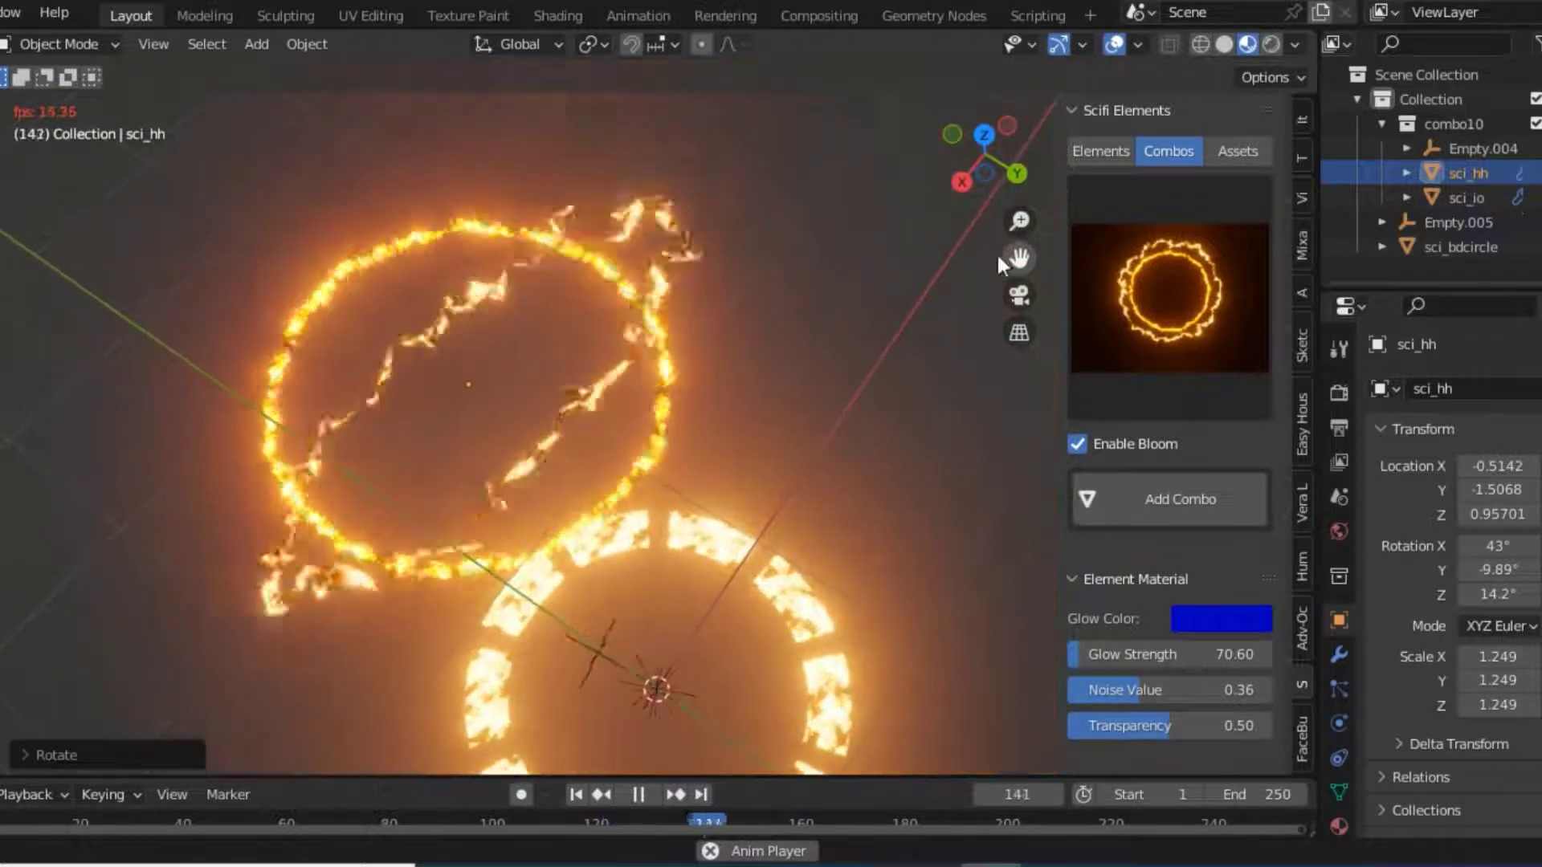
left_click_drag(1018, 257, 1000, 454)
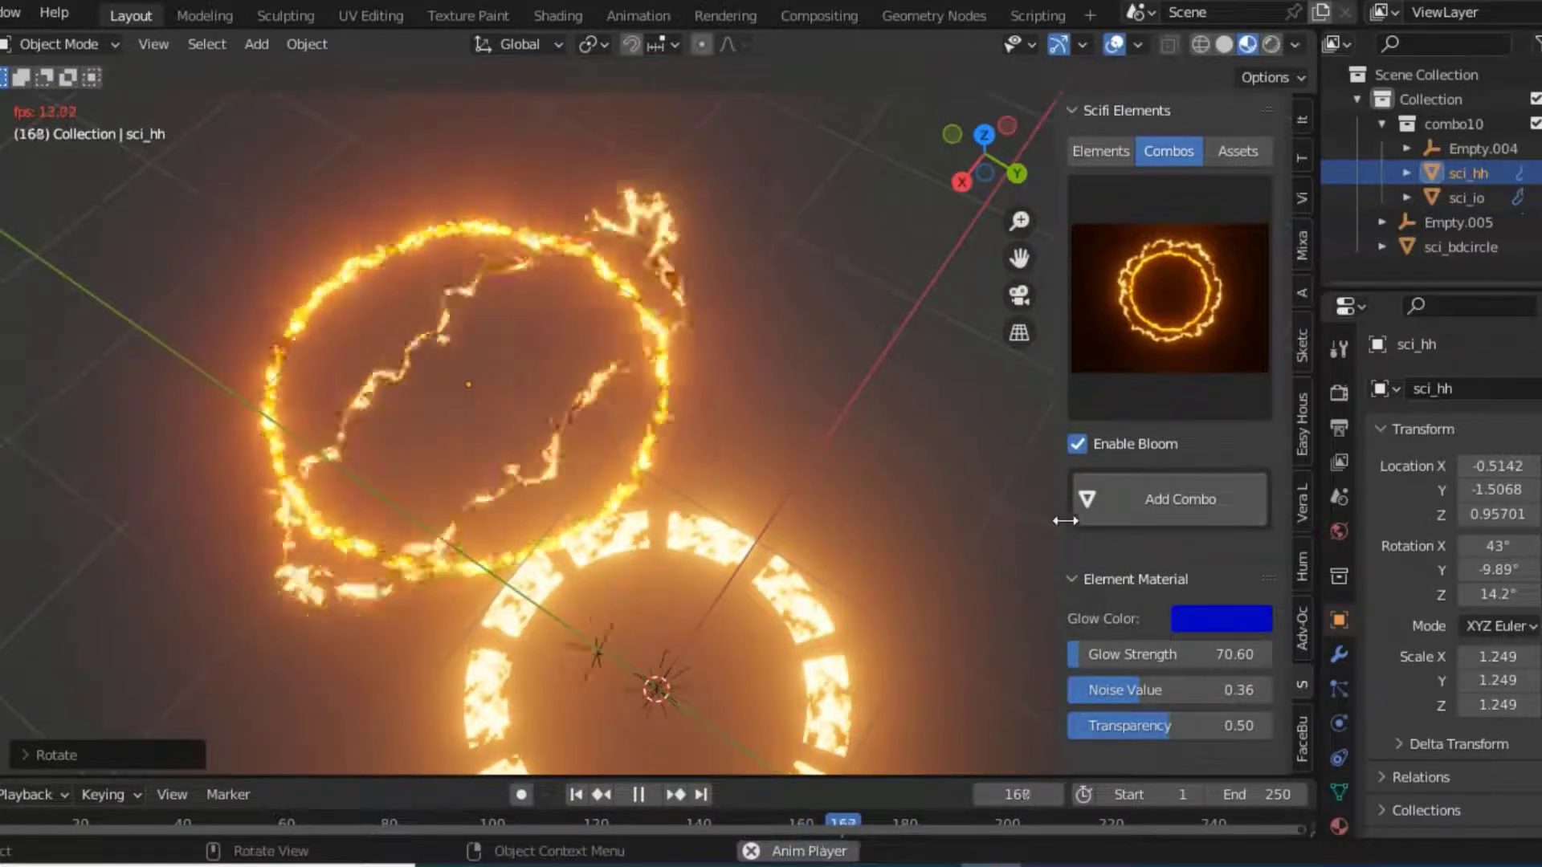
left_click(1142, 291)
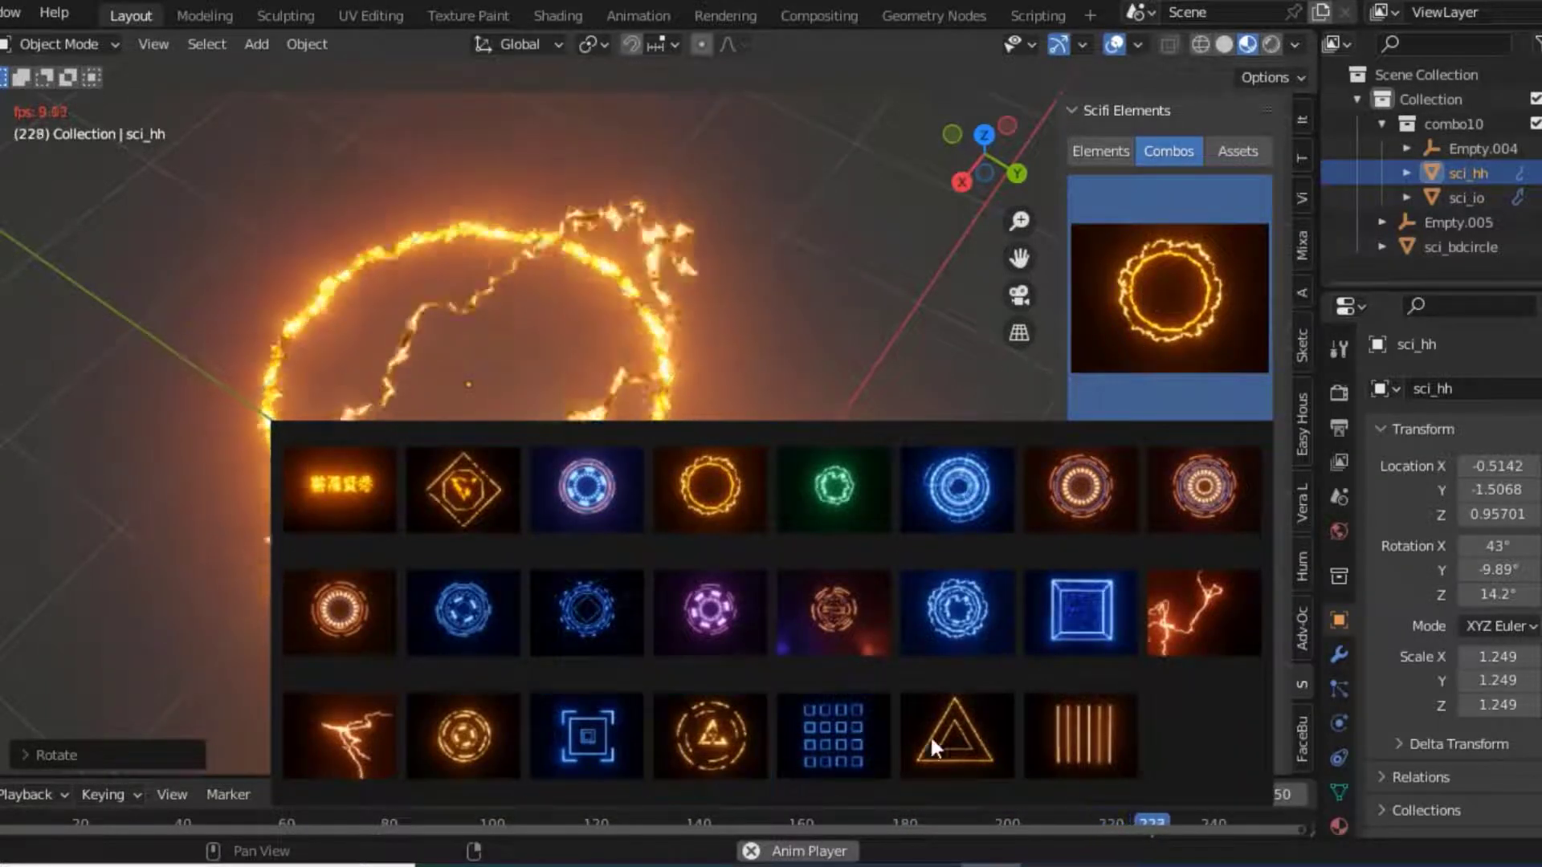
Add the concentric-ring combo3 and place it up and to the right of the fire rings.
left_click(1199, 500)
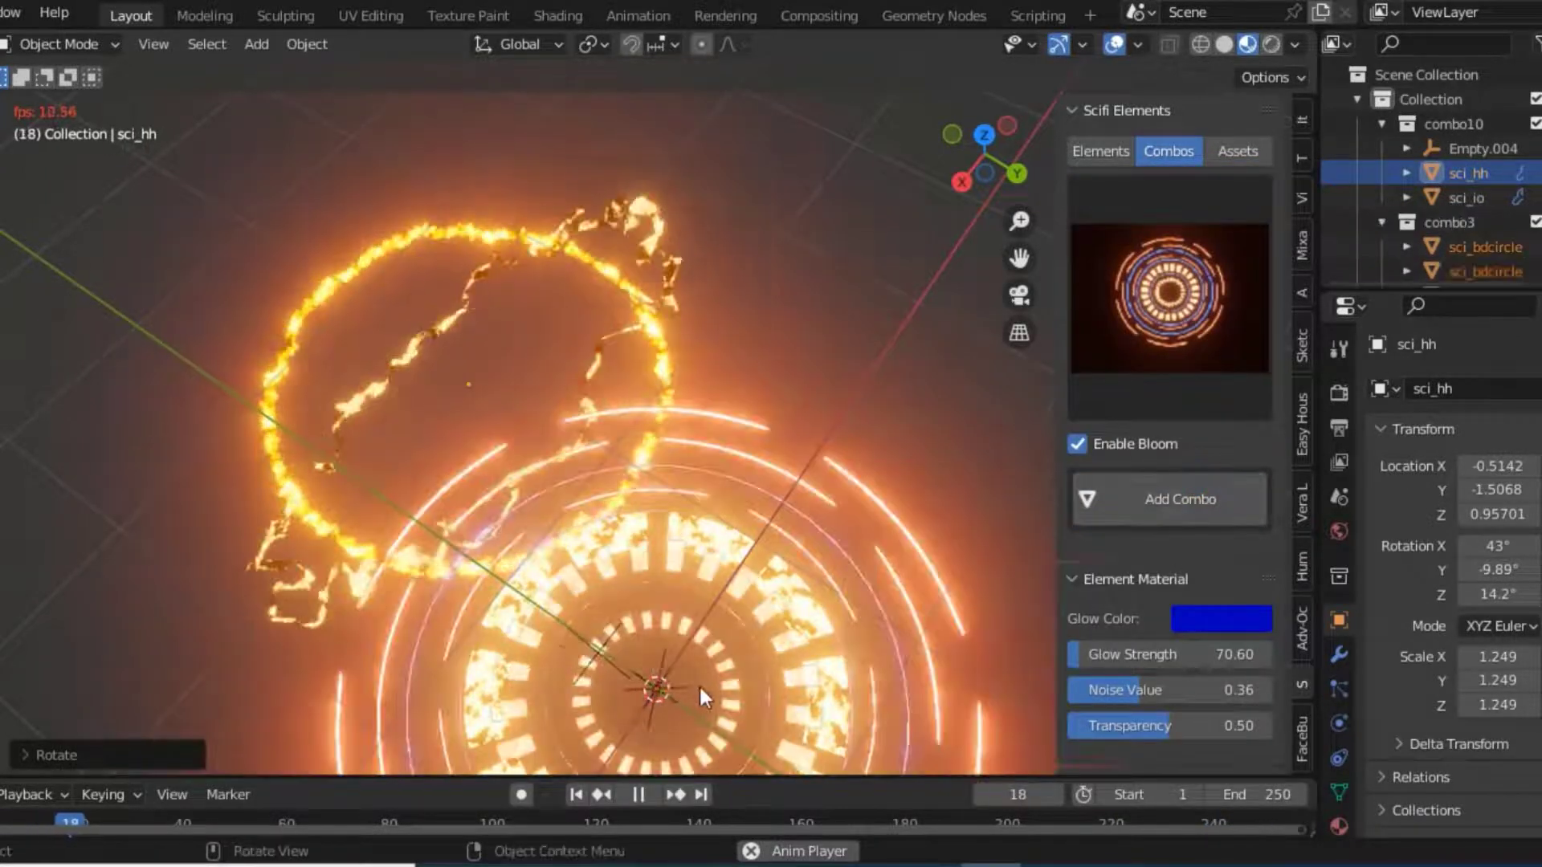
key("g")
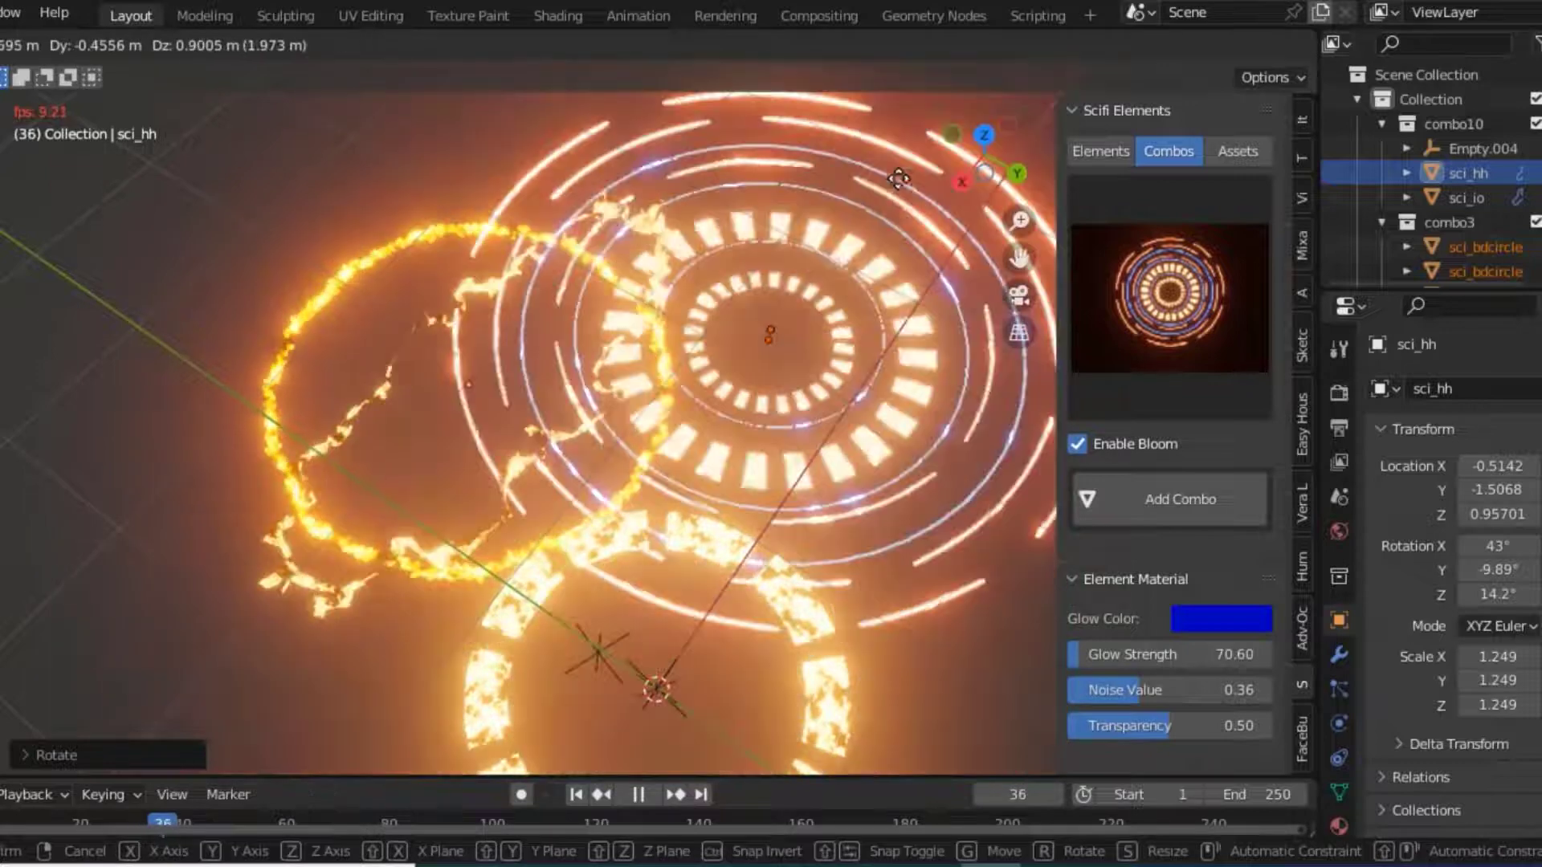
left_click(874, 165)
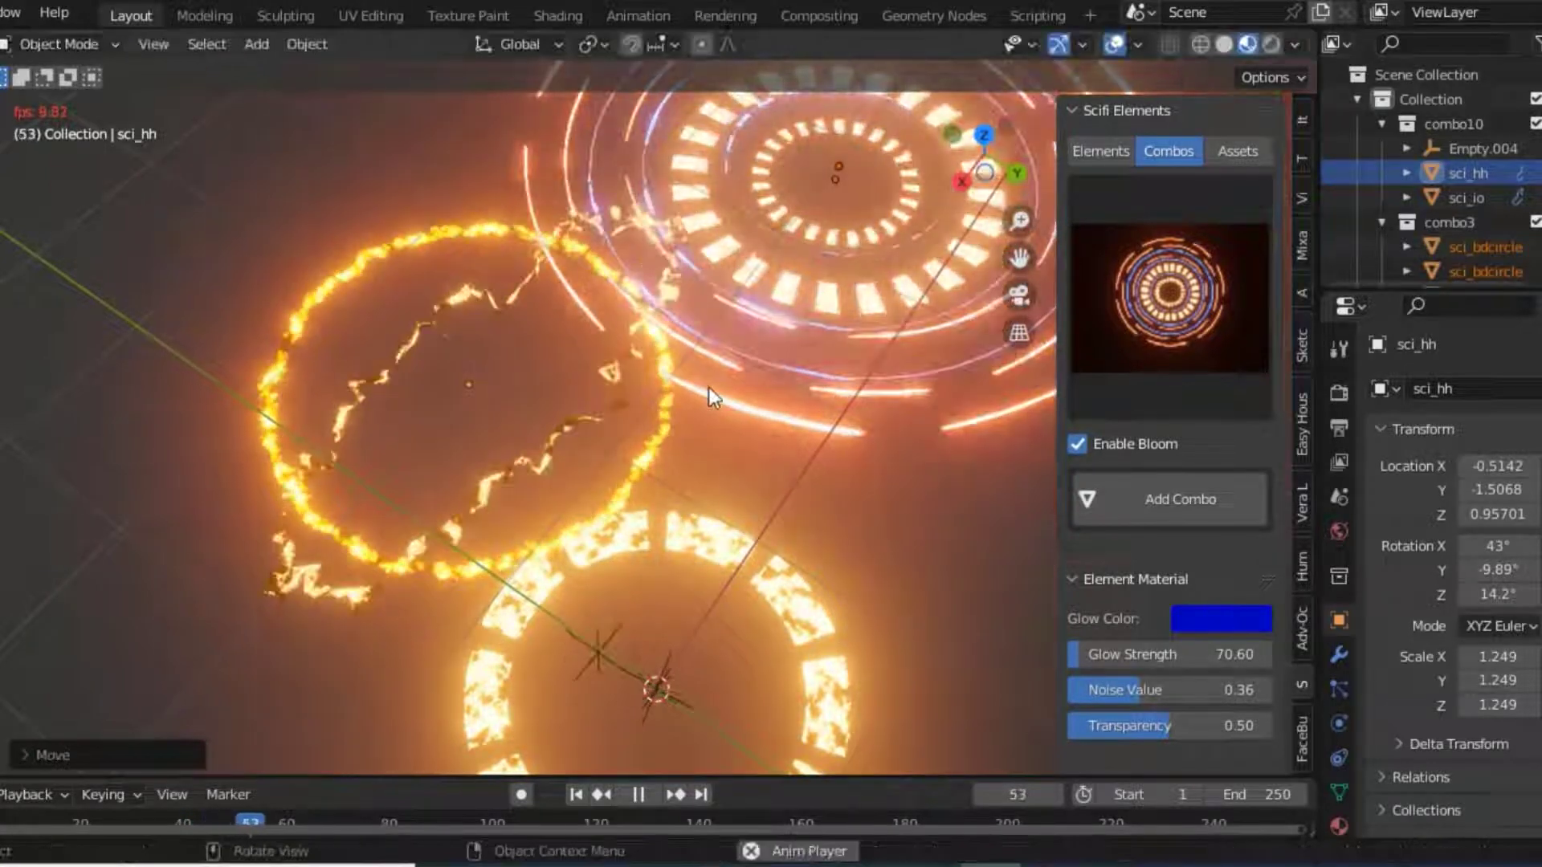
scroll(709, 387, "down", 4)
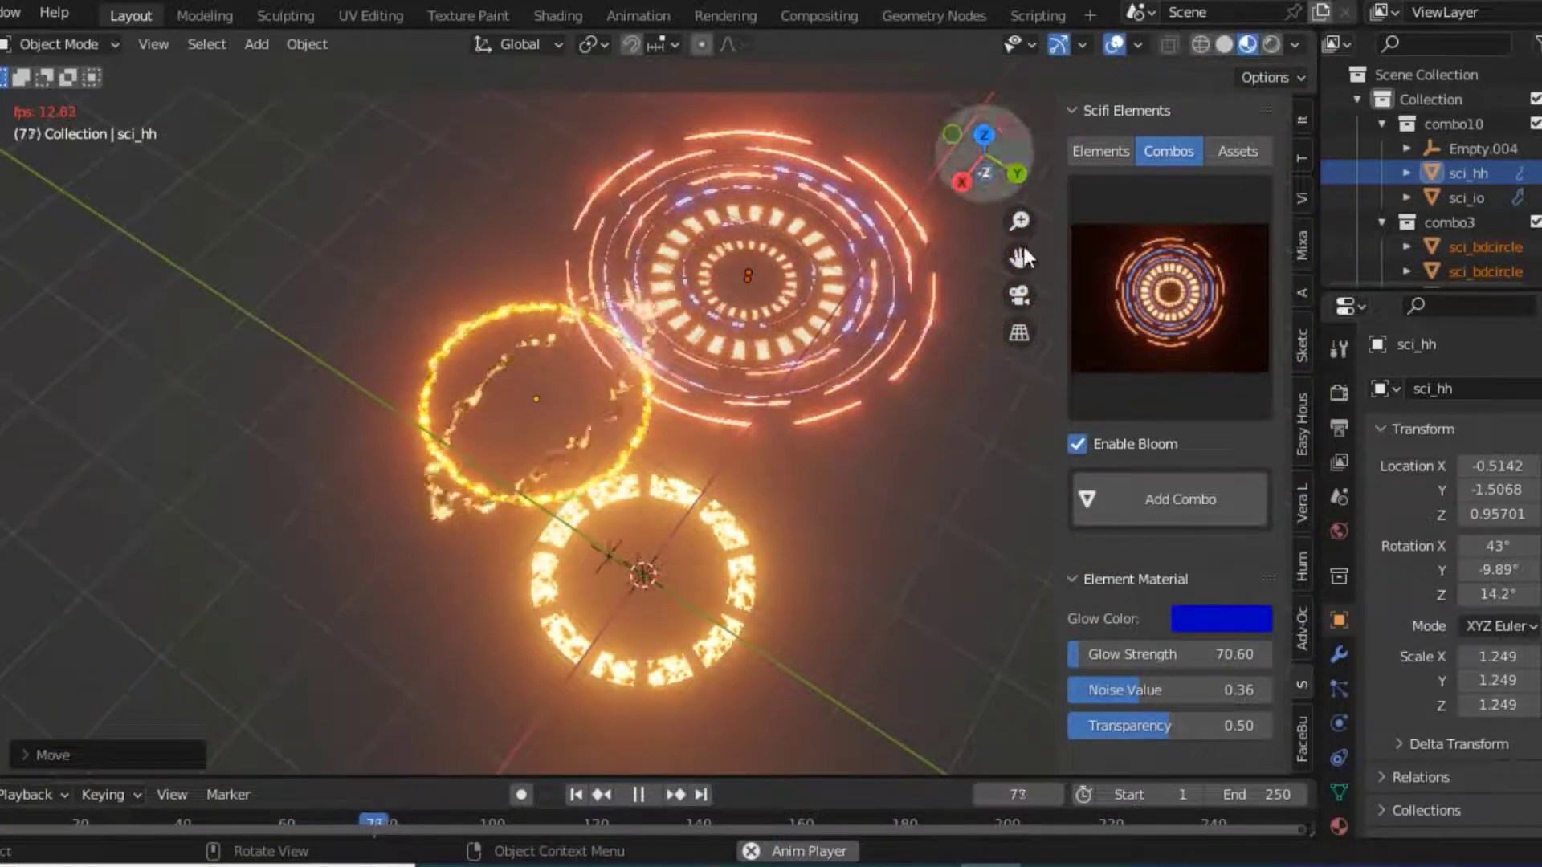
left_click_drag(1019, 258, 758, 338)
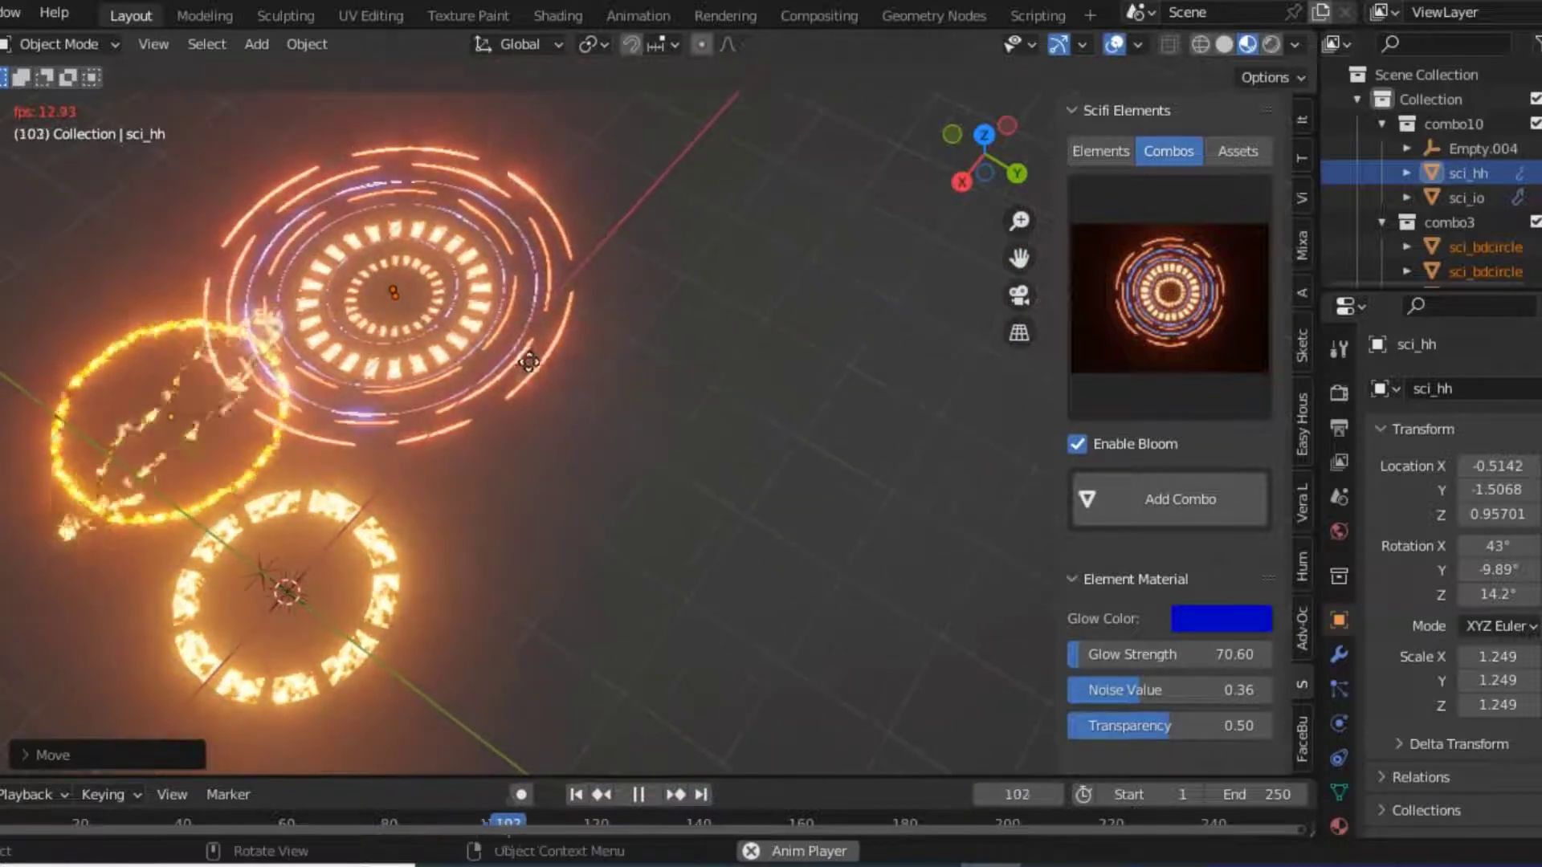
key("g")
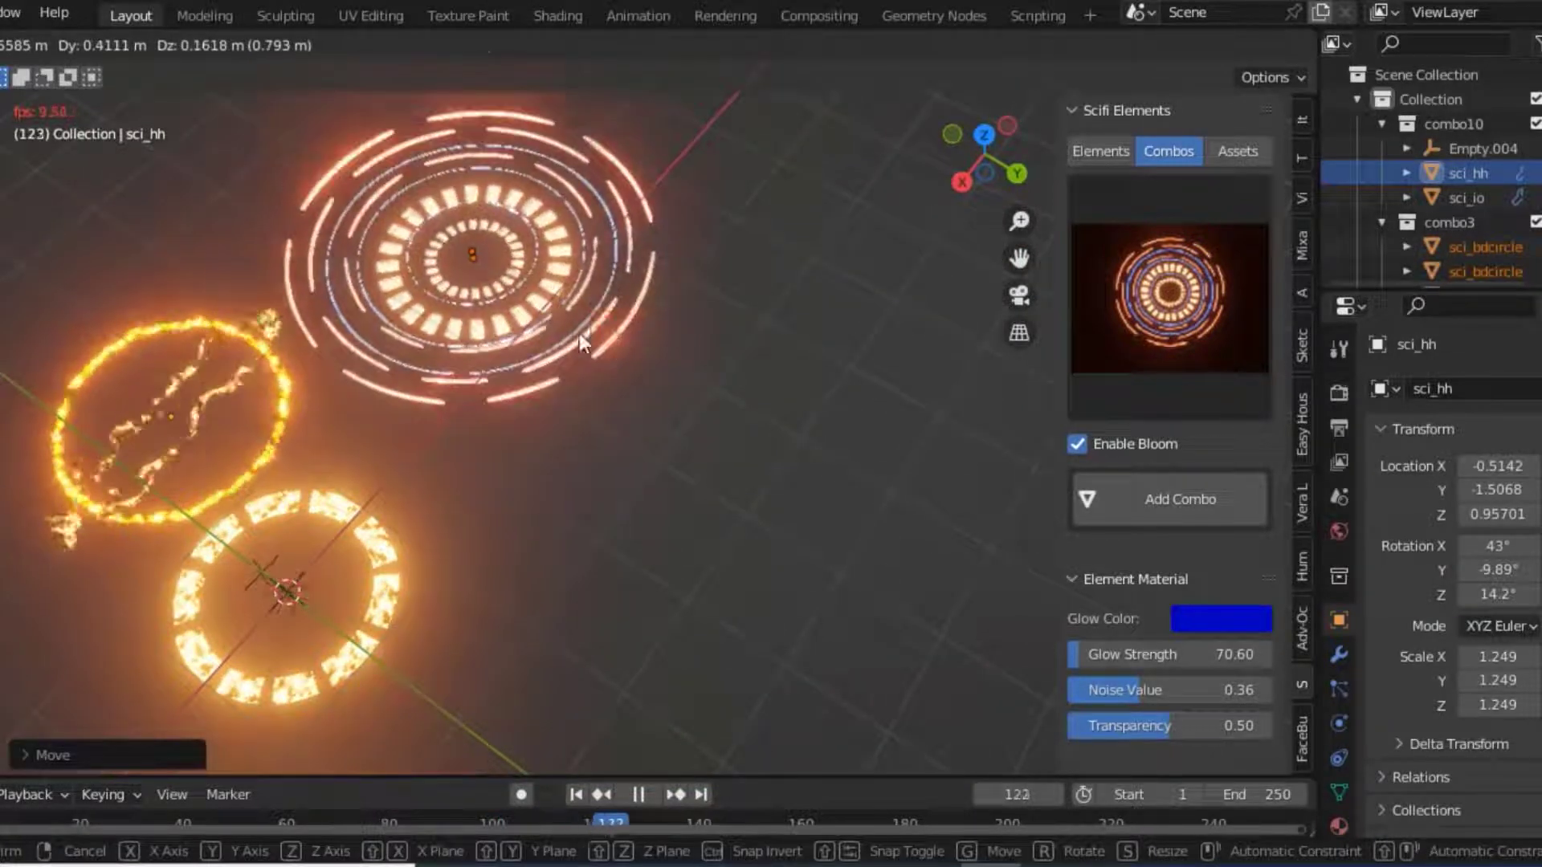
left_click(461, 324)
scroll(464, 321, "up", 5)
scroll(530, 266, "down", 5)
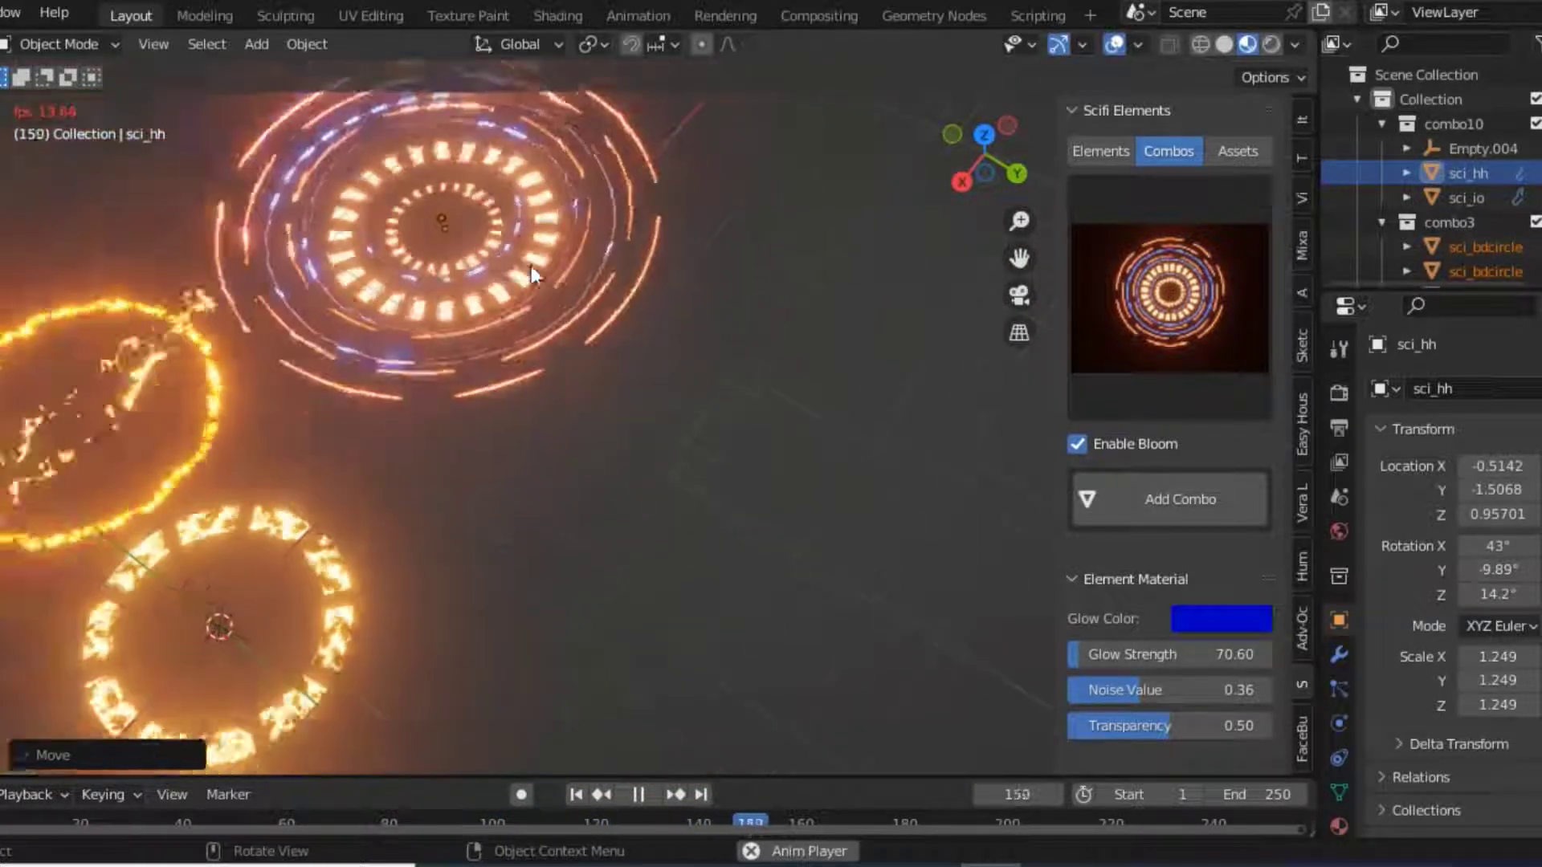
scroll(531, 265, "down", 2)
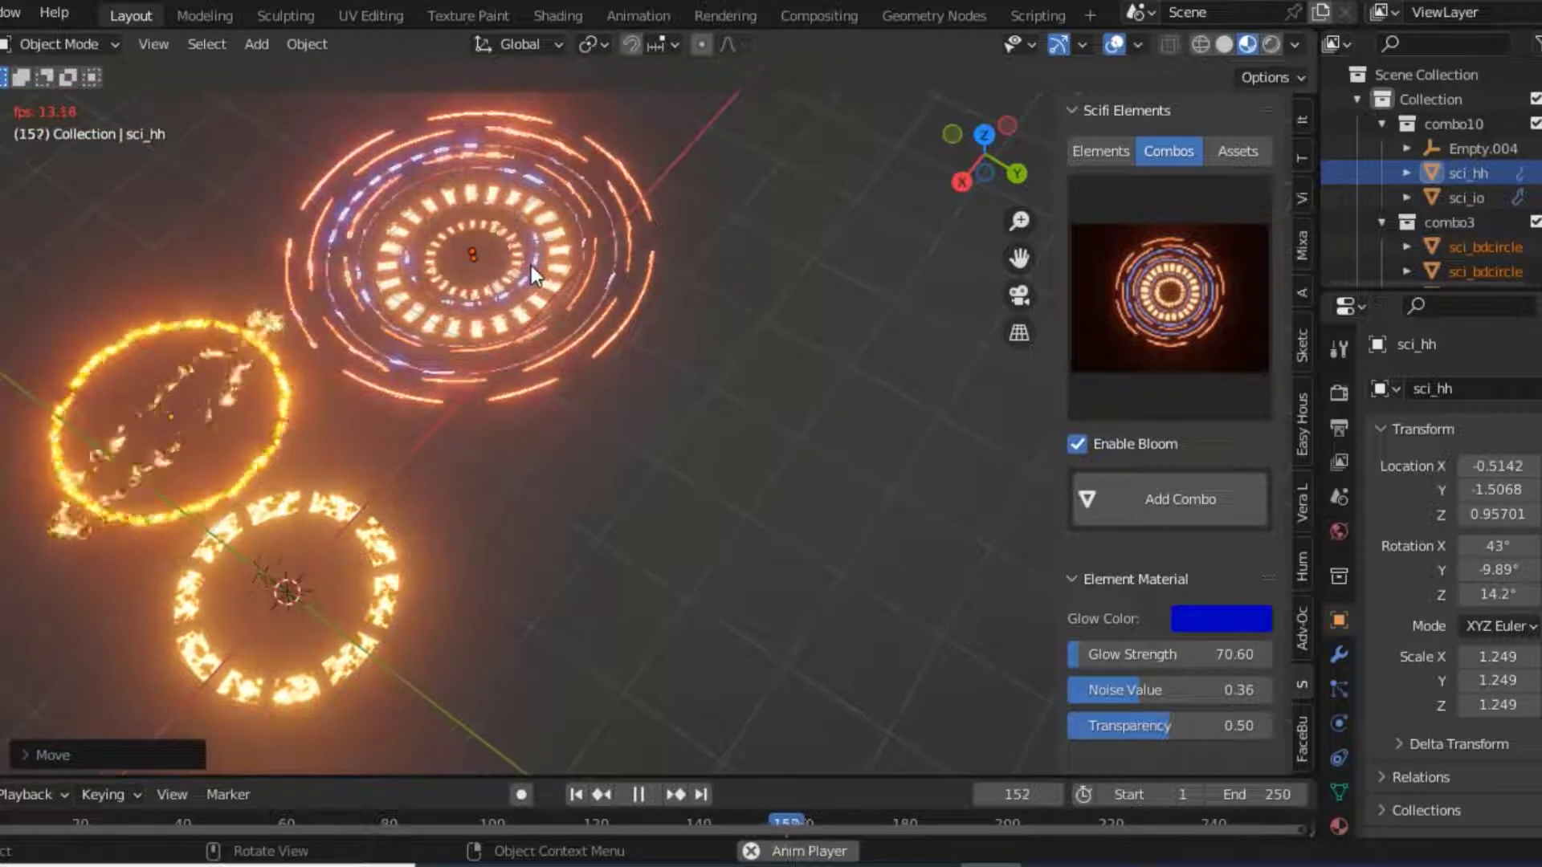
left_click(1161, 346)
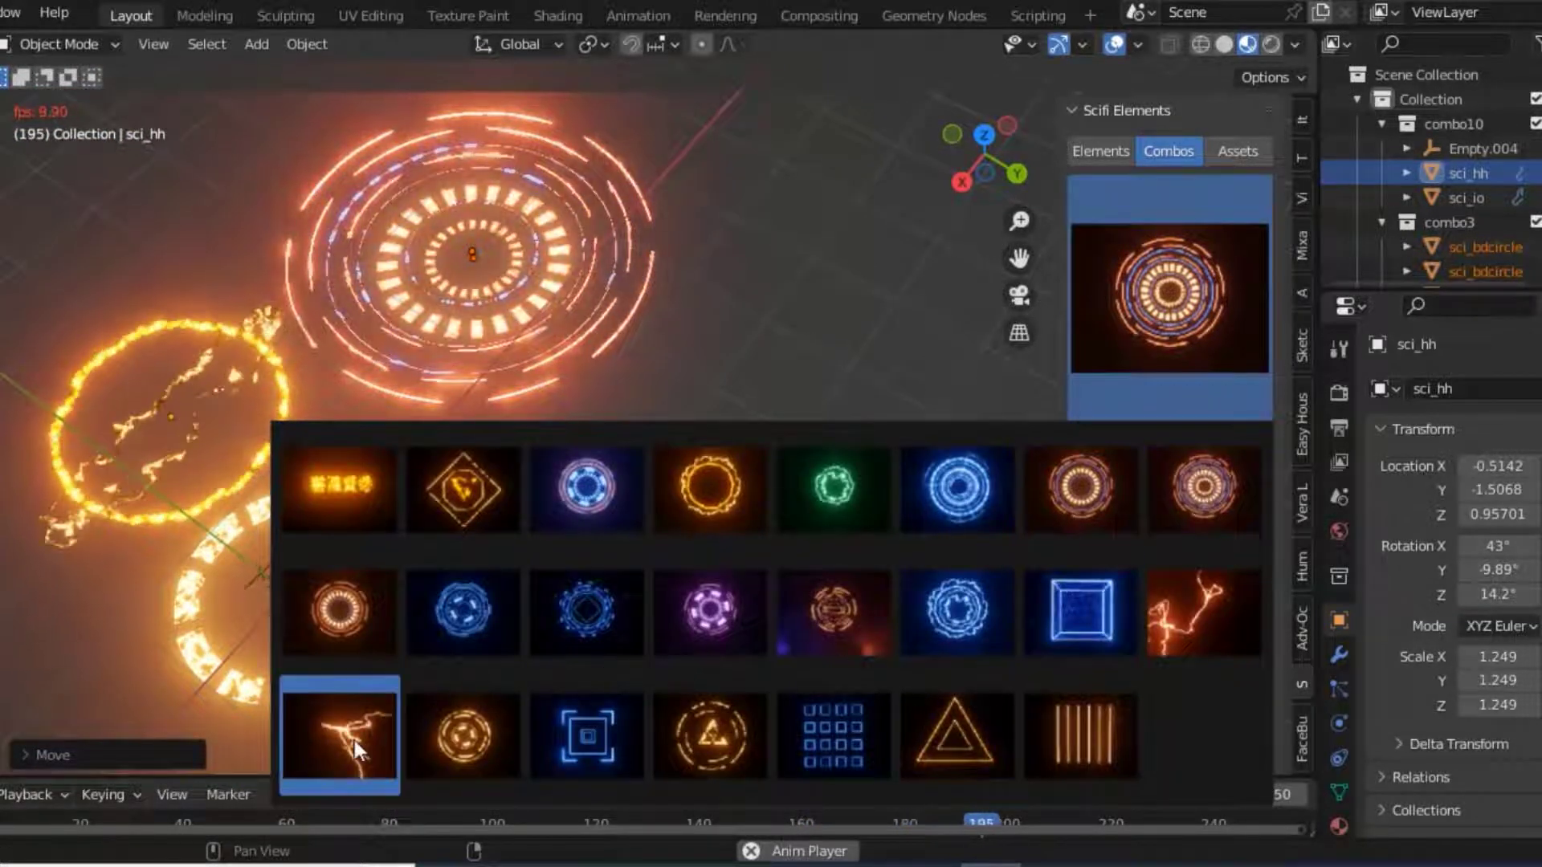
Add an orange lightning combo and position it among the glowing rings.
left_click(1190, 630)
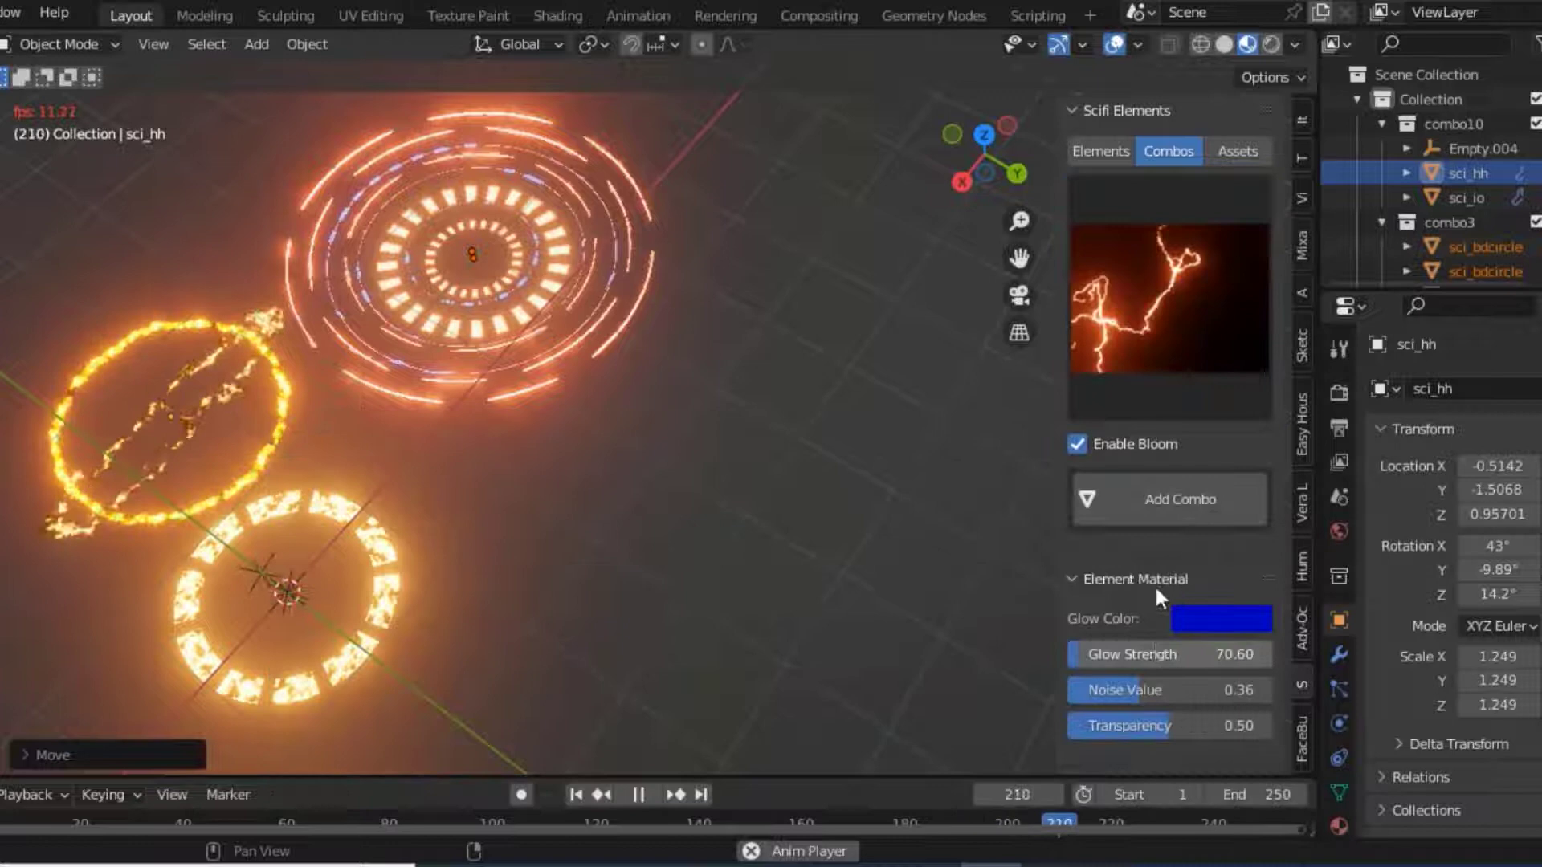
left_click(1113, 509)
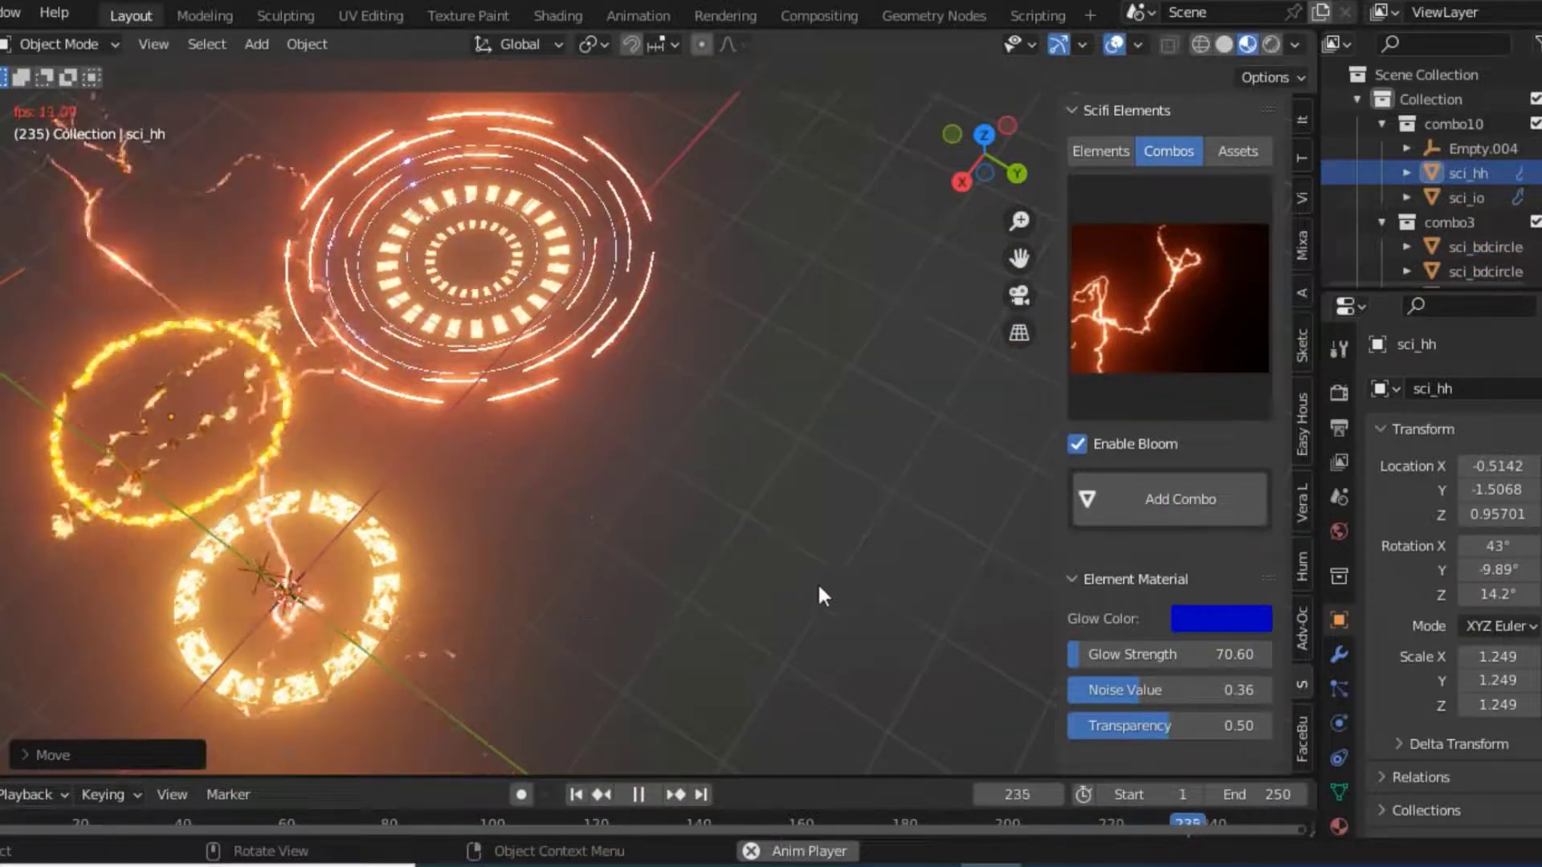
key("g")
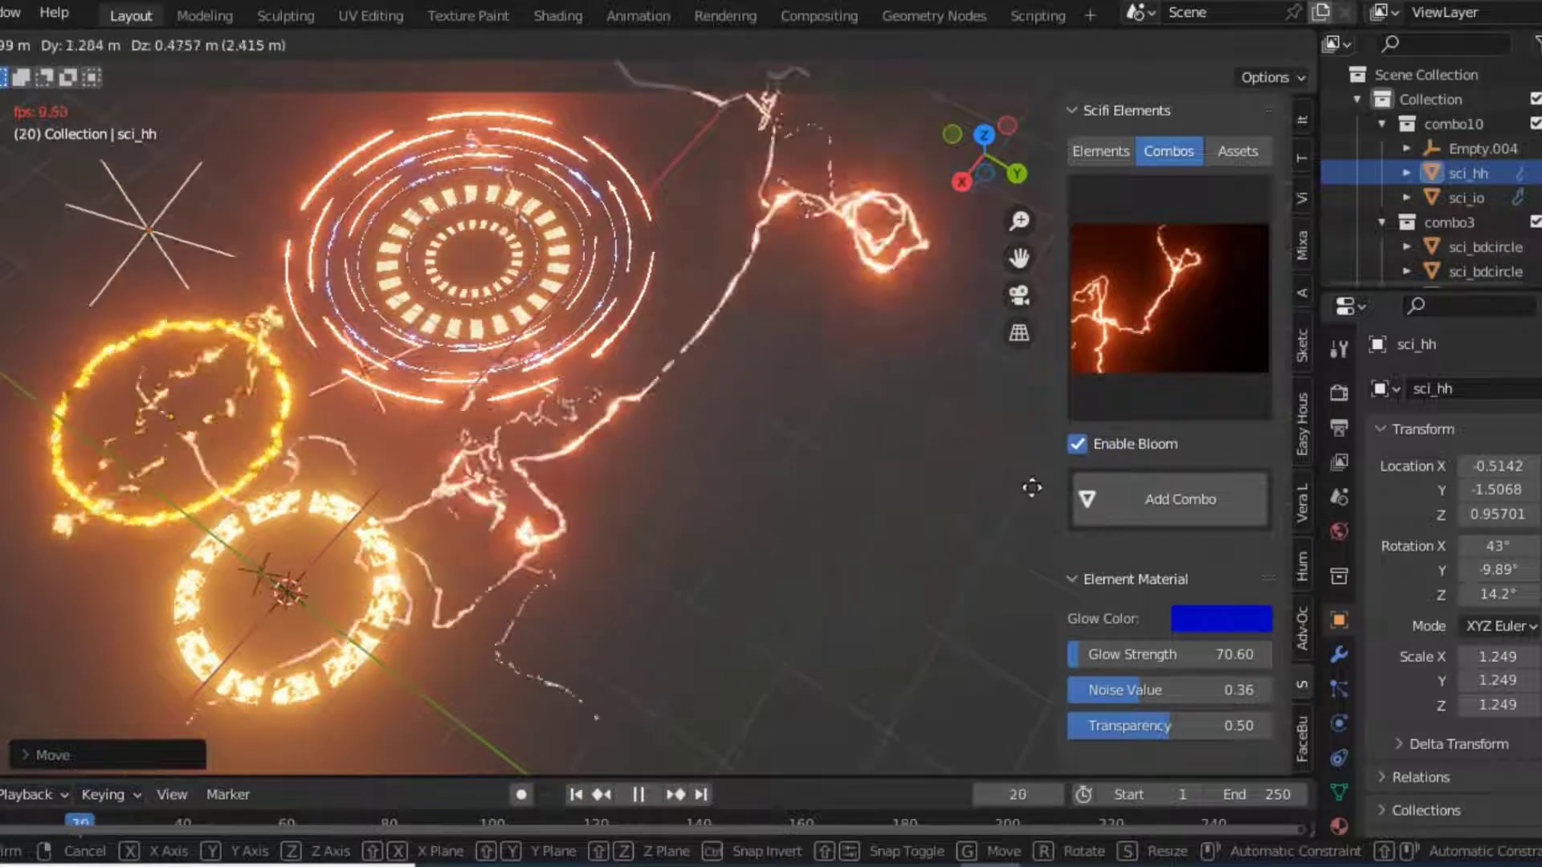
left_click(1000, 490)
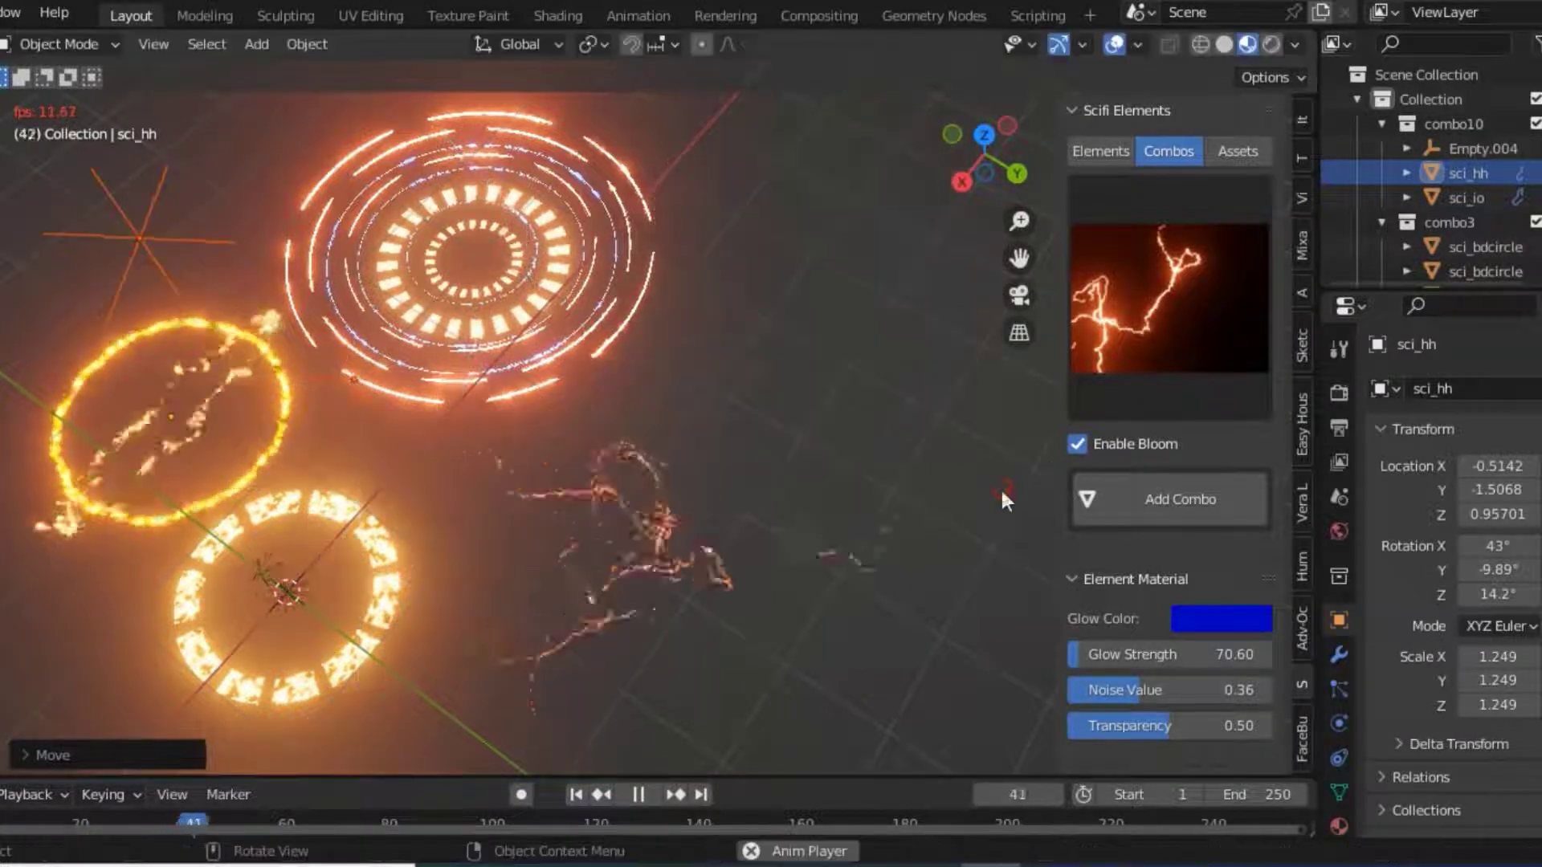
scroll(836, 480, "down", 3)
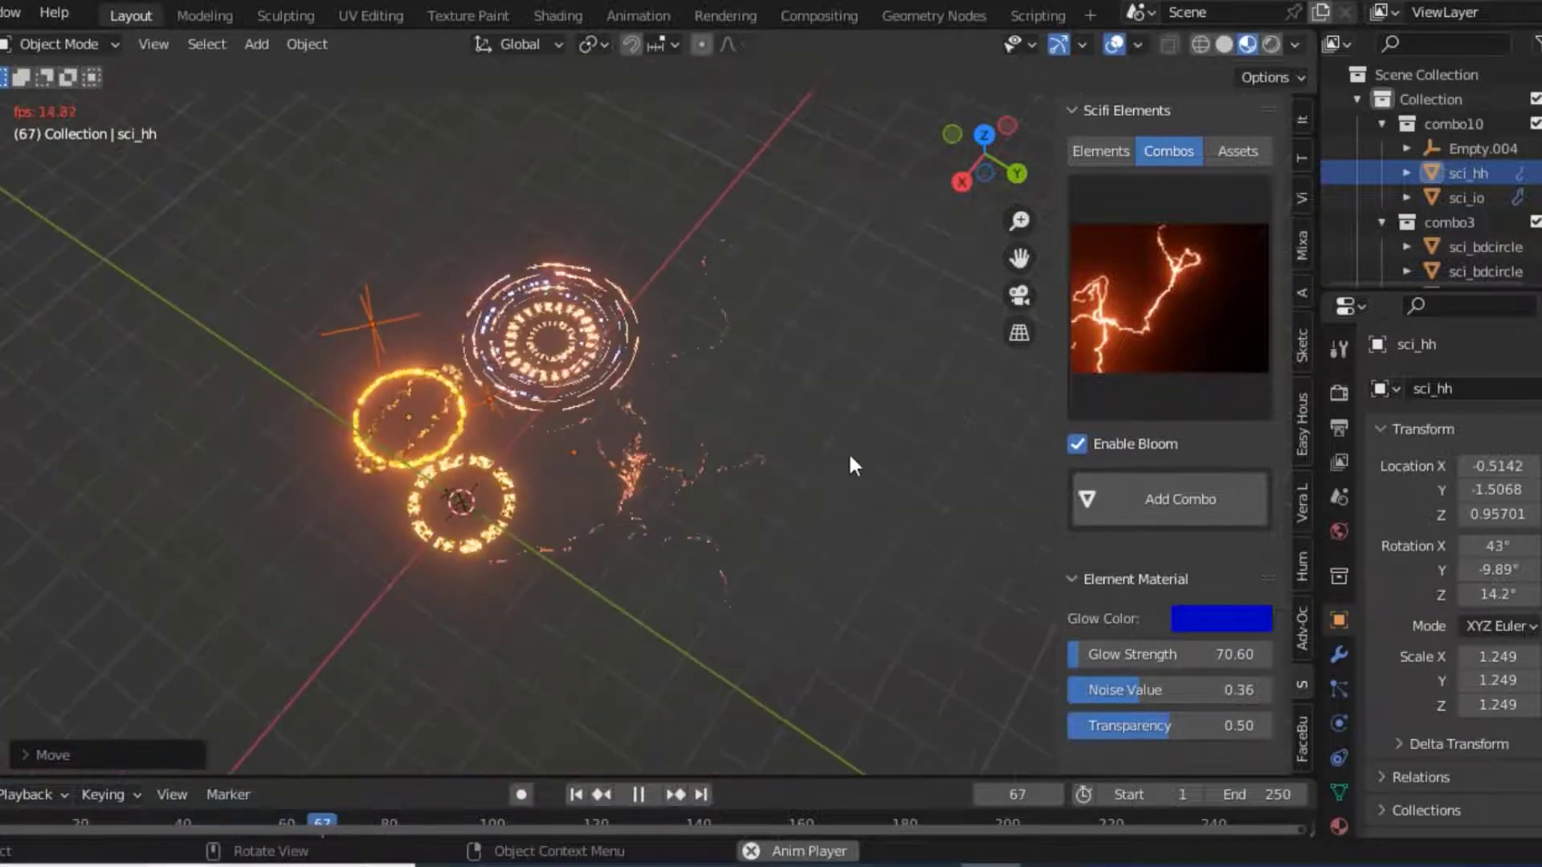
left_click_drag(963, 174, 996, 160)
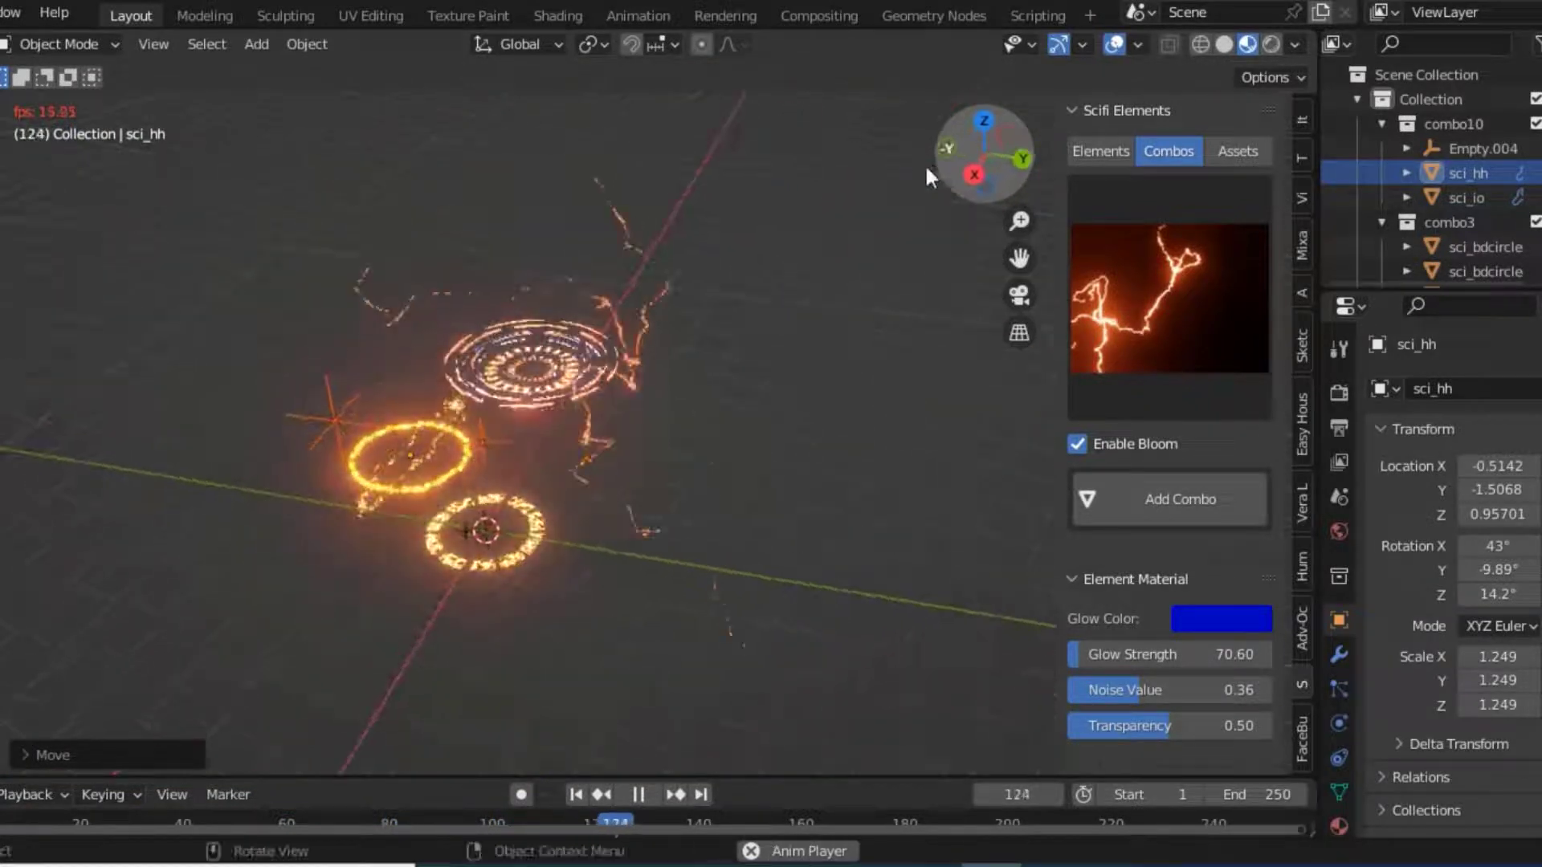
Add a second lightning combo and place it up and to the left.
left_click(1173, 504)
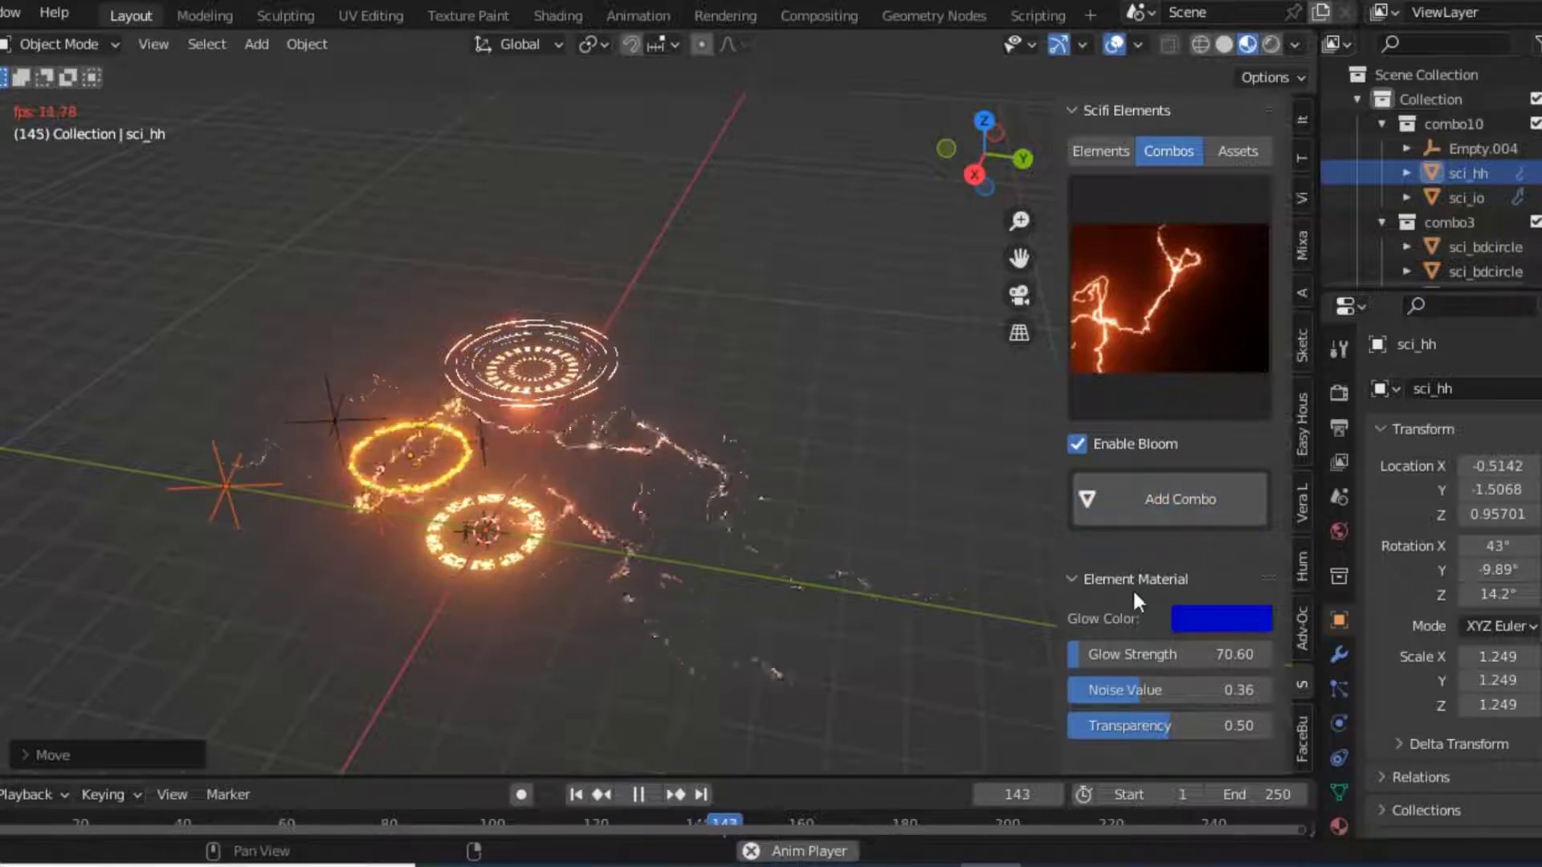
key("g")
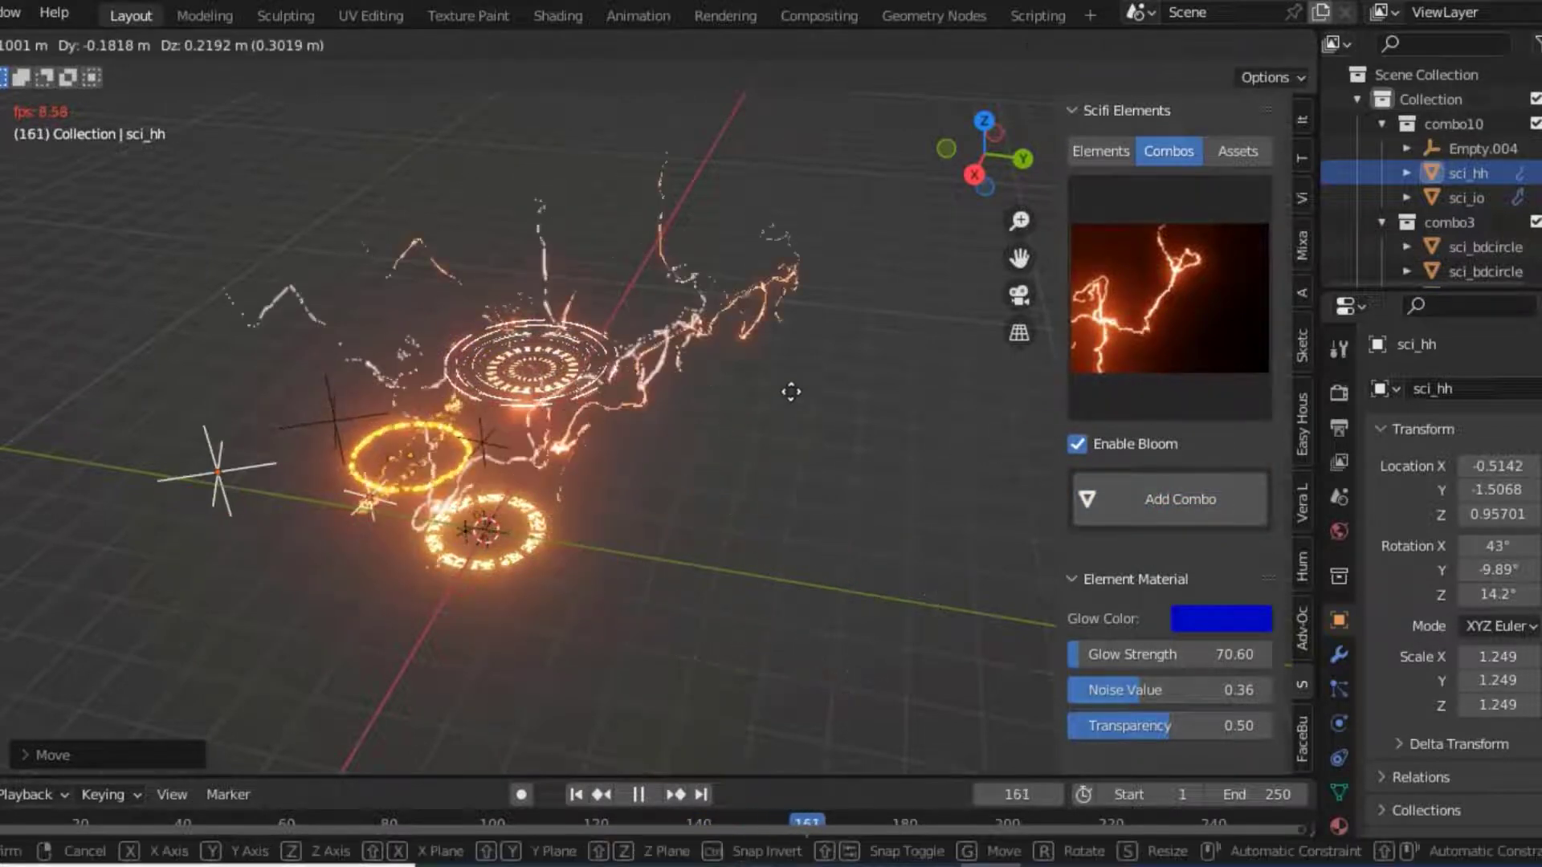
left_click(522, 353)
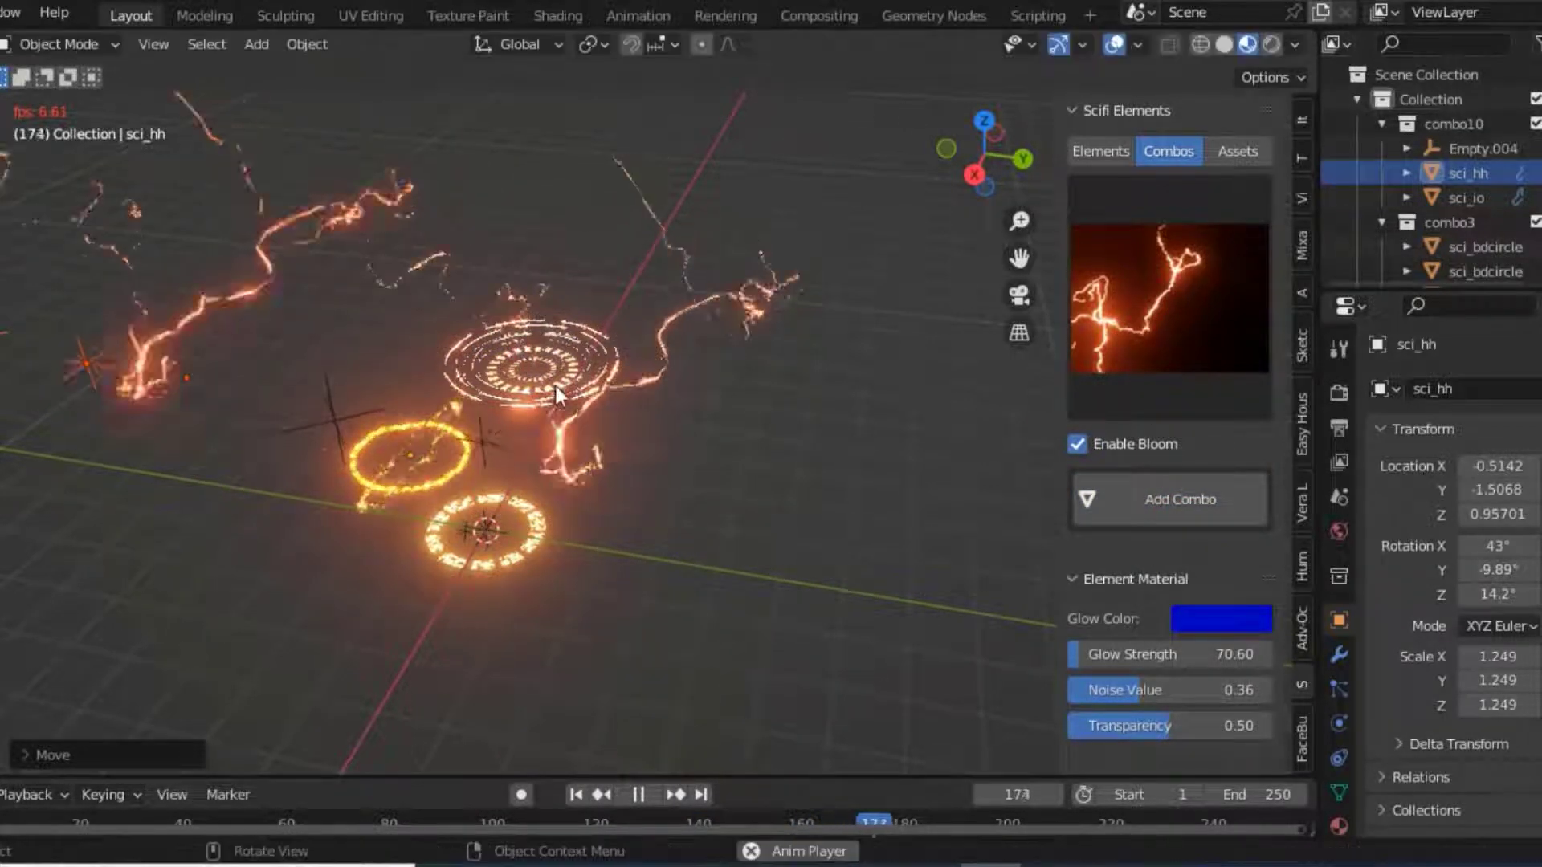
left_click(1121, 336)
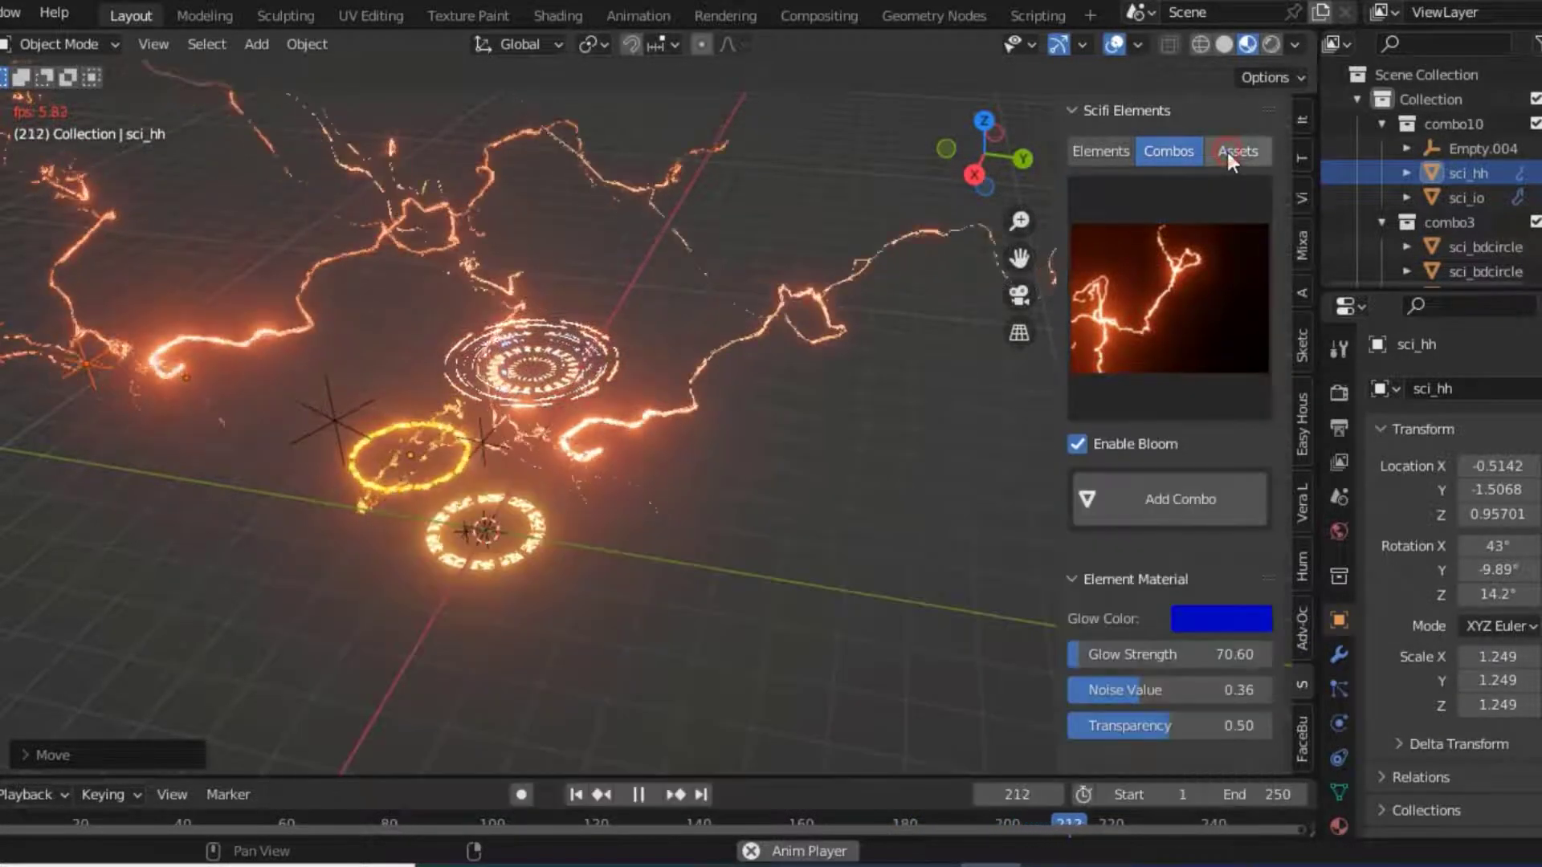
Add the blue circuit-lines plane from the Scifi Elements Assets library.
left_click(1226, 152)
left_click(1143, 347)
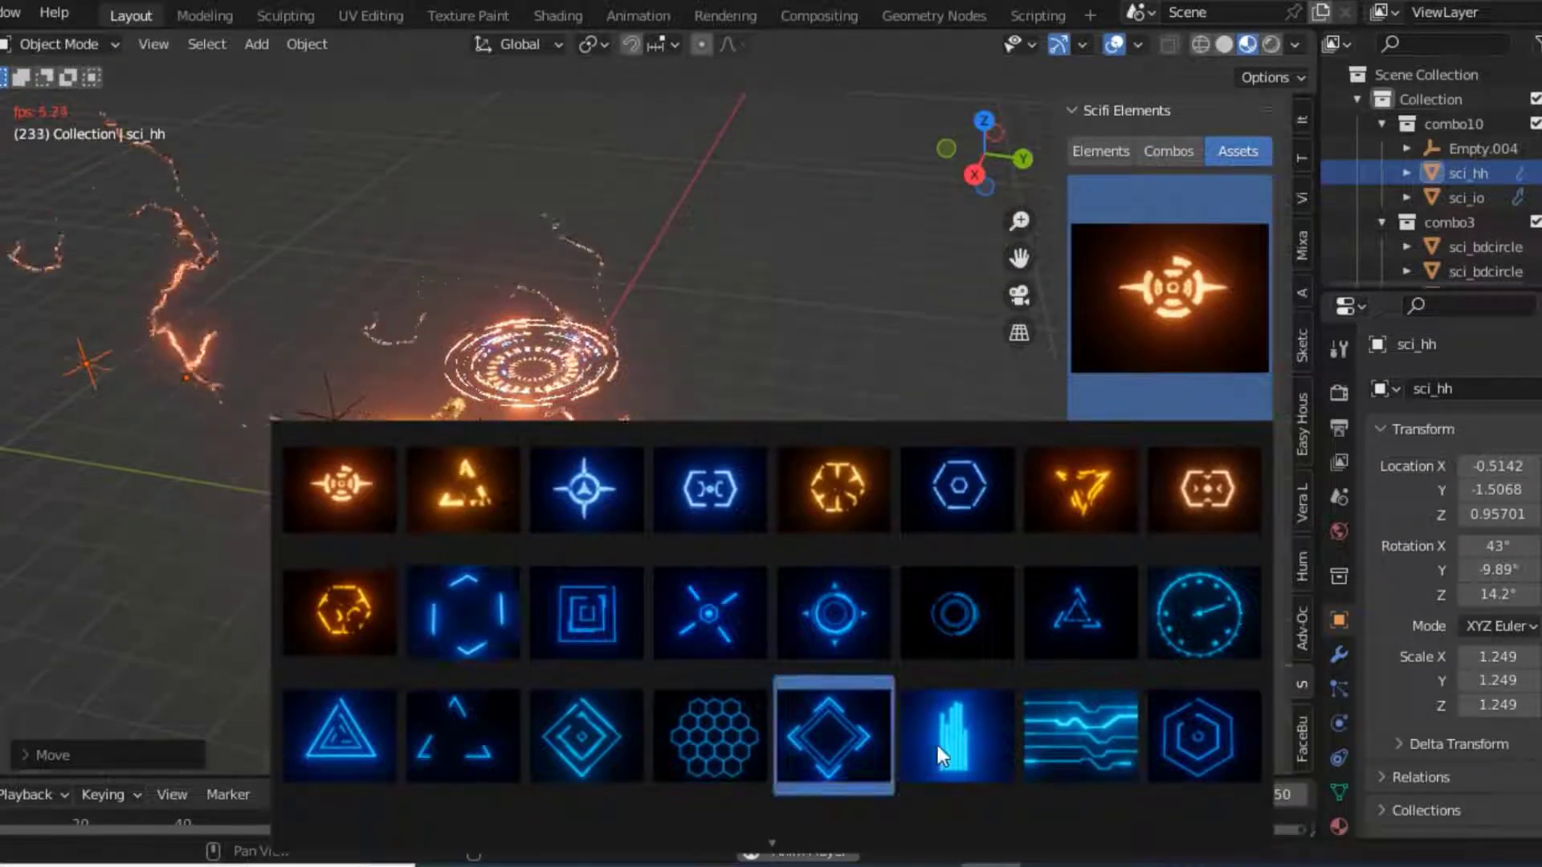
left_click(1090, 741)
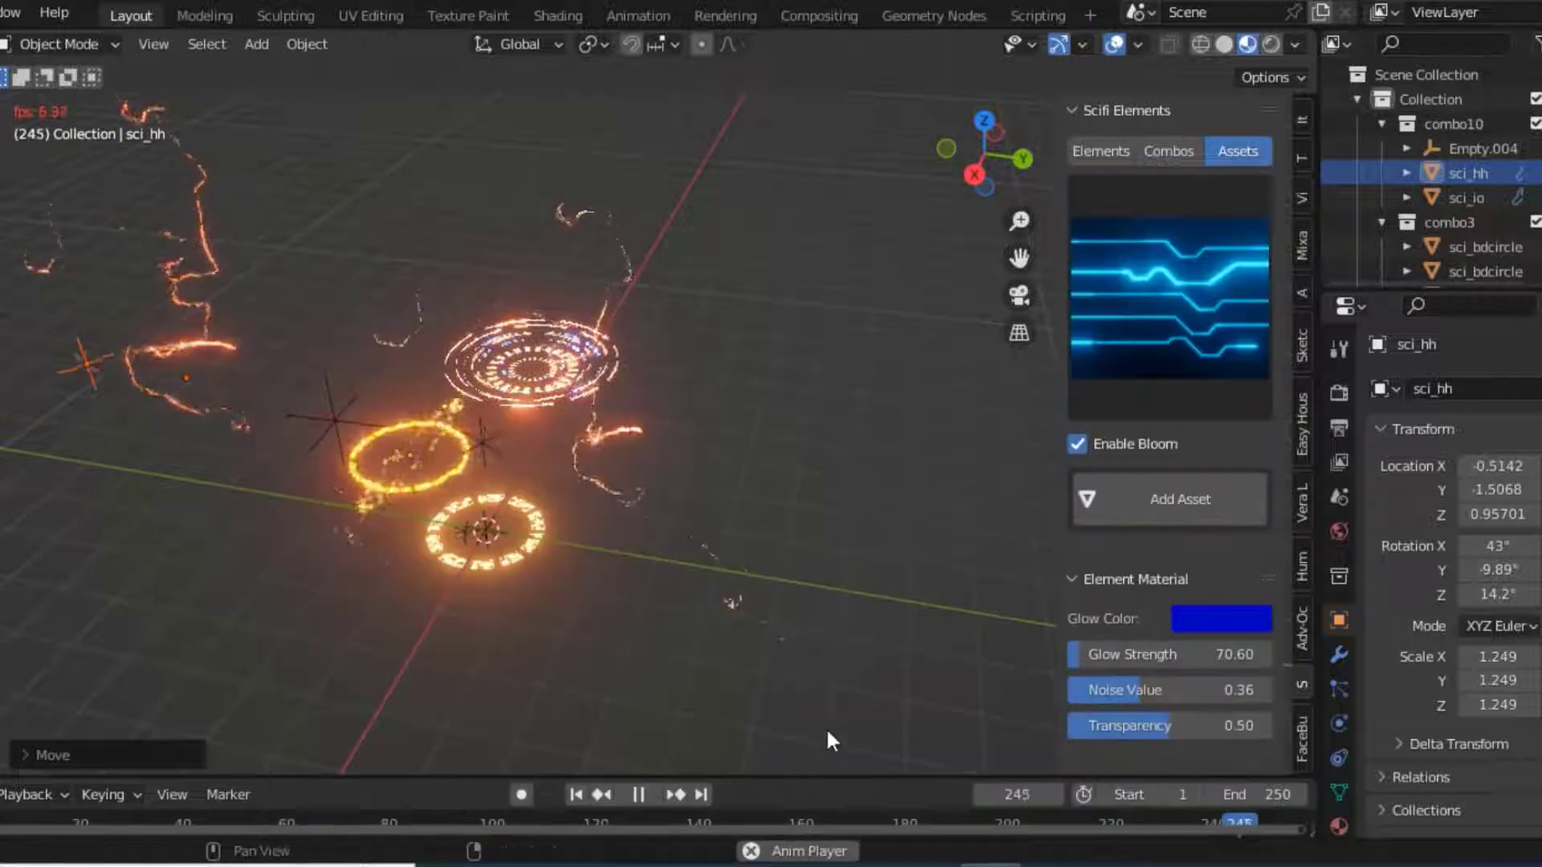
left_click(1215, 521)
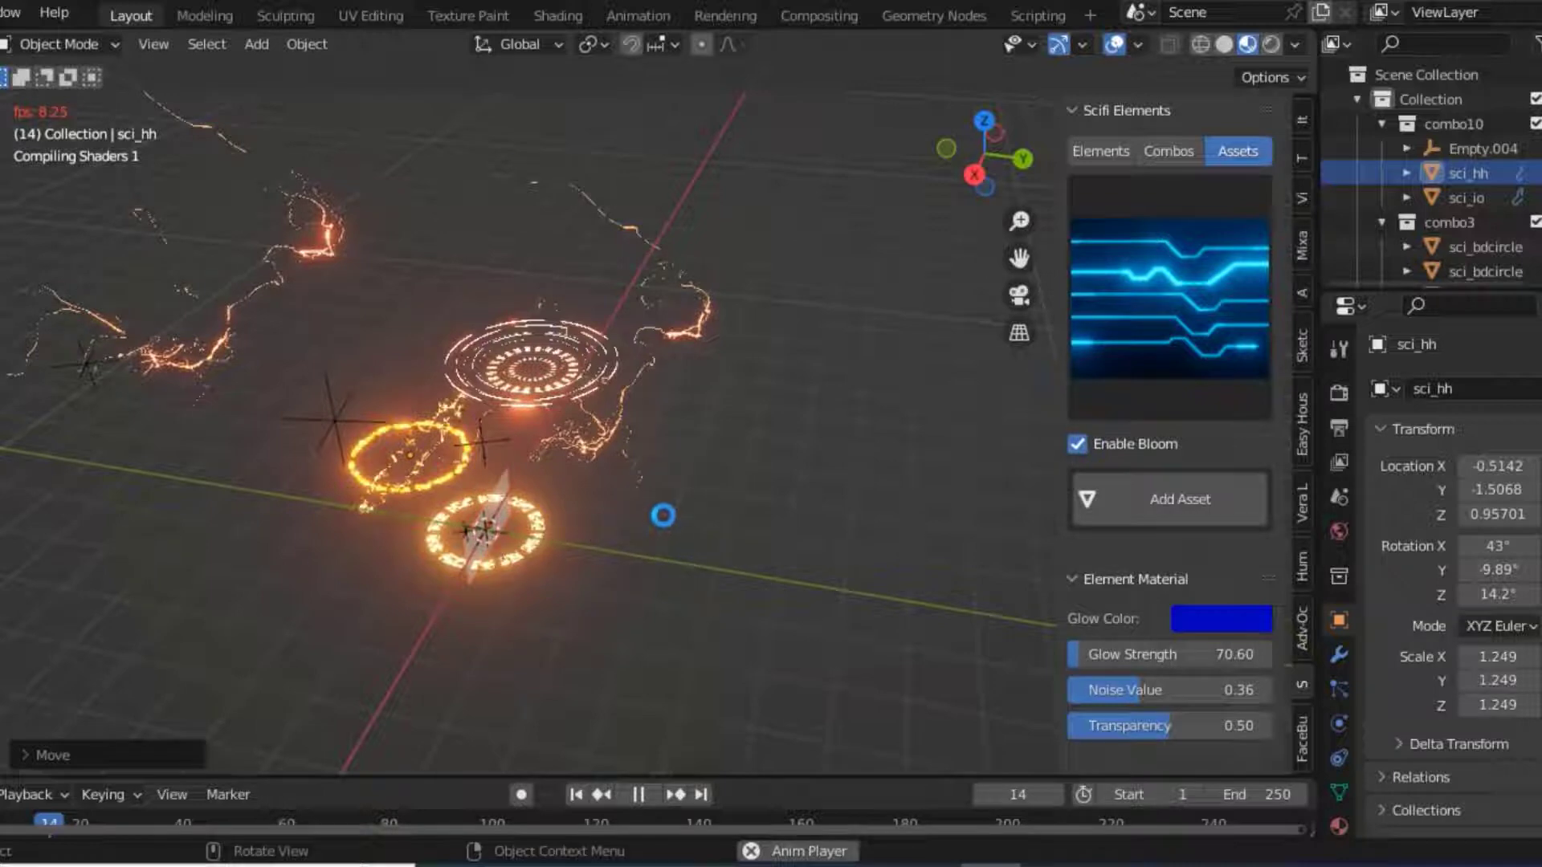
Move the circuit-lines panel right of the rings and tilt it steeply upright.
key("g")
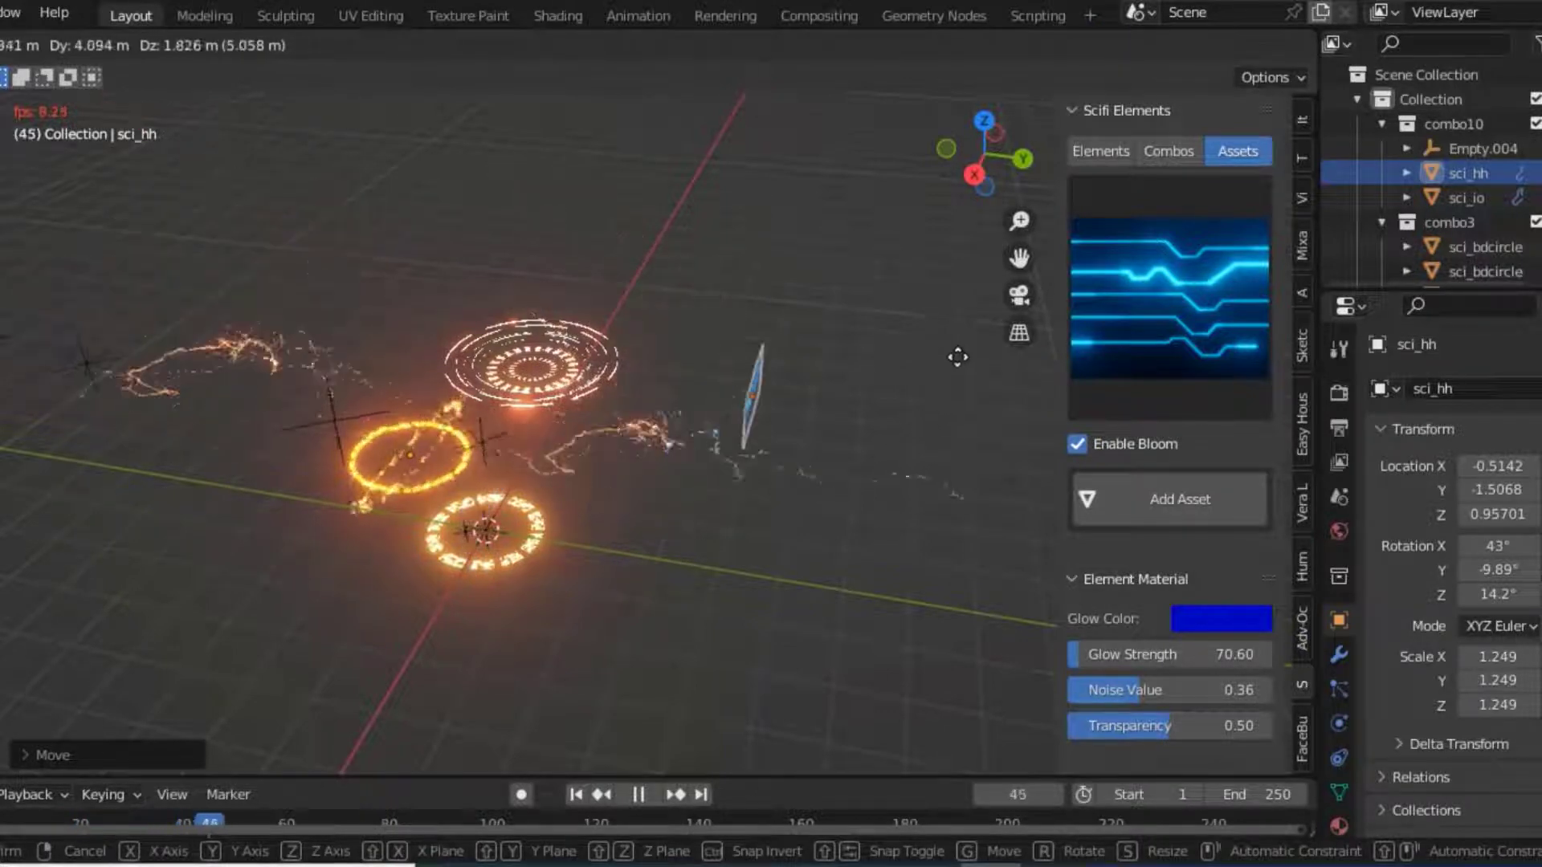
left_click(958, 348)
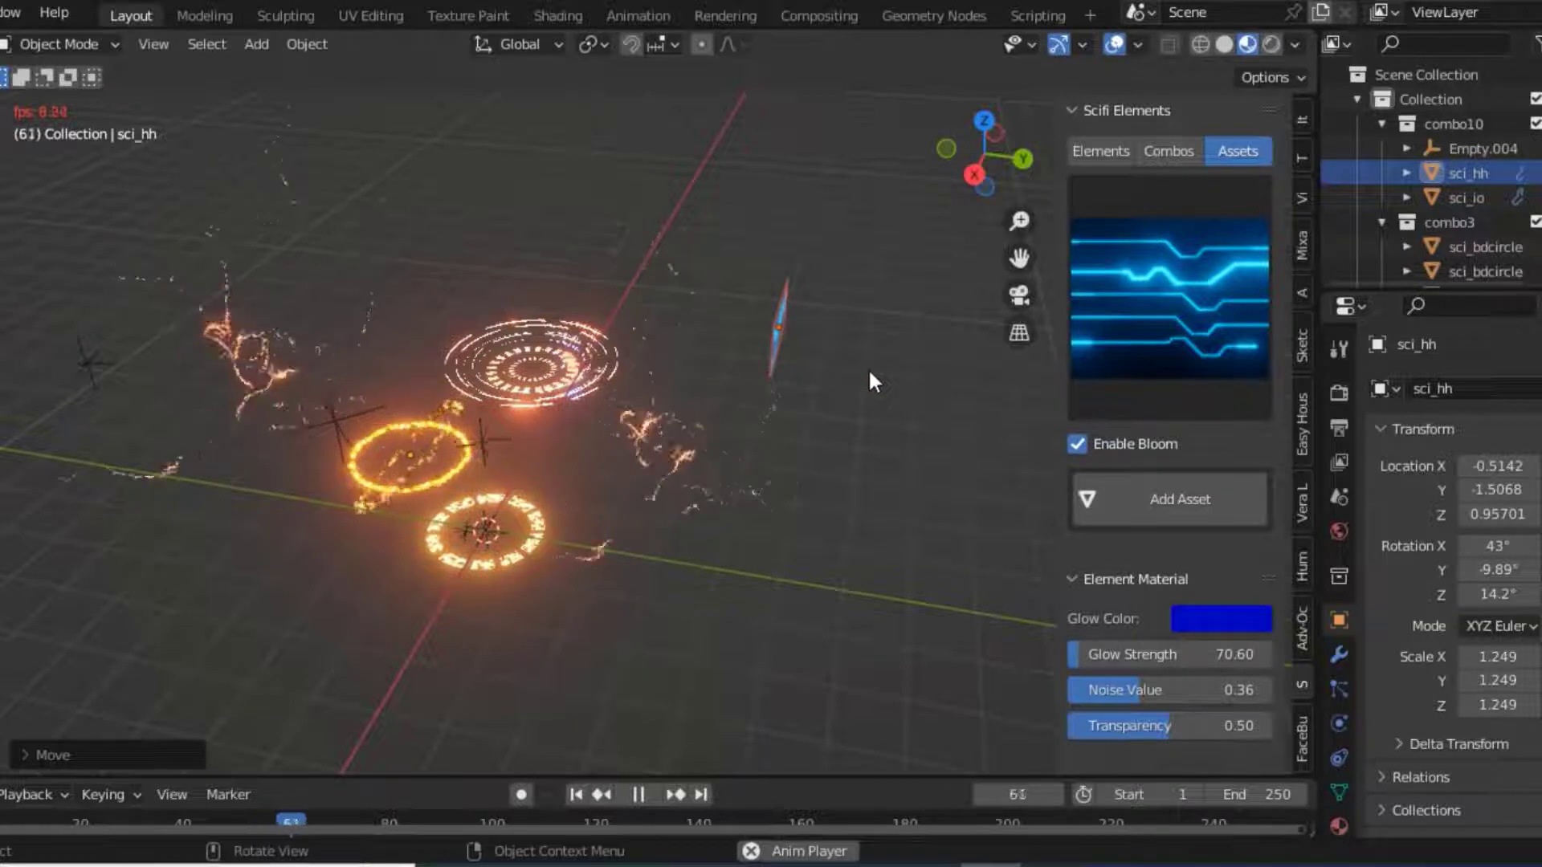
key("r")
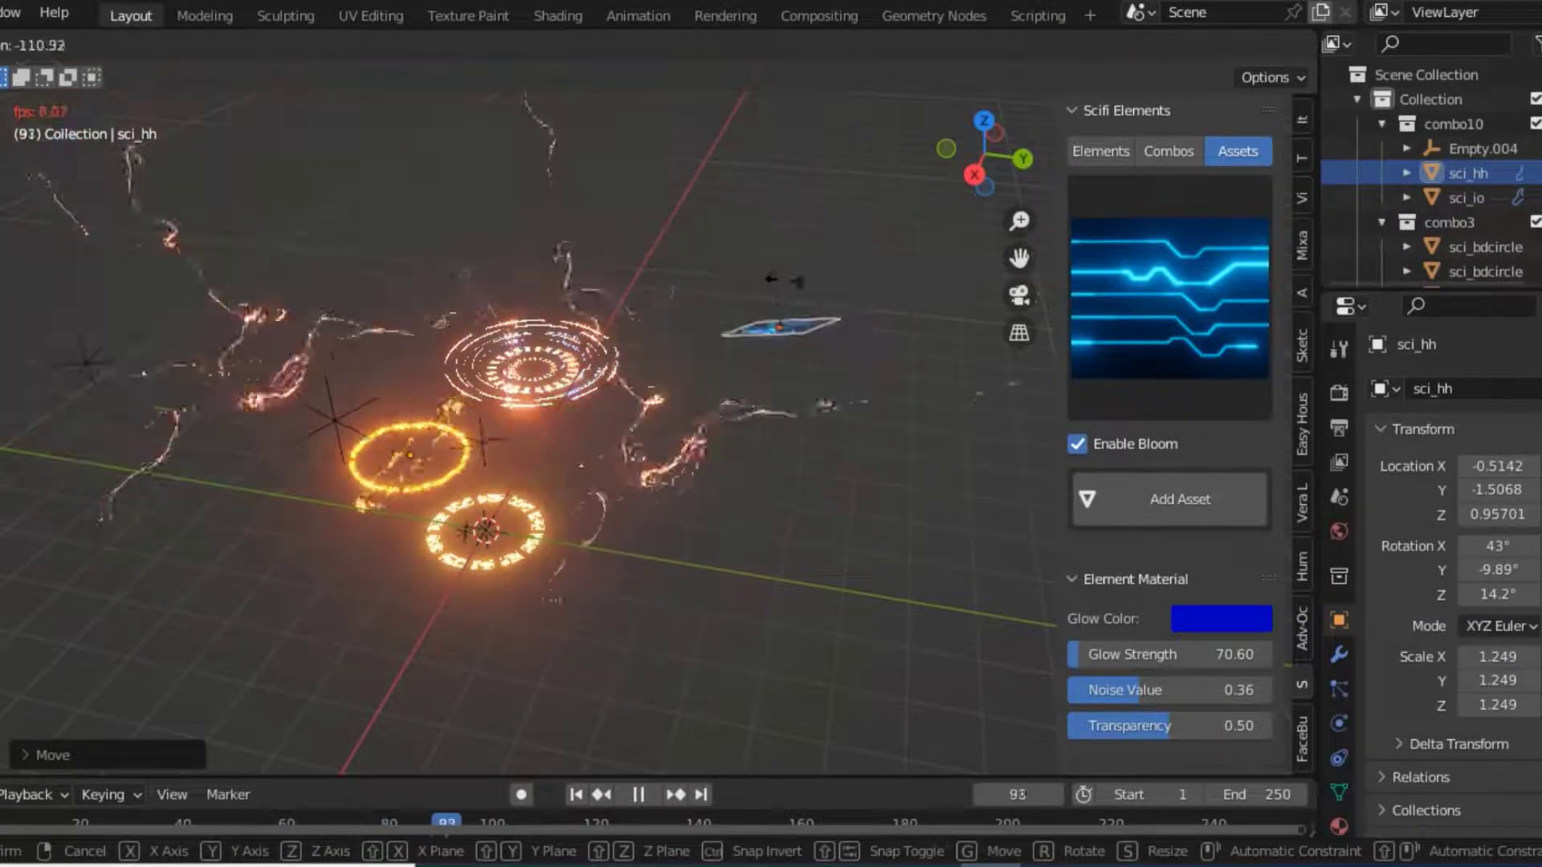
left_click(797, 360)
scroll(796, 363, "up", 5)
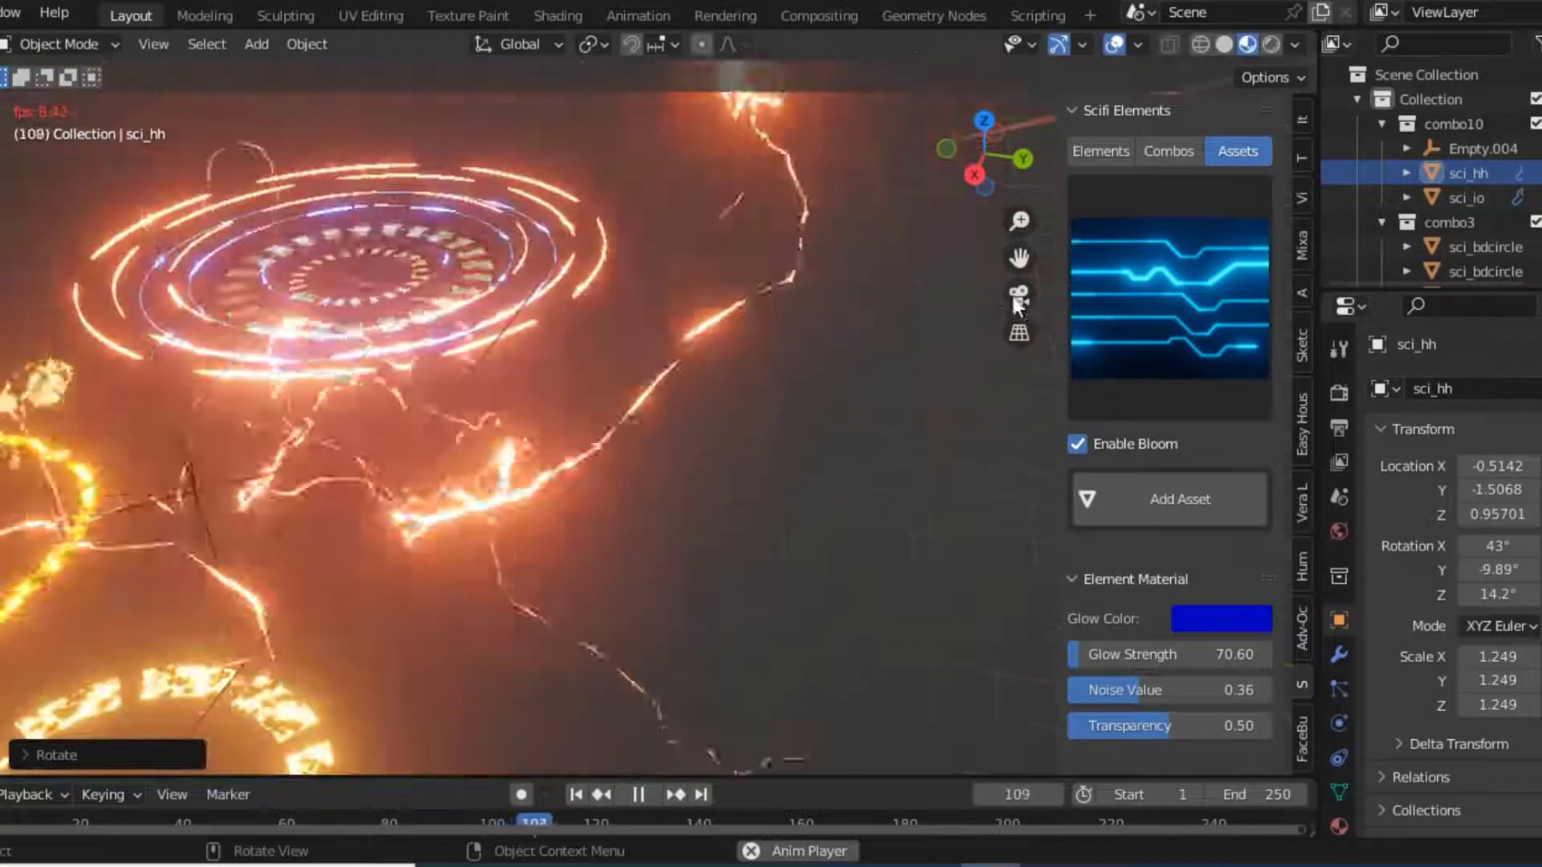
left_click_drag(1018, 257, 967, 414)
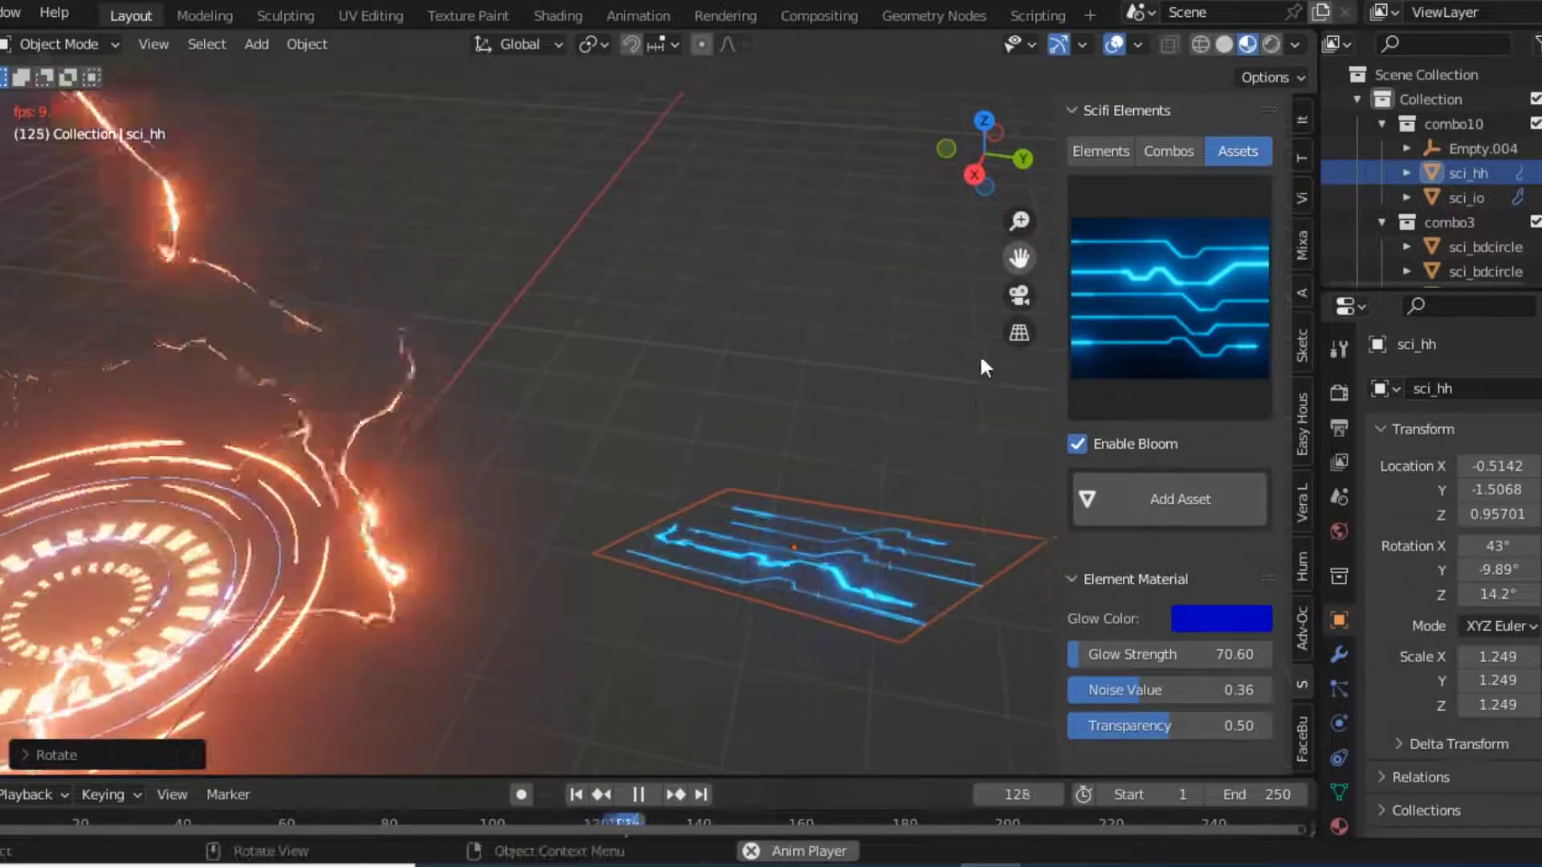
key("r")
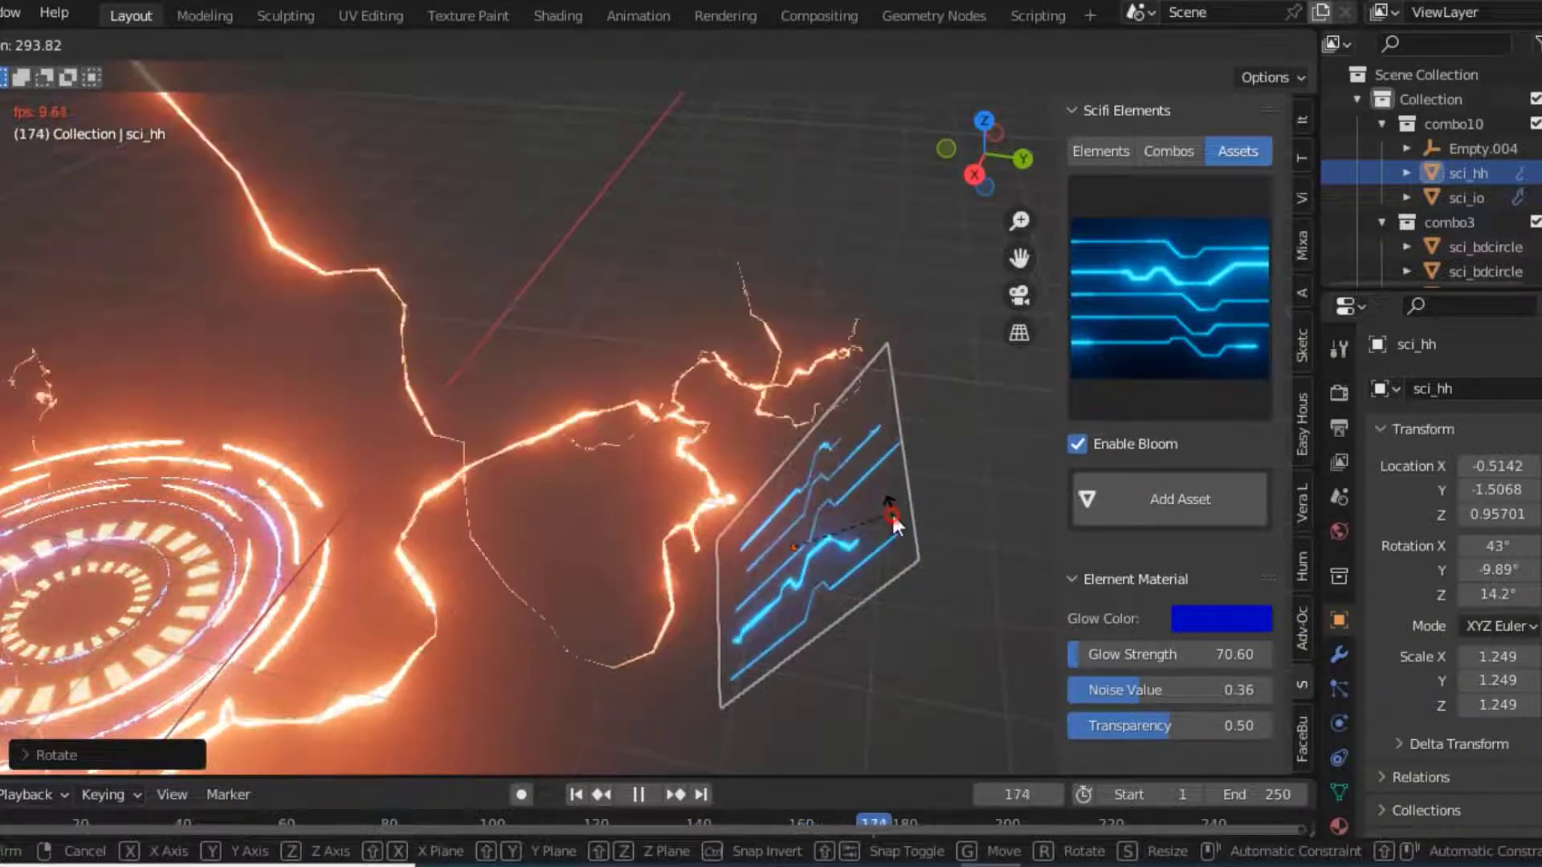
left_click(891, 510)
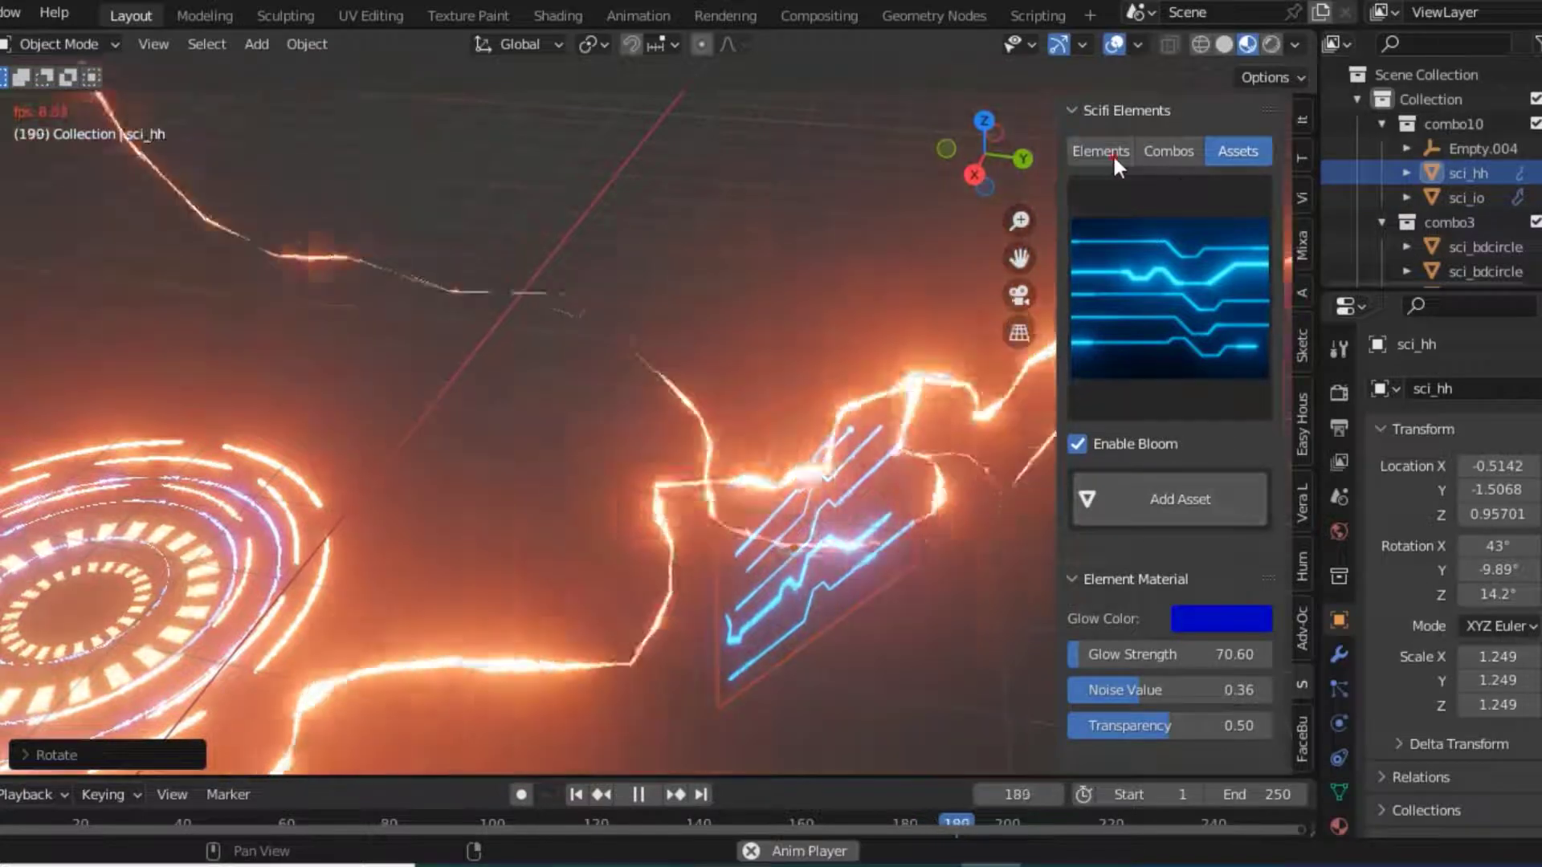
Browse the Scifi Elements libraries and choose the glowing dragon emblem asset.
left_click(1109, 152)
left_click(1172, 151)
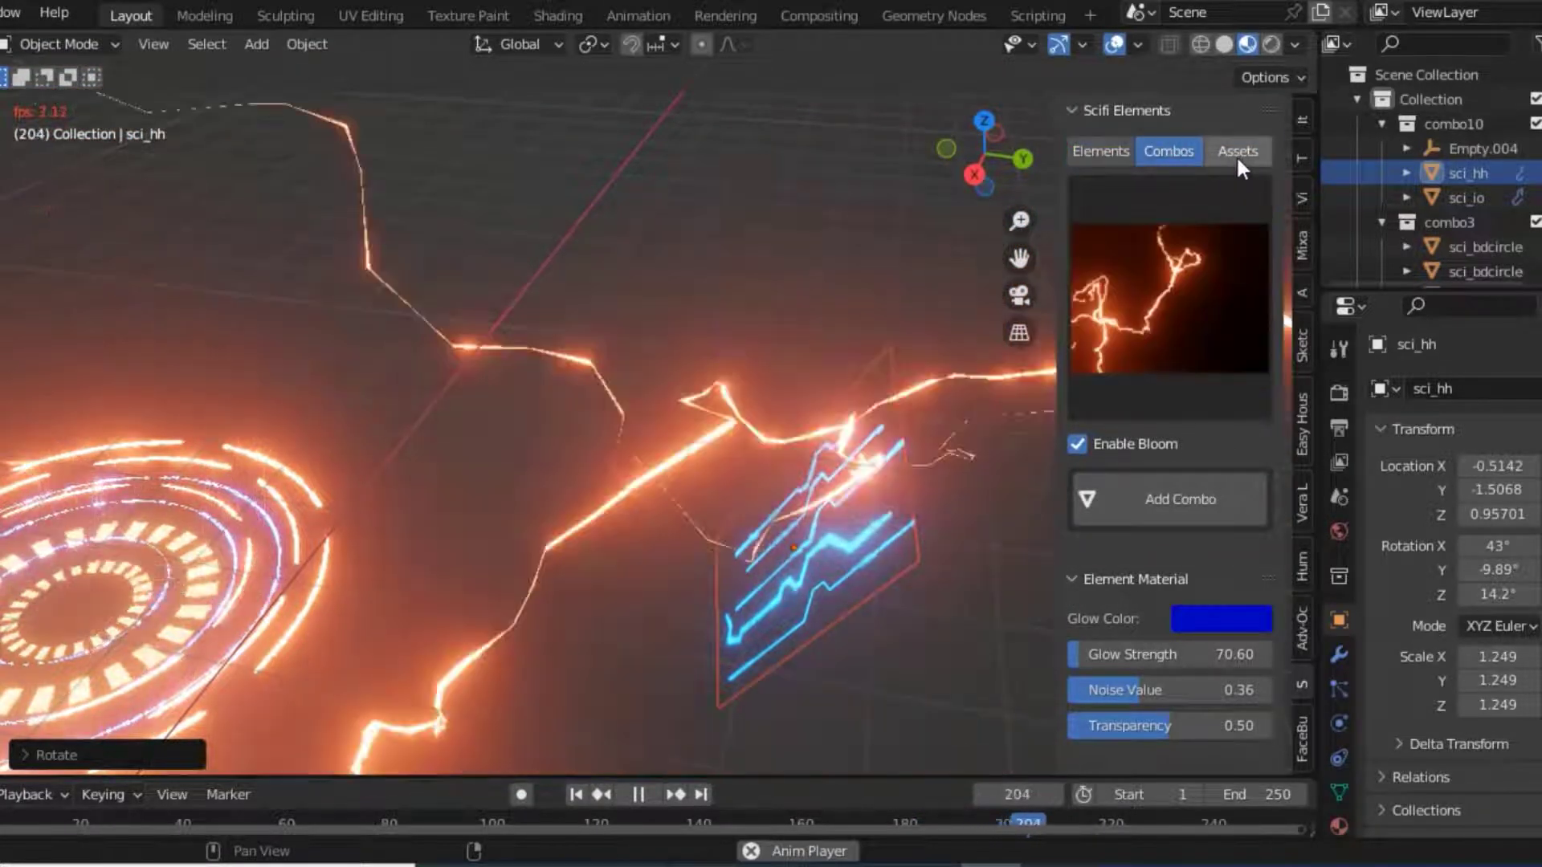
left_click(1236, 153)
left_click(1156, 152)
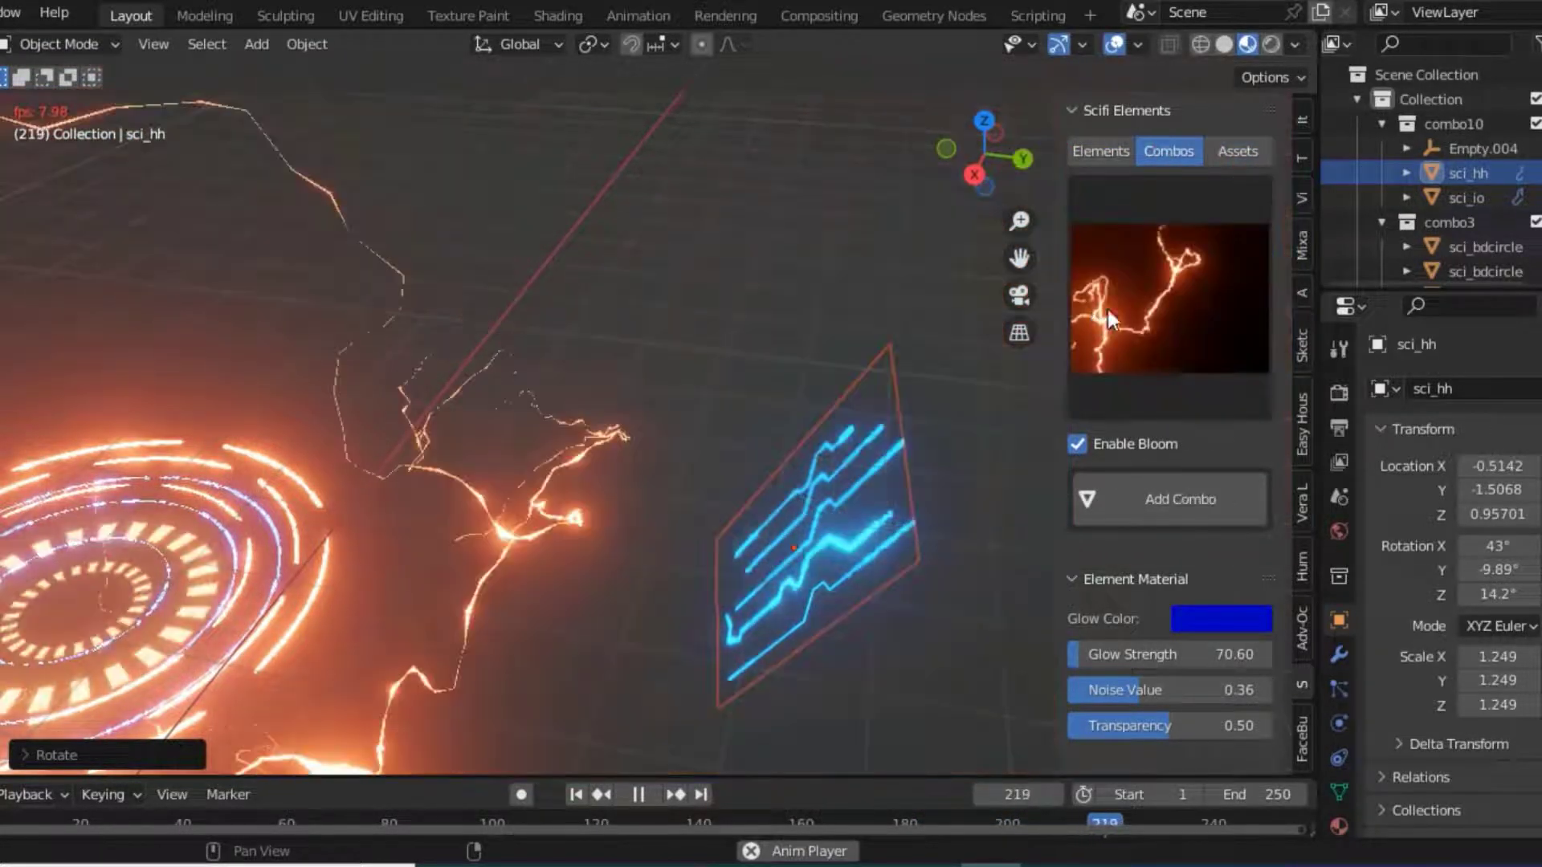
left_click(1093, 321)
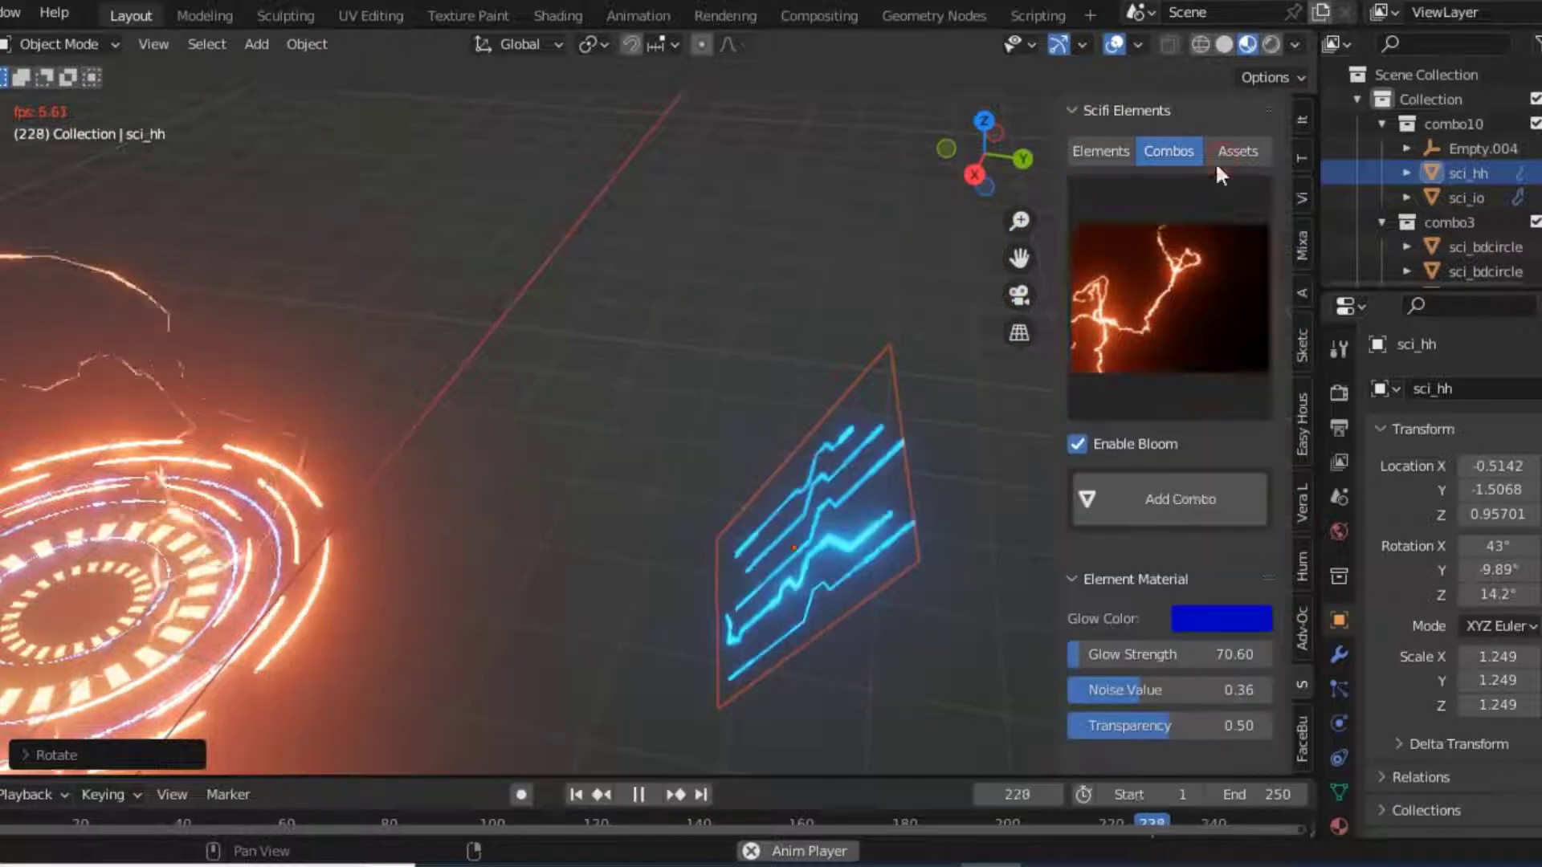
left_click(1236, 150)
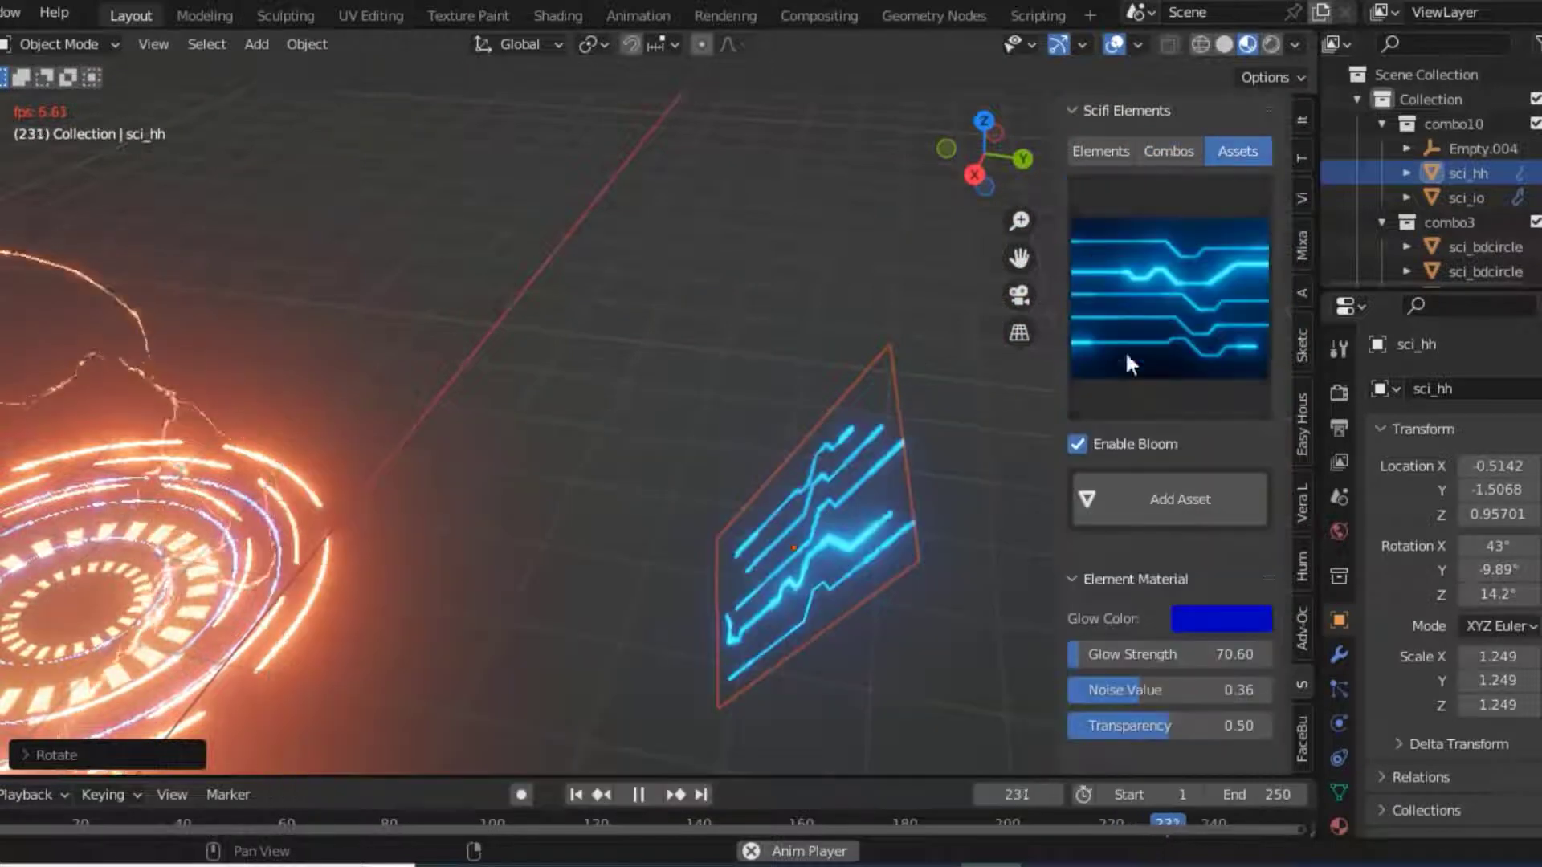
left_click(1131, 343)
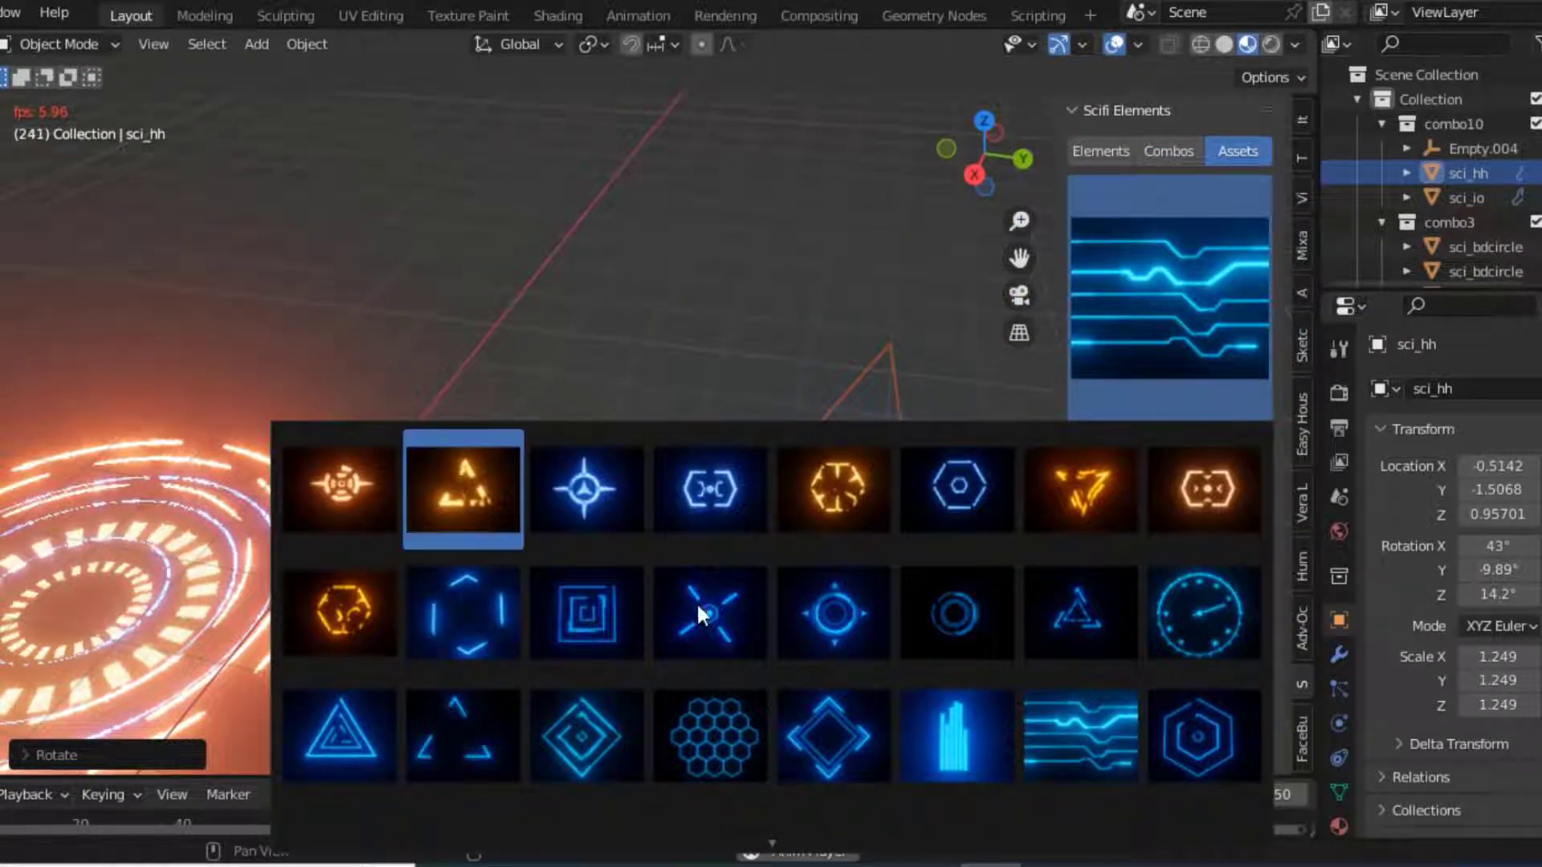
scroll(697, 608, "down", 3)
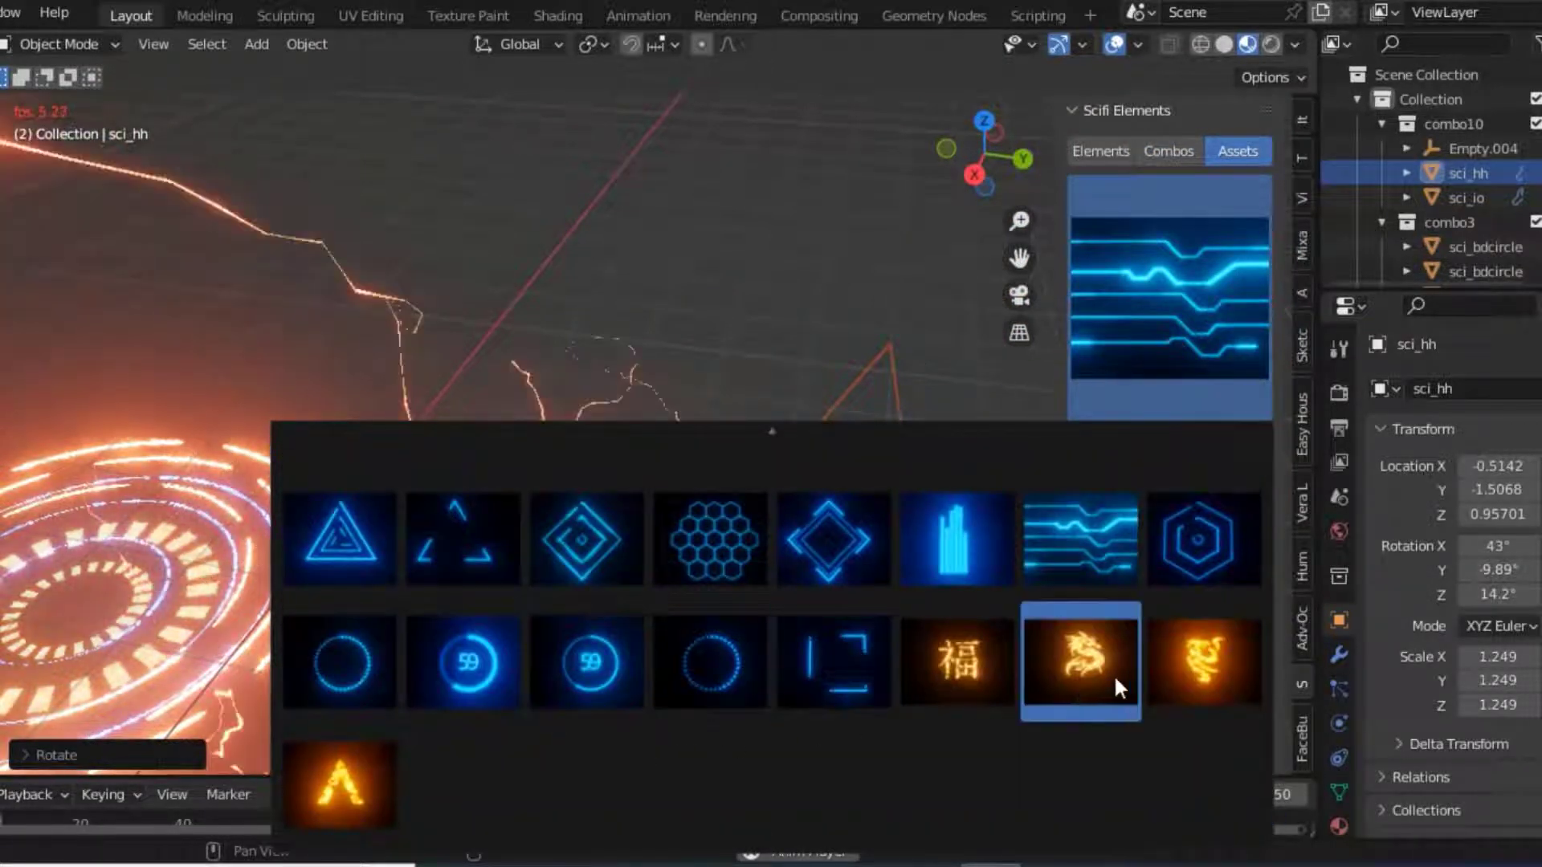
left_click(1085, 676)
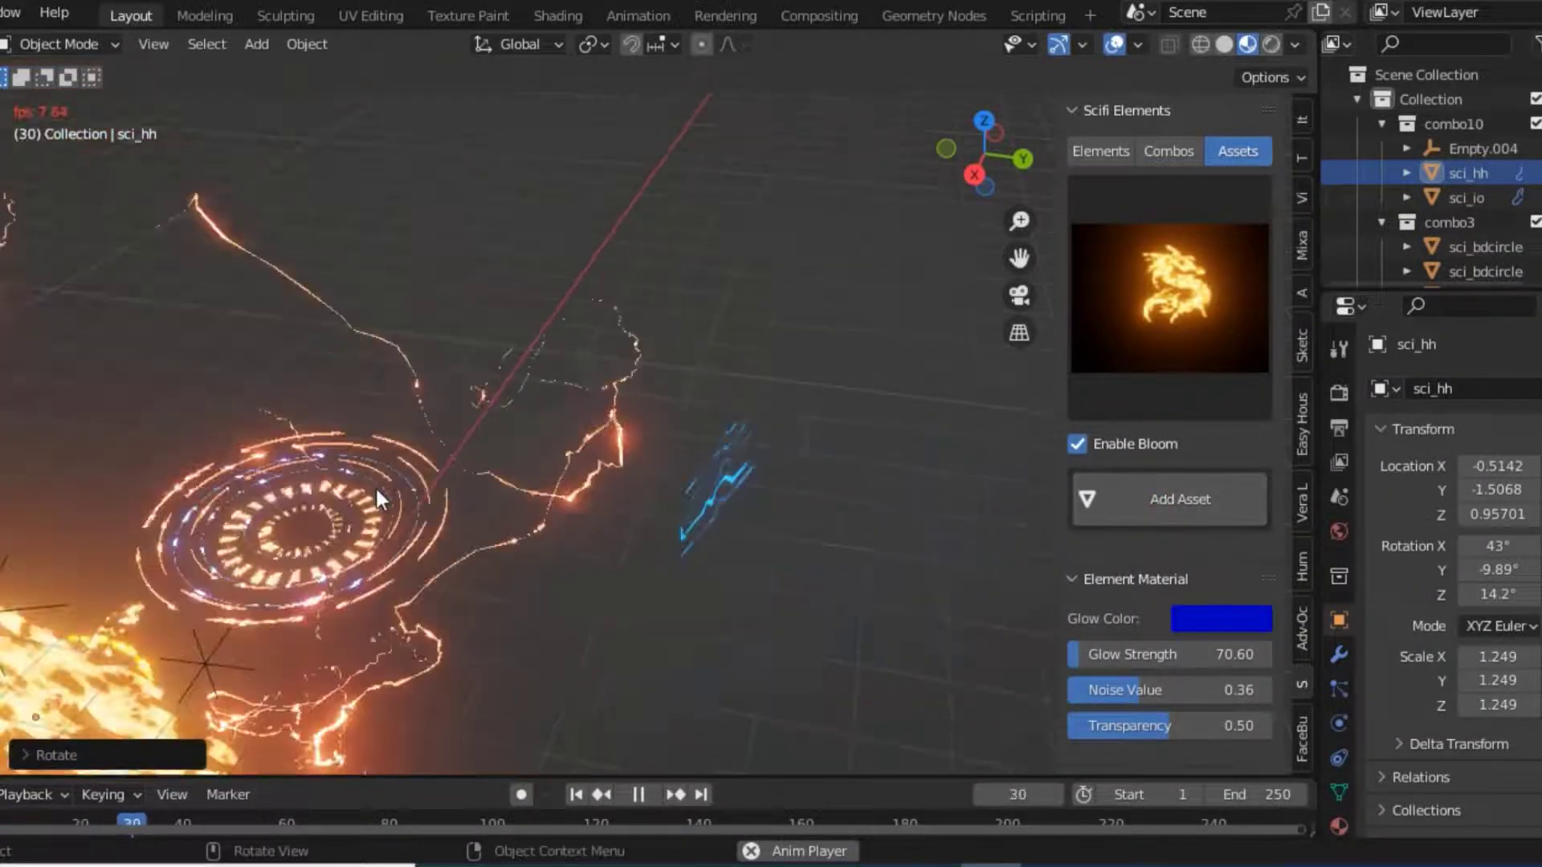
Rotate the dragon emblem upright and place it above the glowing rings.
key("r")
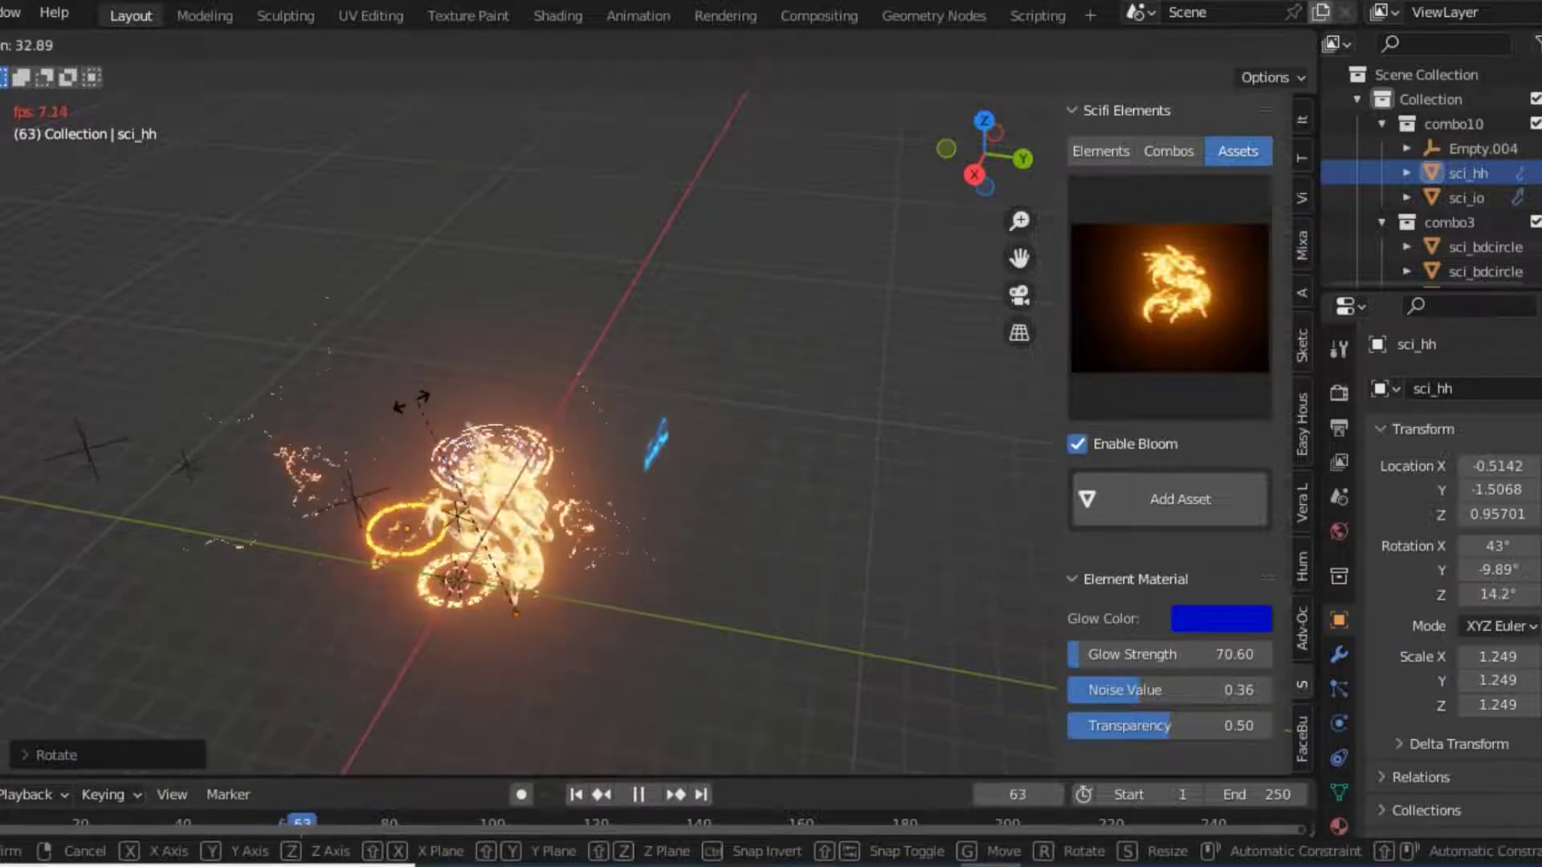
key("g")
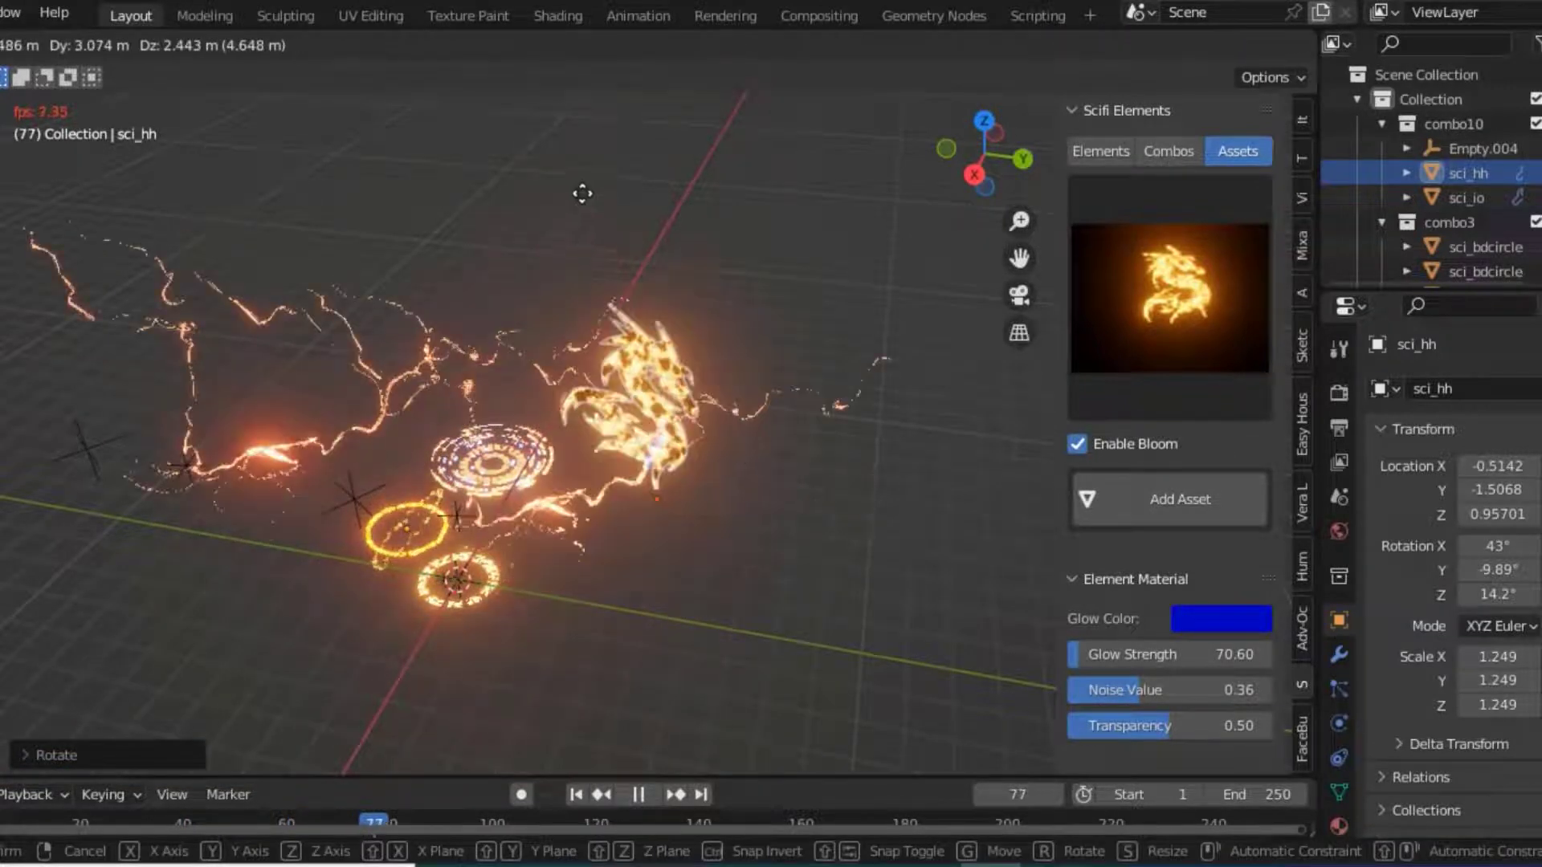
left_click(379, 93)
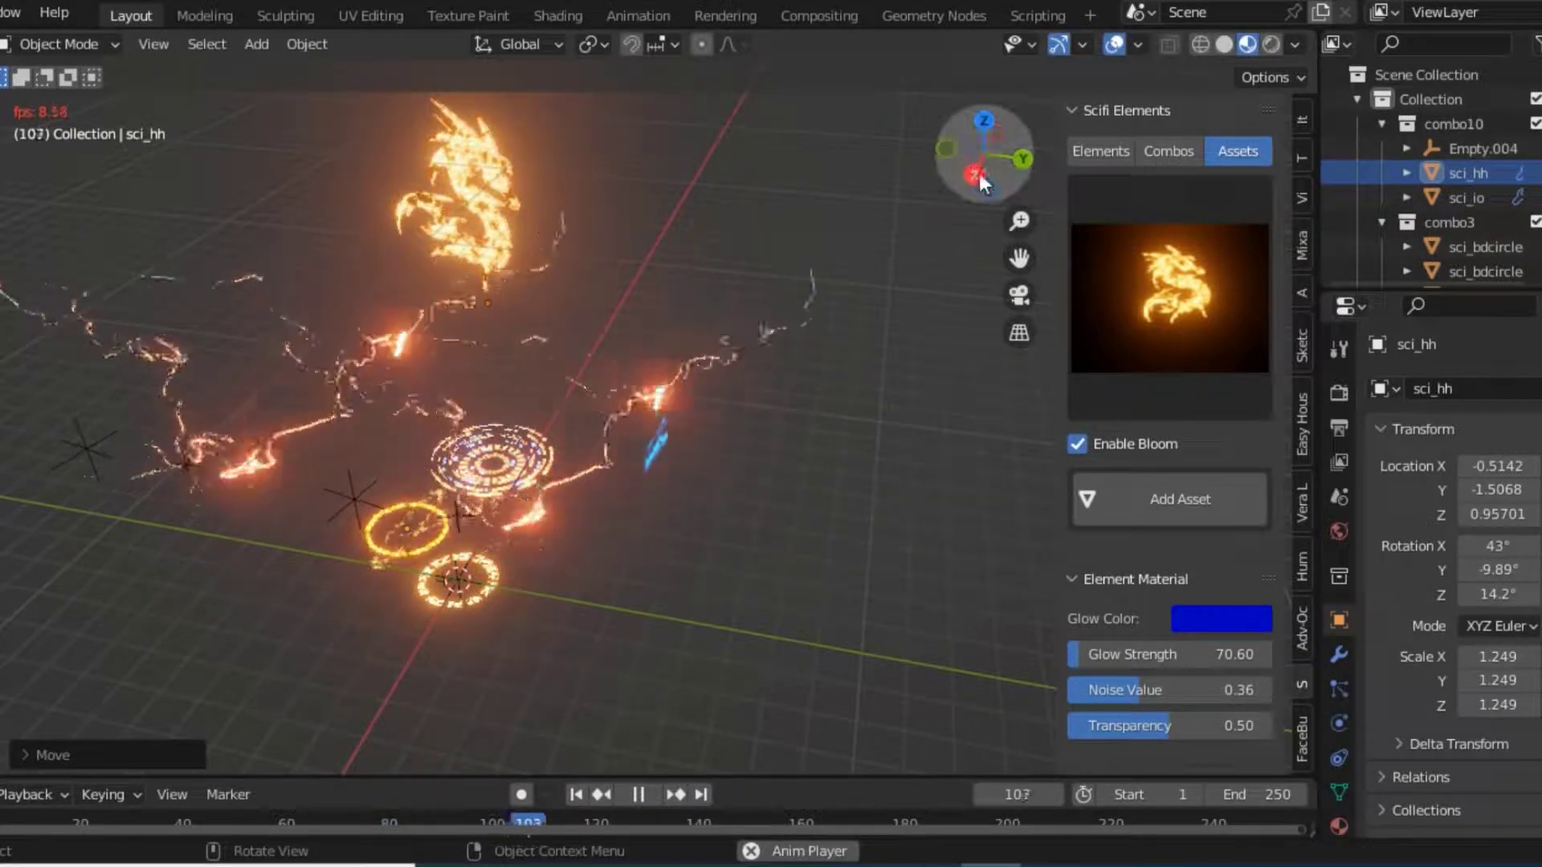
left_click_drag(982, 183, 861, 252)
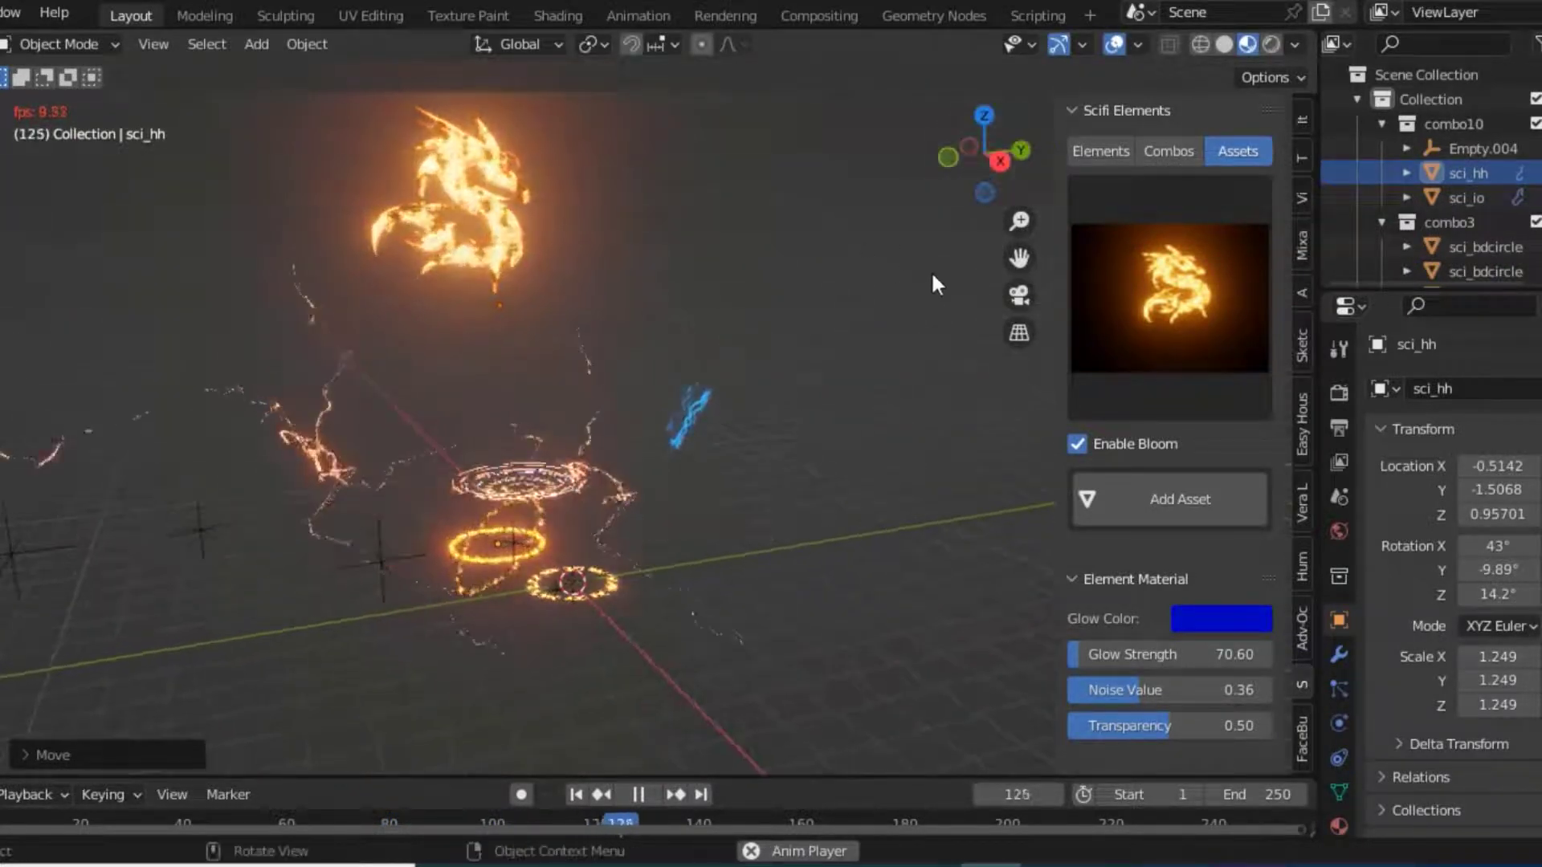
left_click_drag(1020, 257, 935, 342)
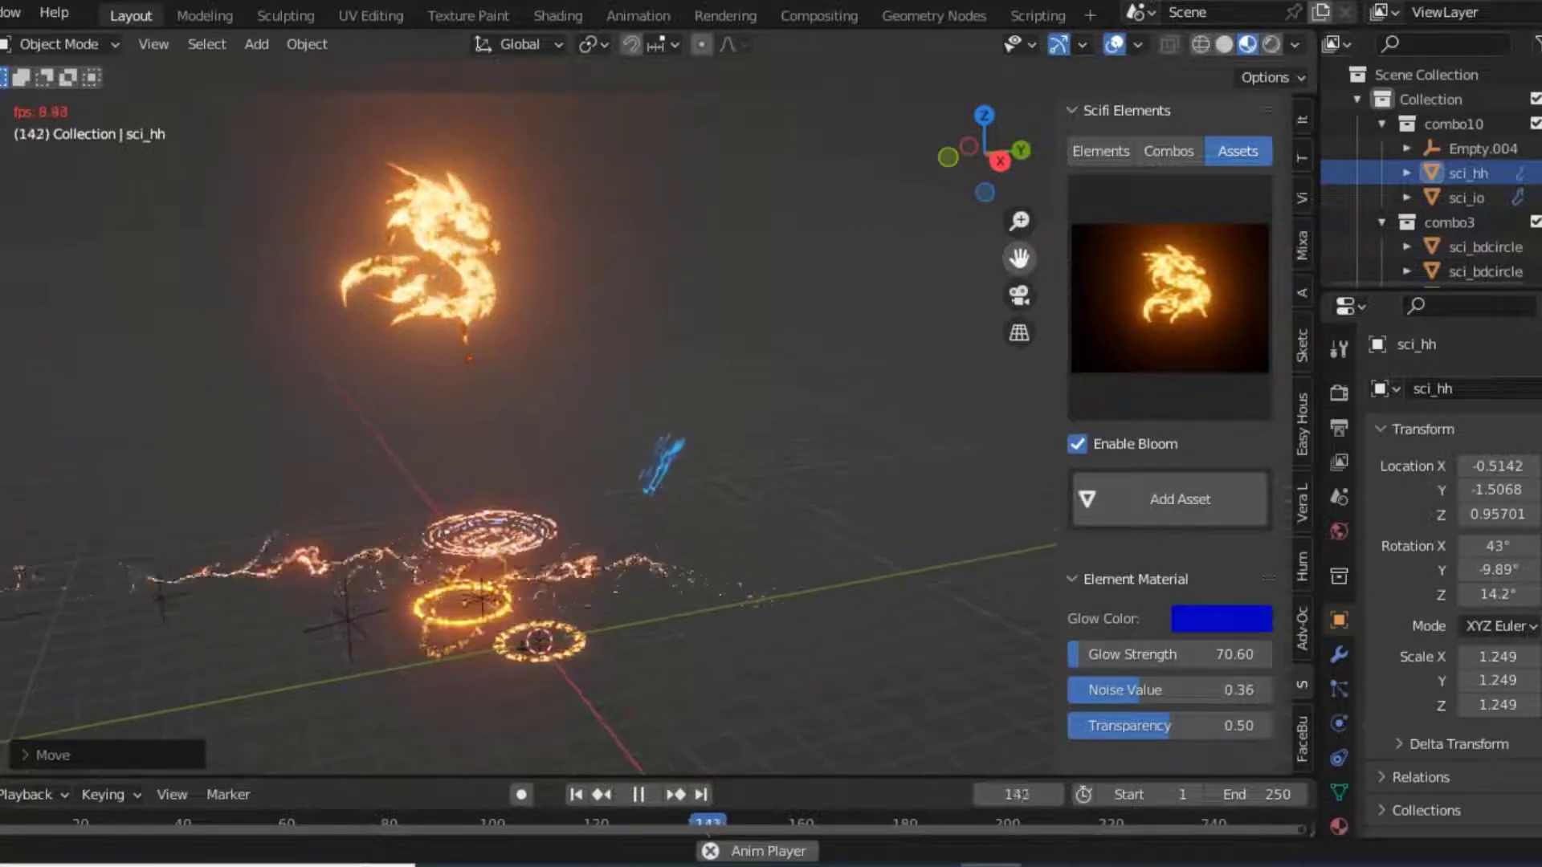
left_click(1104, 388)
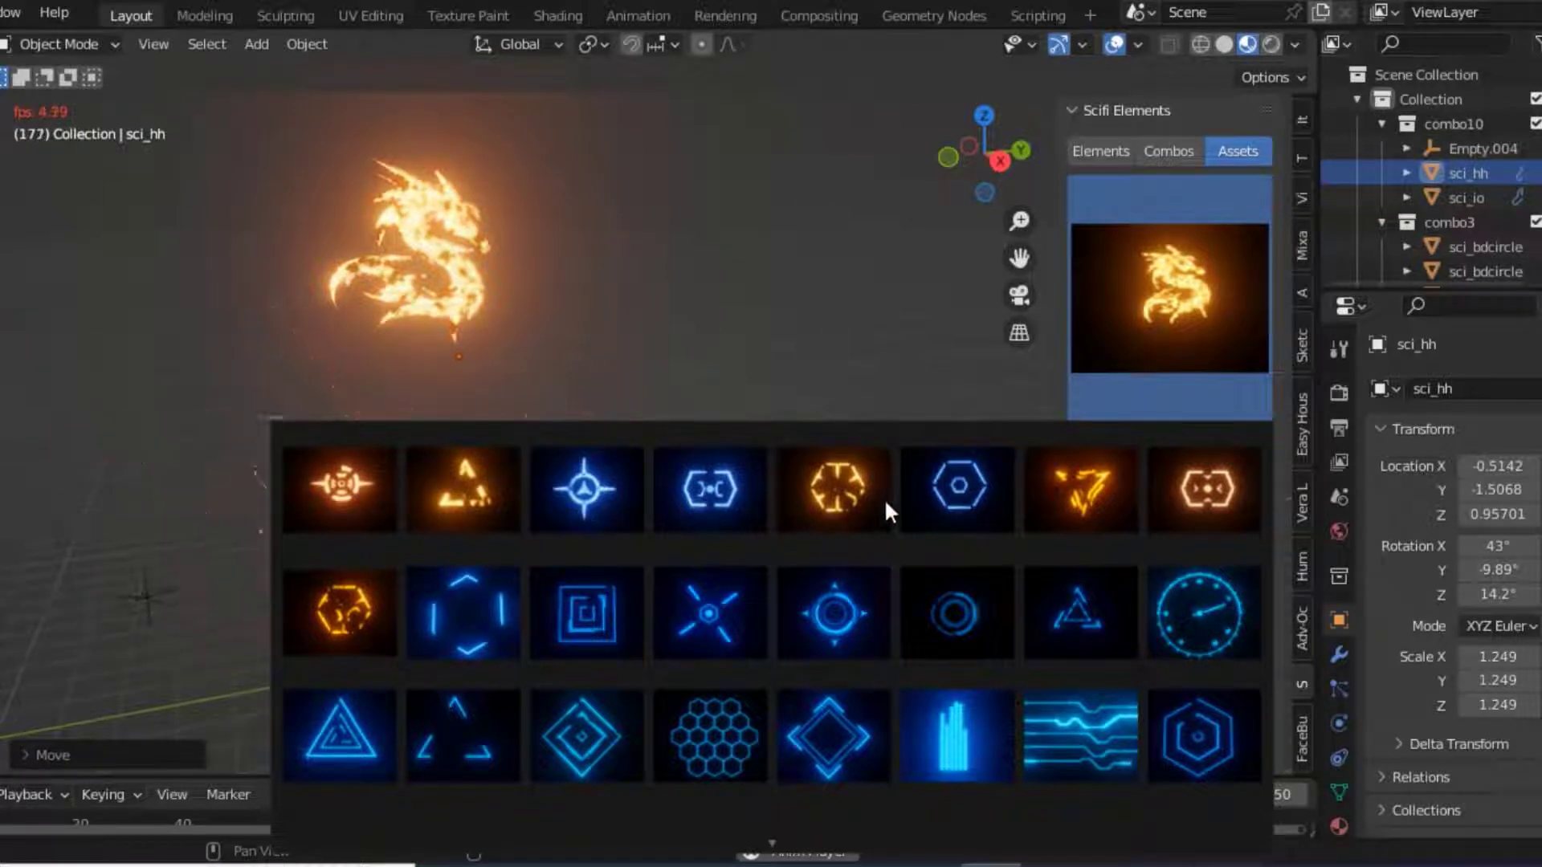
Add the orange hexagon emblem right of the dragon and rotate it about Z.
left_click(844, 499)
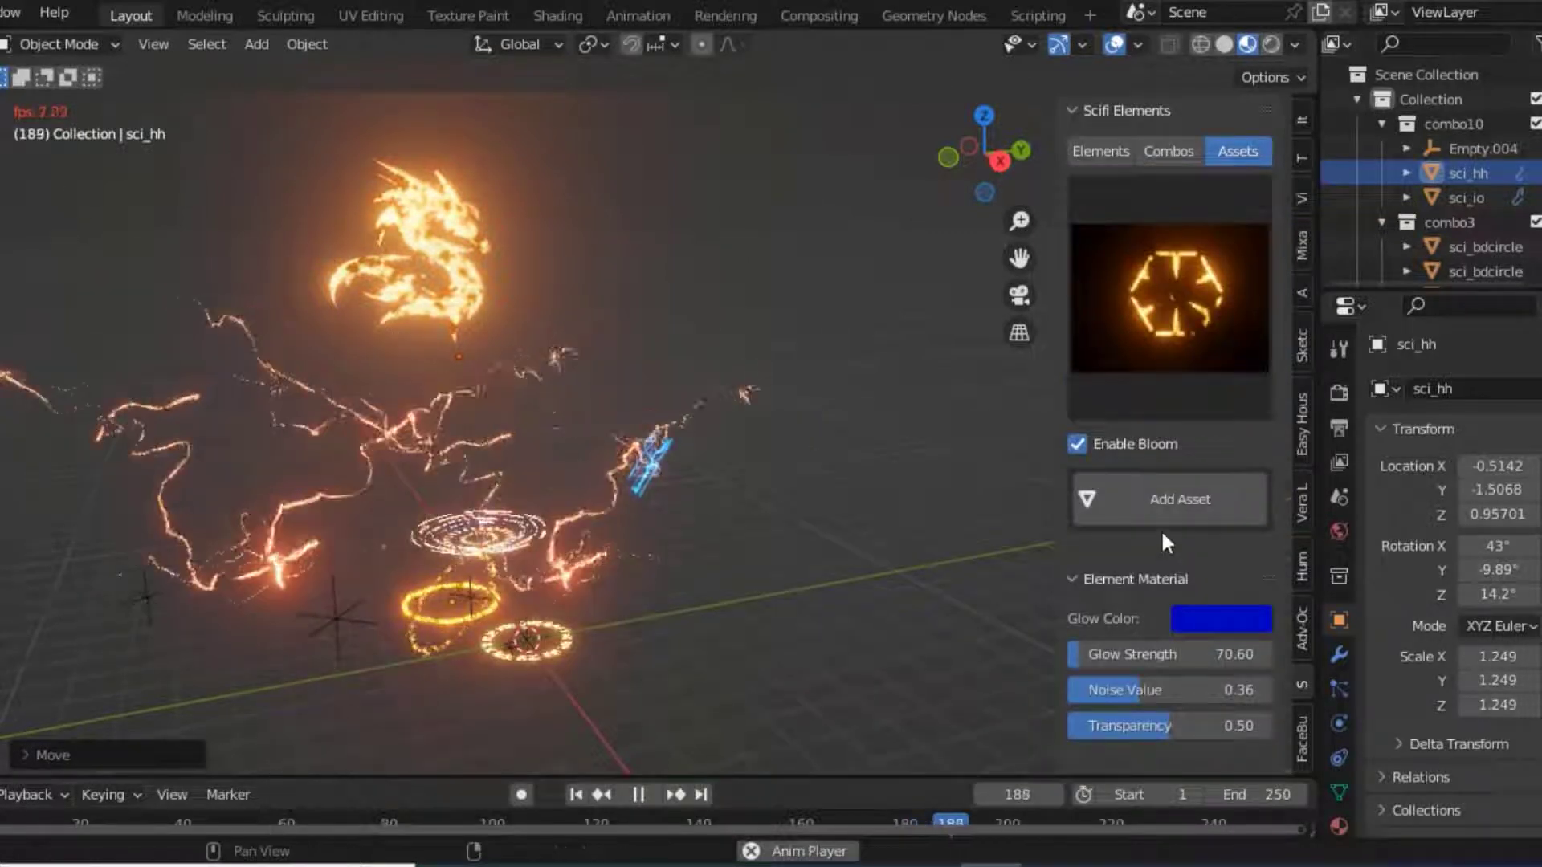
left_click(1146, 508)
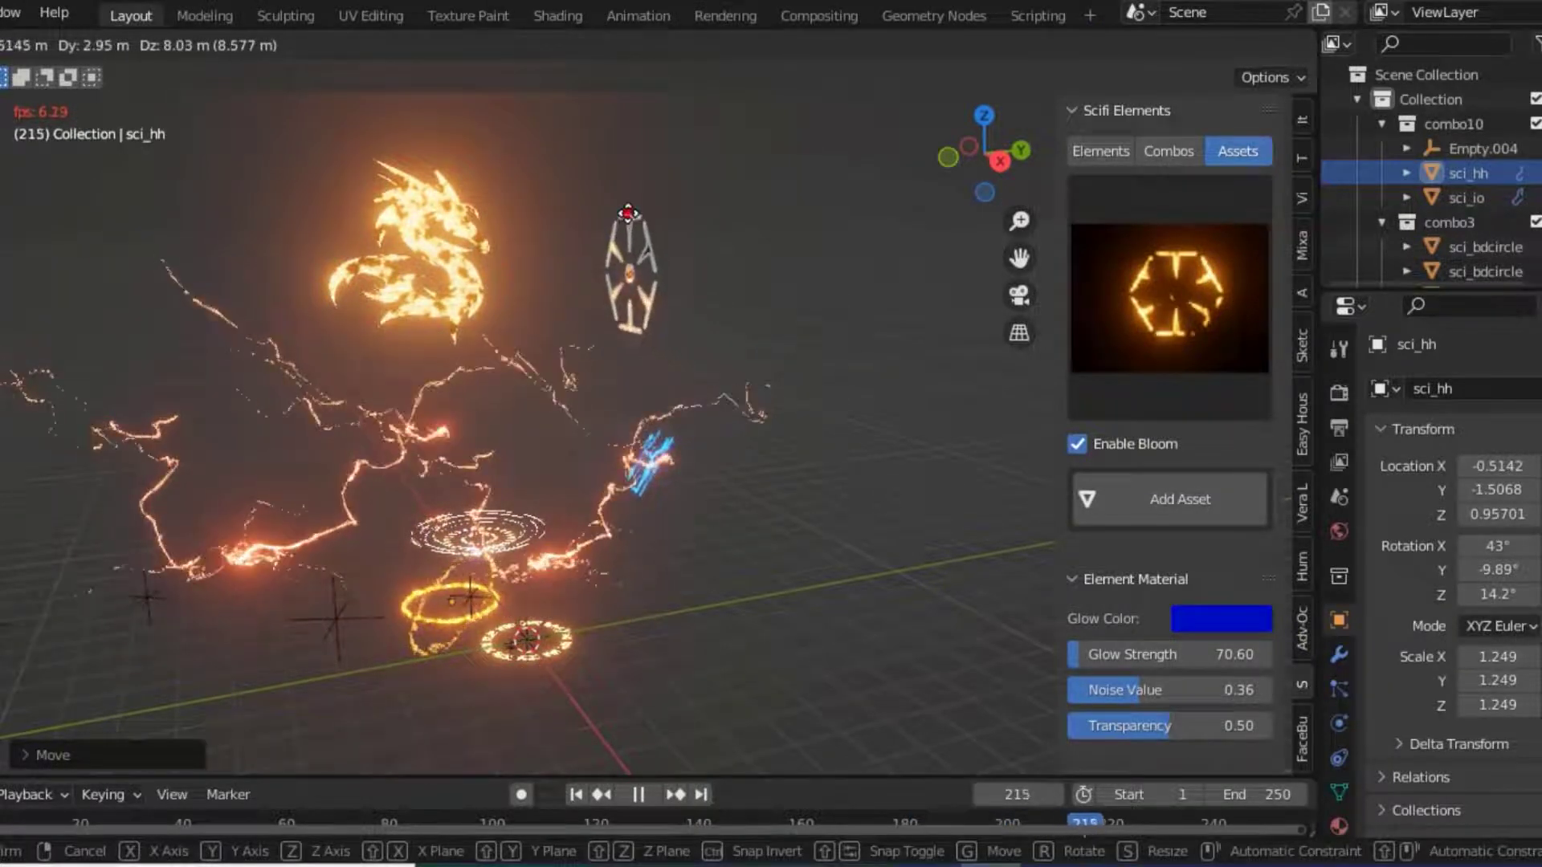
left_click(629, 226)
key("r")
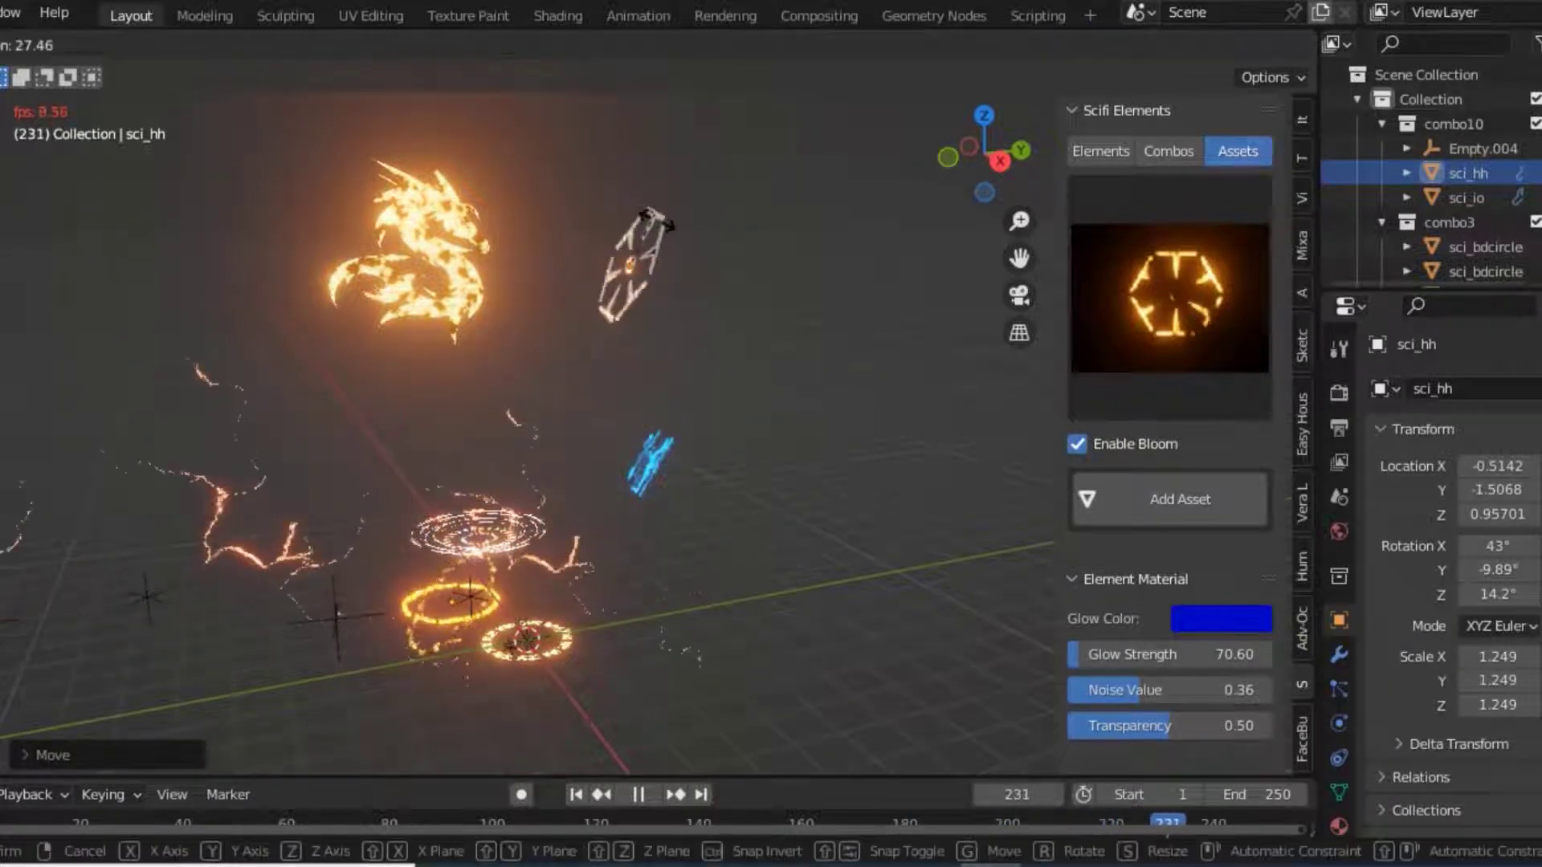
key("z")
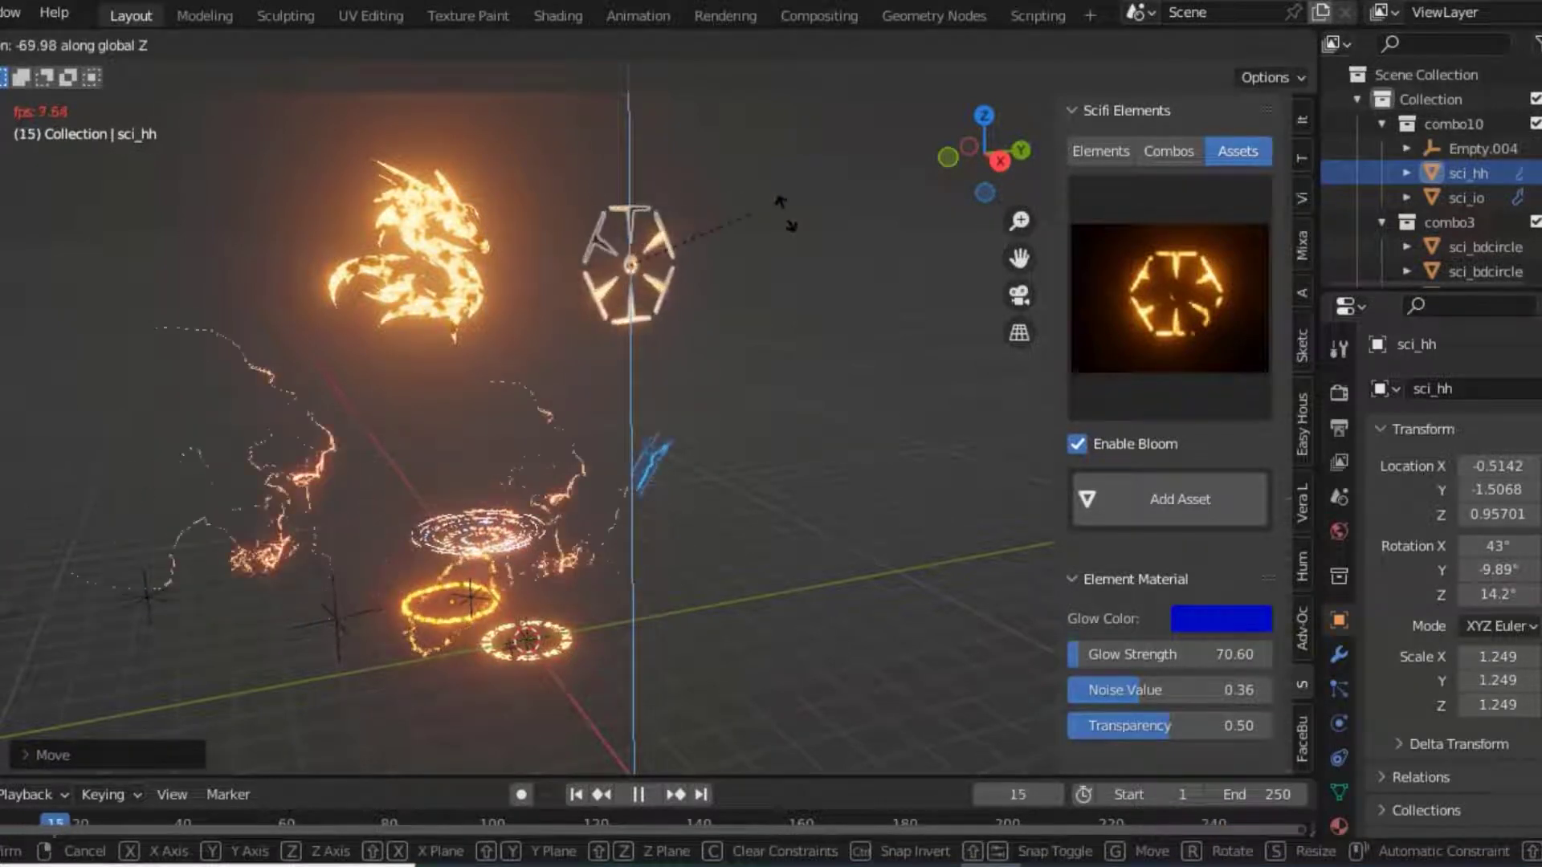
Confirm the hexagon's rotation and apply the rotation animation to it.
key("Return")
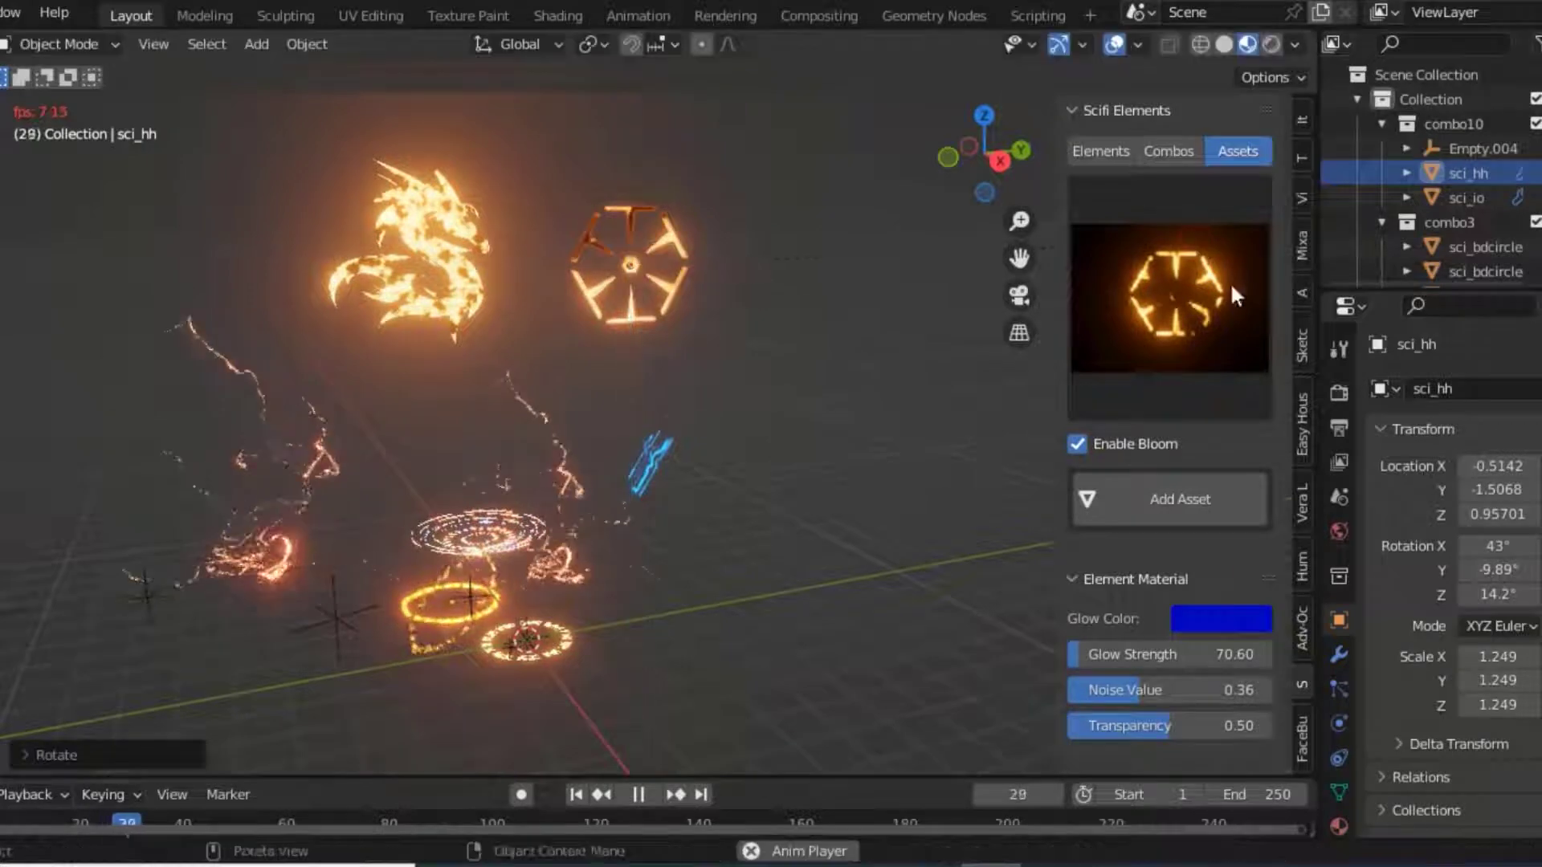
scroll(1153, 689, "down", 3)
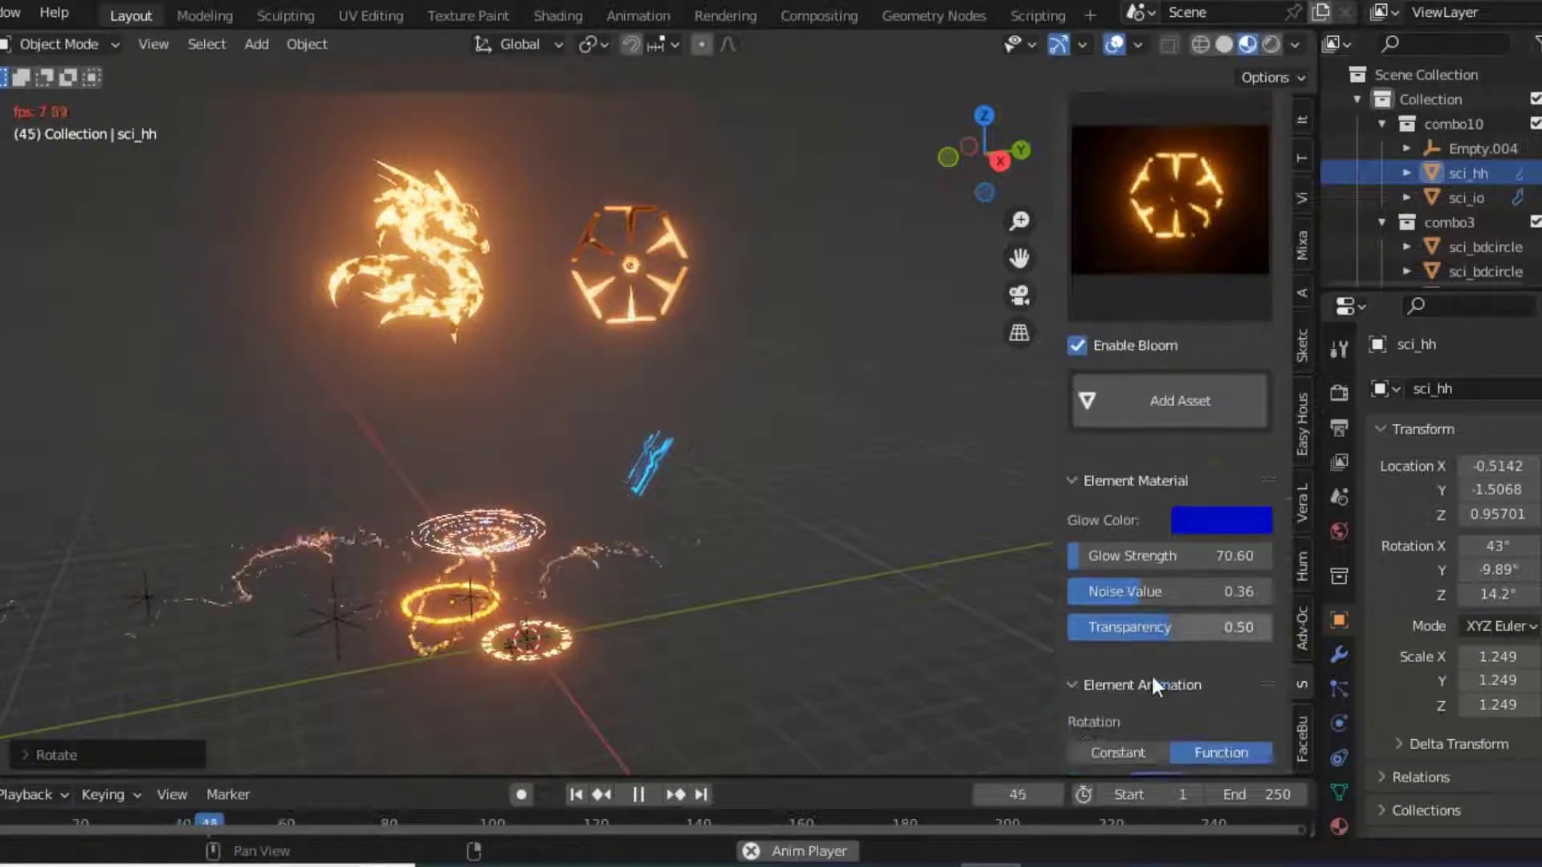
scroll(1151, 678, "down", 3)
scroll(1170, 703, "down", 2)
scroll(1167, 684, "down", 3)
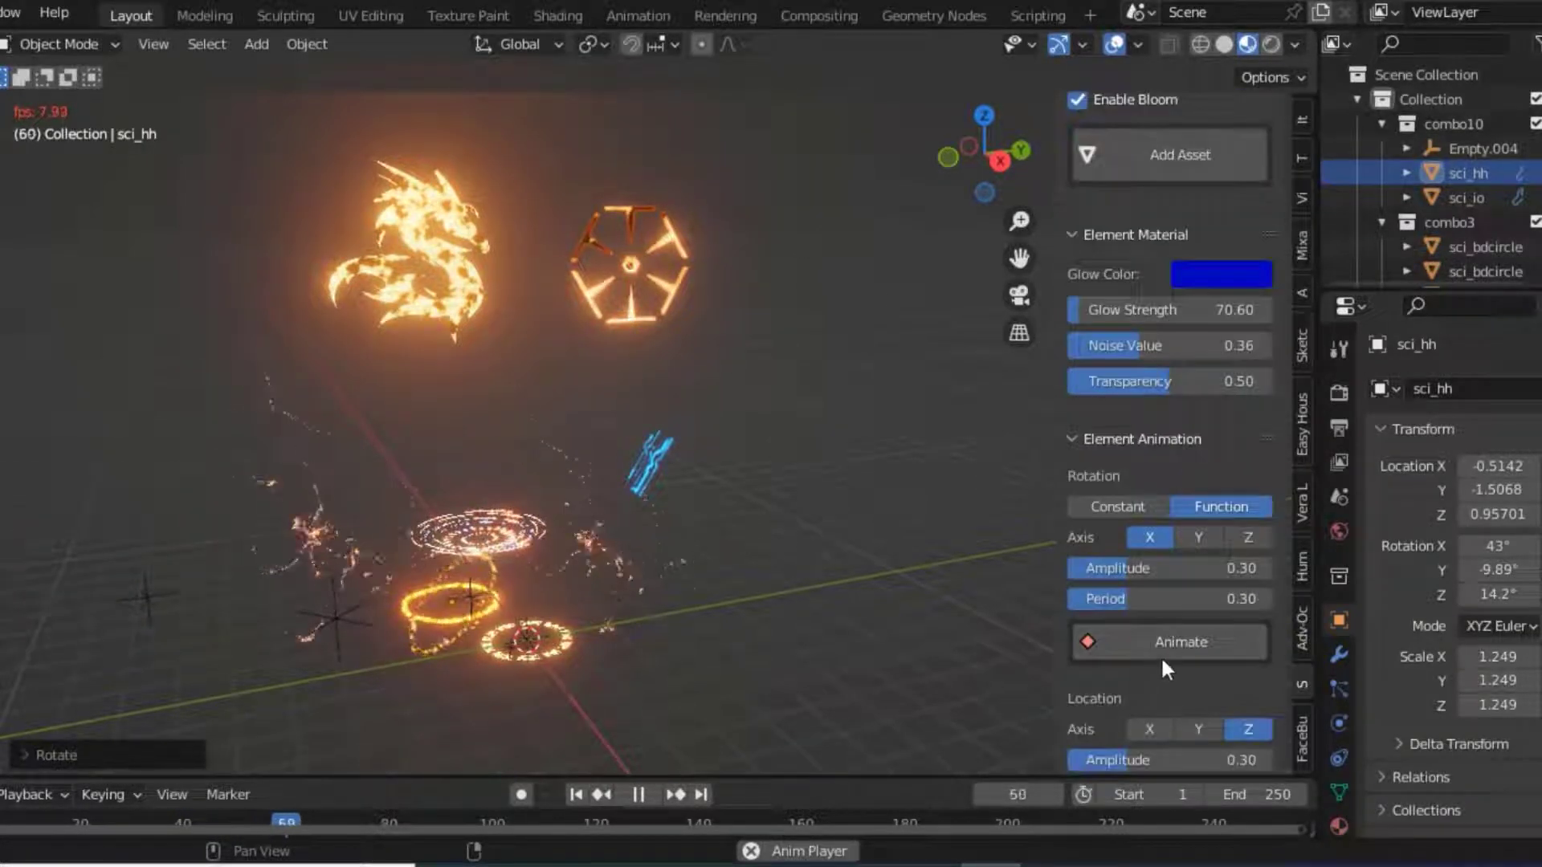
left_click(1169, 644)
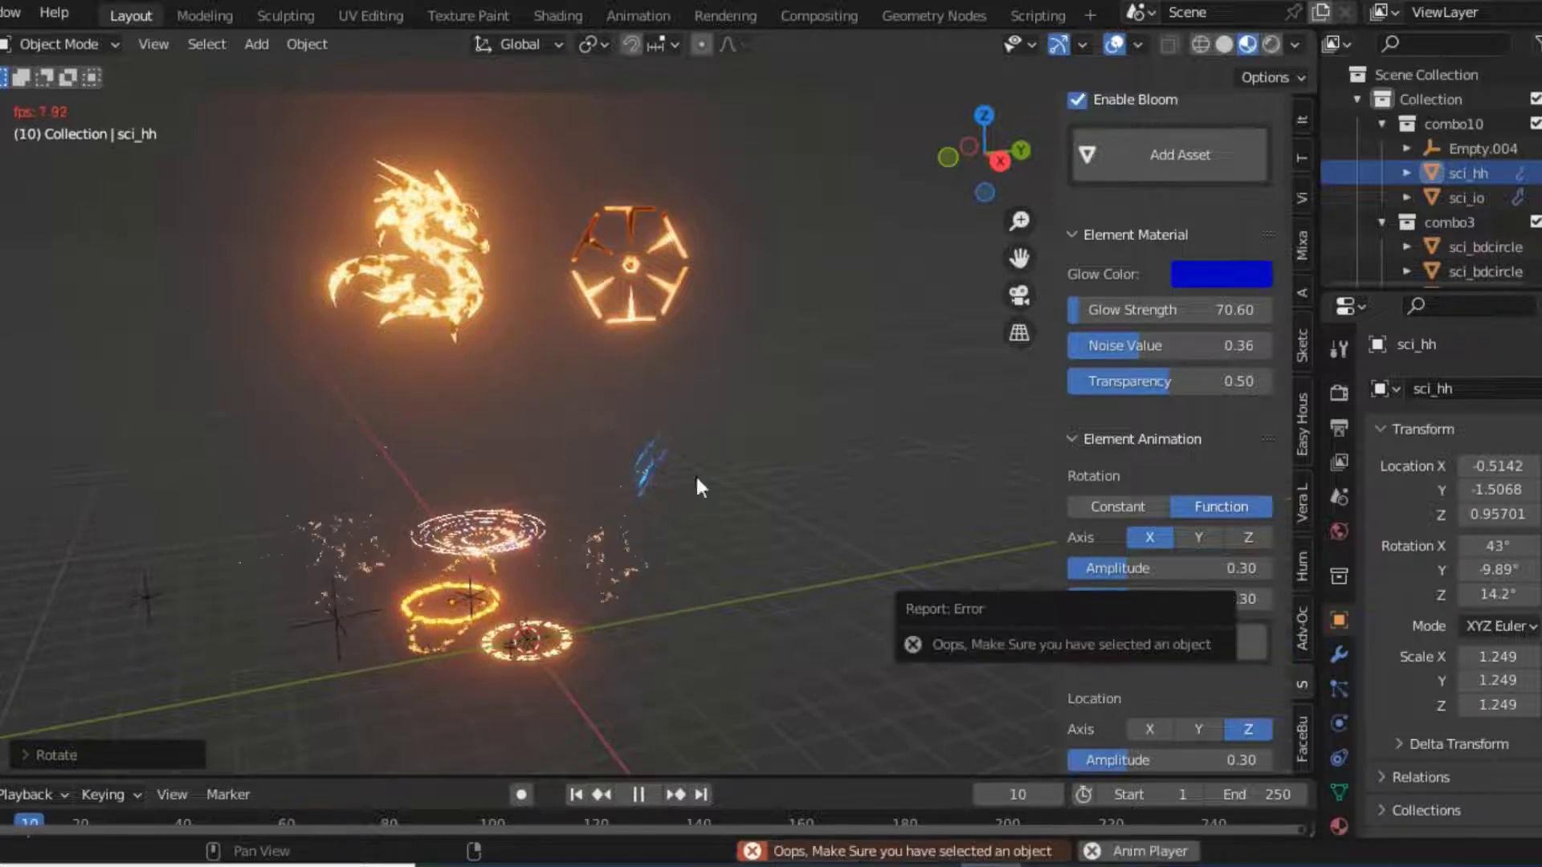
left_click(623, 244)
left_click(1125, 633)
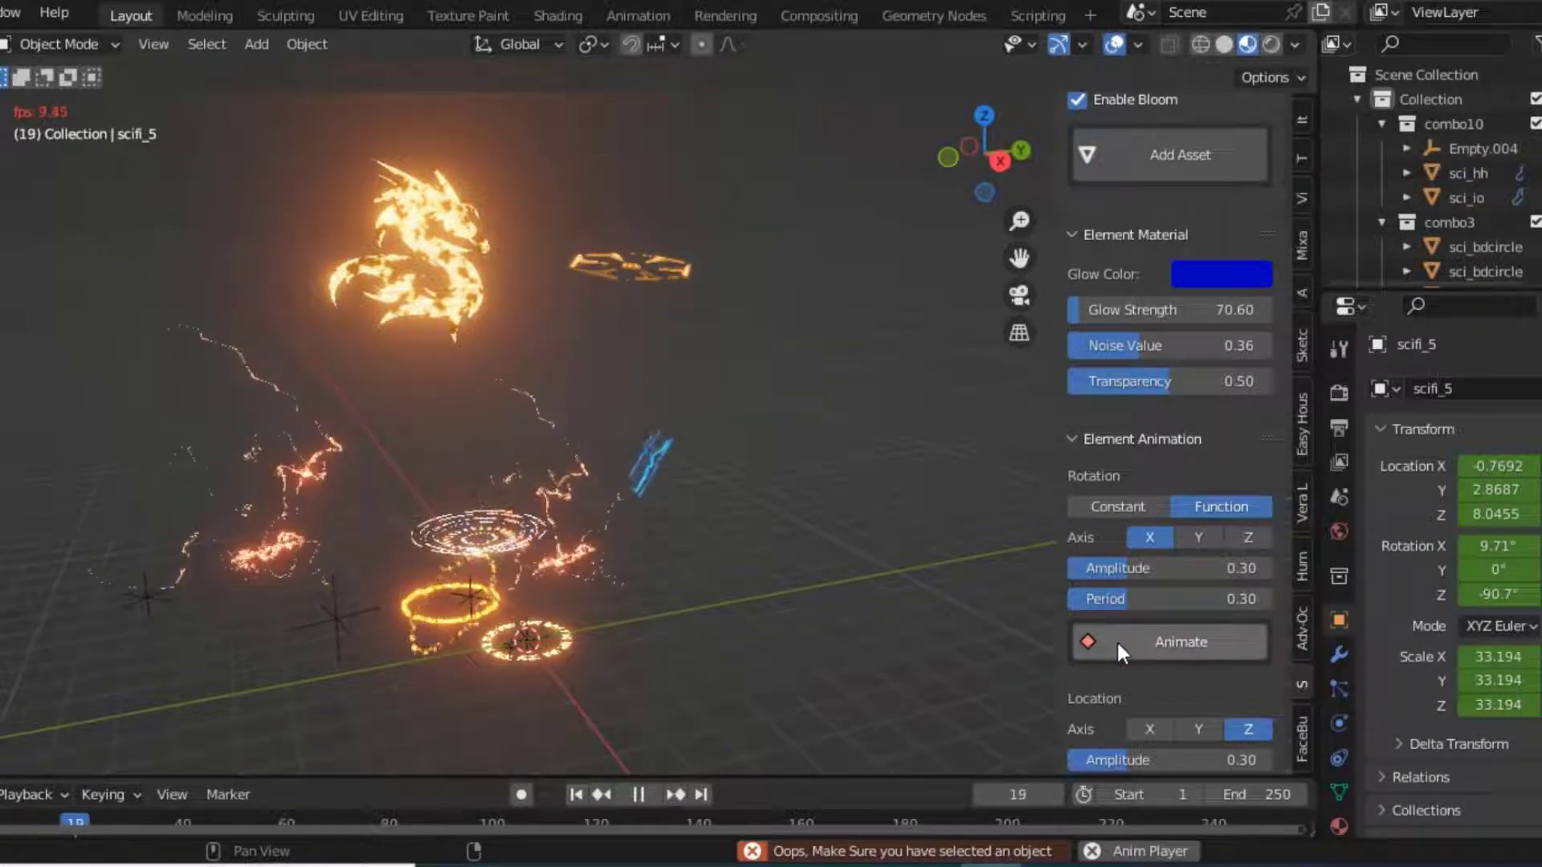
Give the hexagon an X-axis location animation with amplitude 0.79.
left_click(1201, 725)
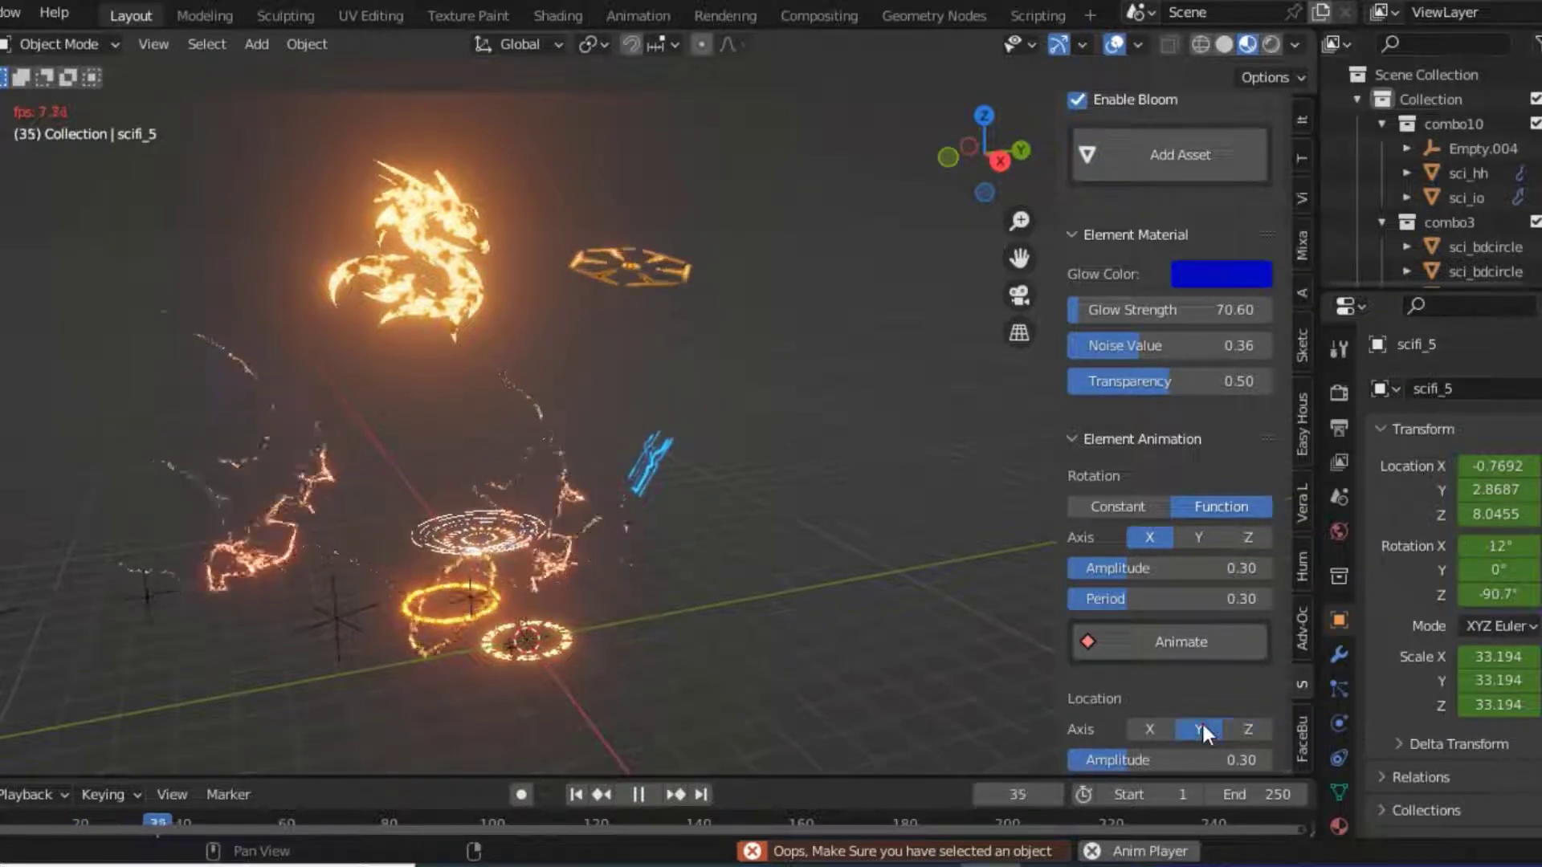
left_click(1142, 727)
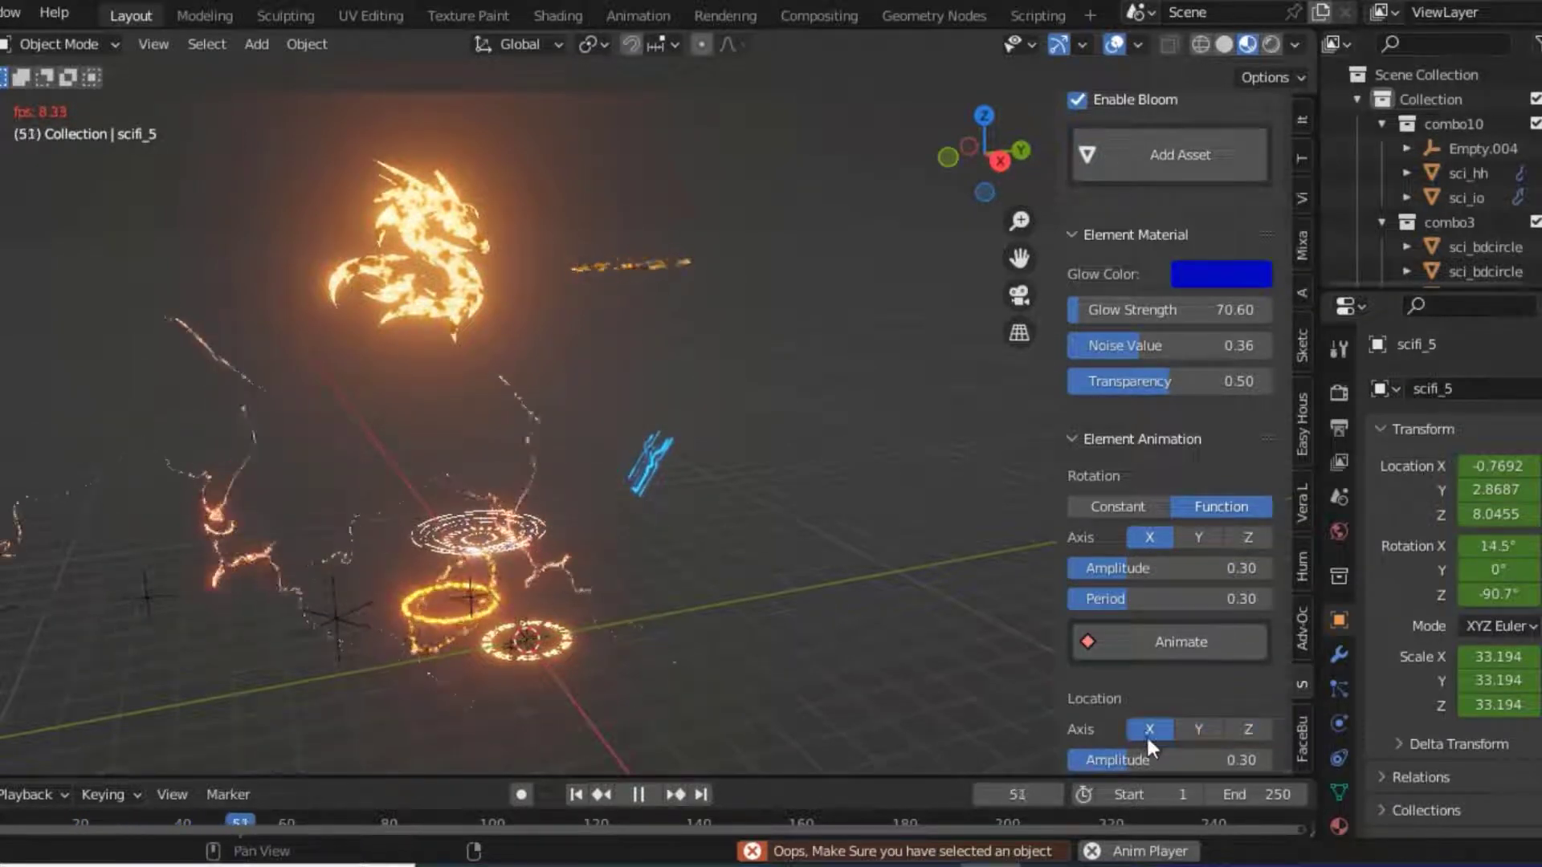
scroll(1145, 734, "down", 1)
scroll(1148, 738, "down", 2)
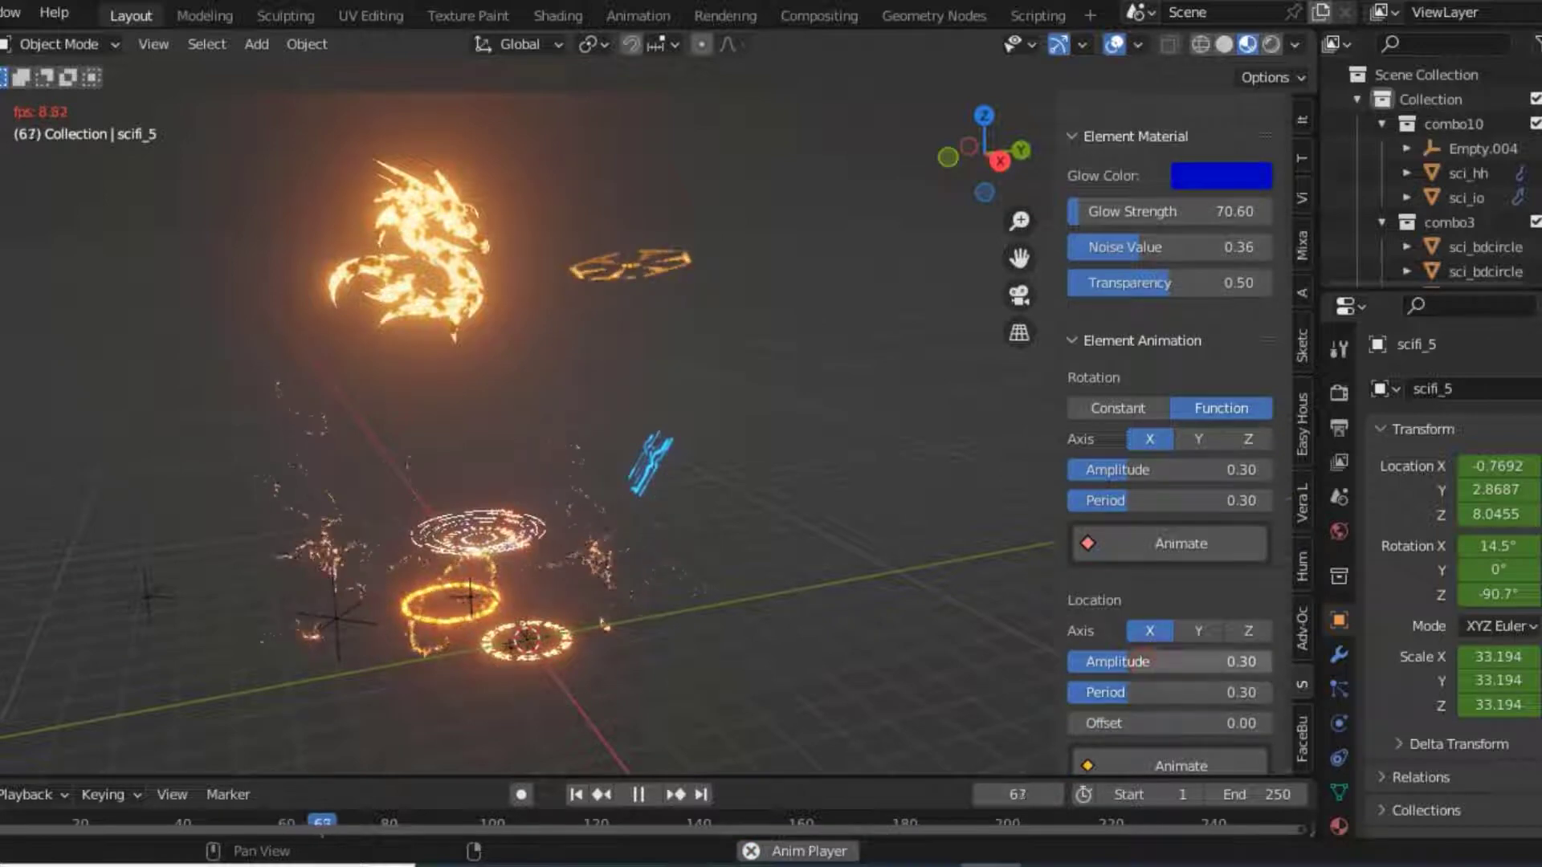
left_click_drag(1252, 661, 1230, 658)
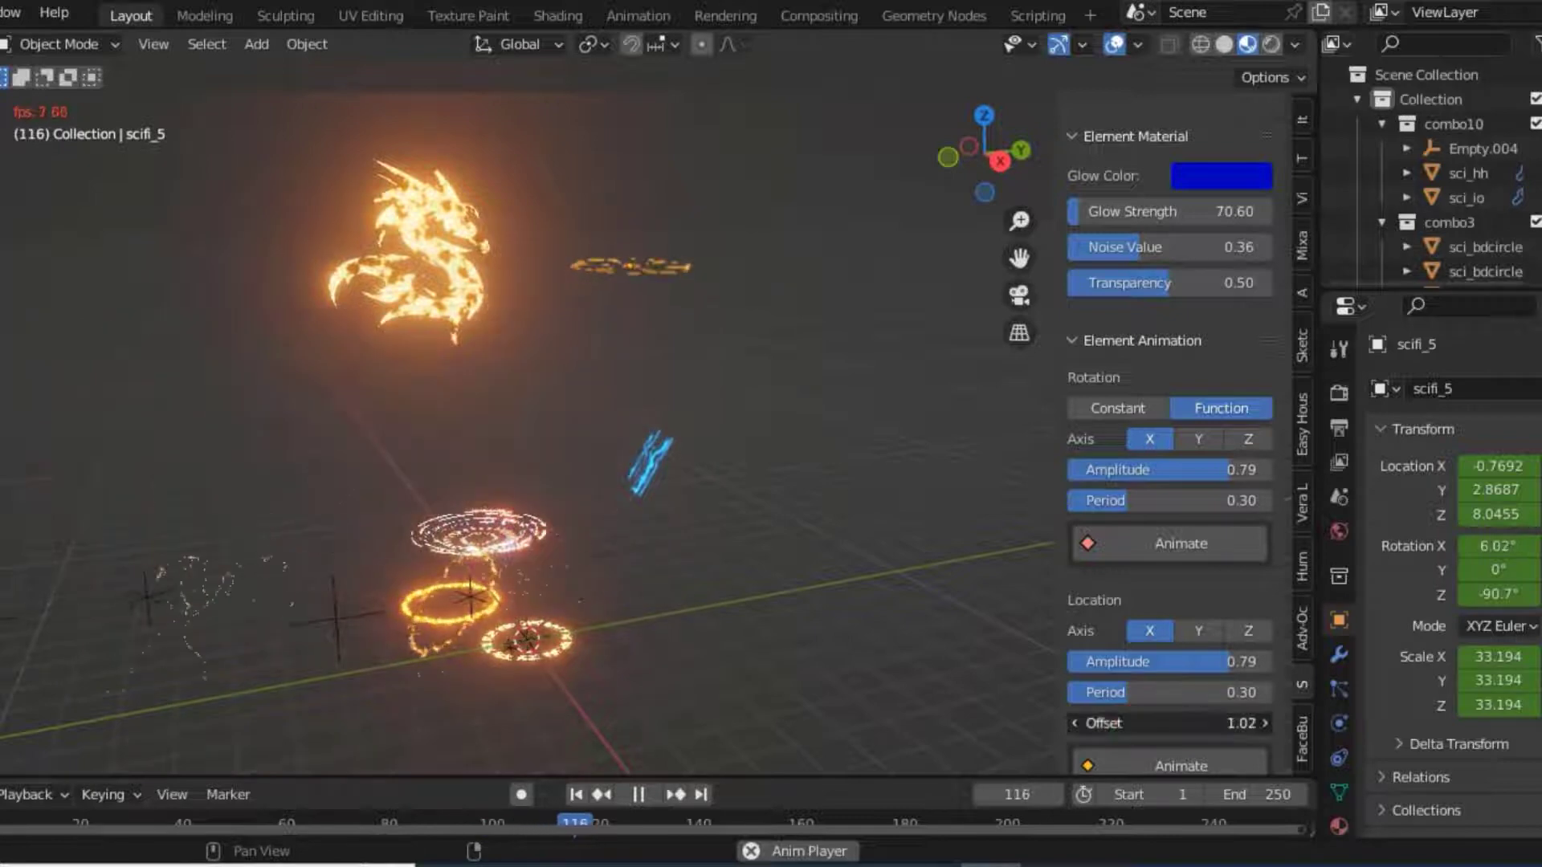
scroll(1158, 762, "down", 3)
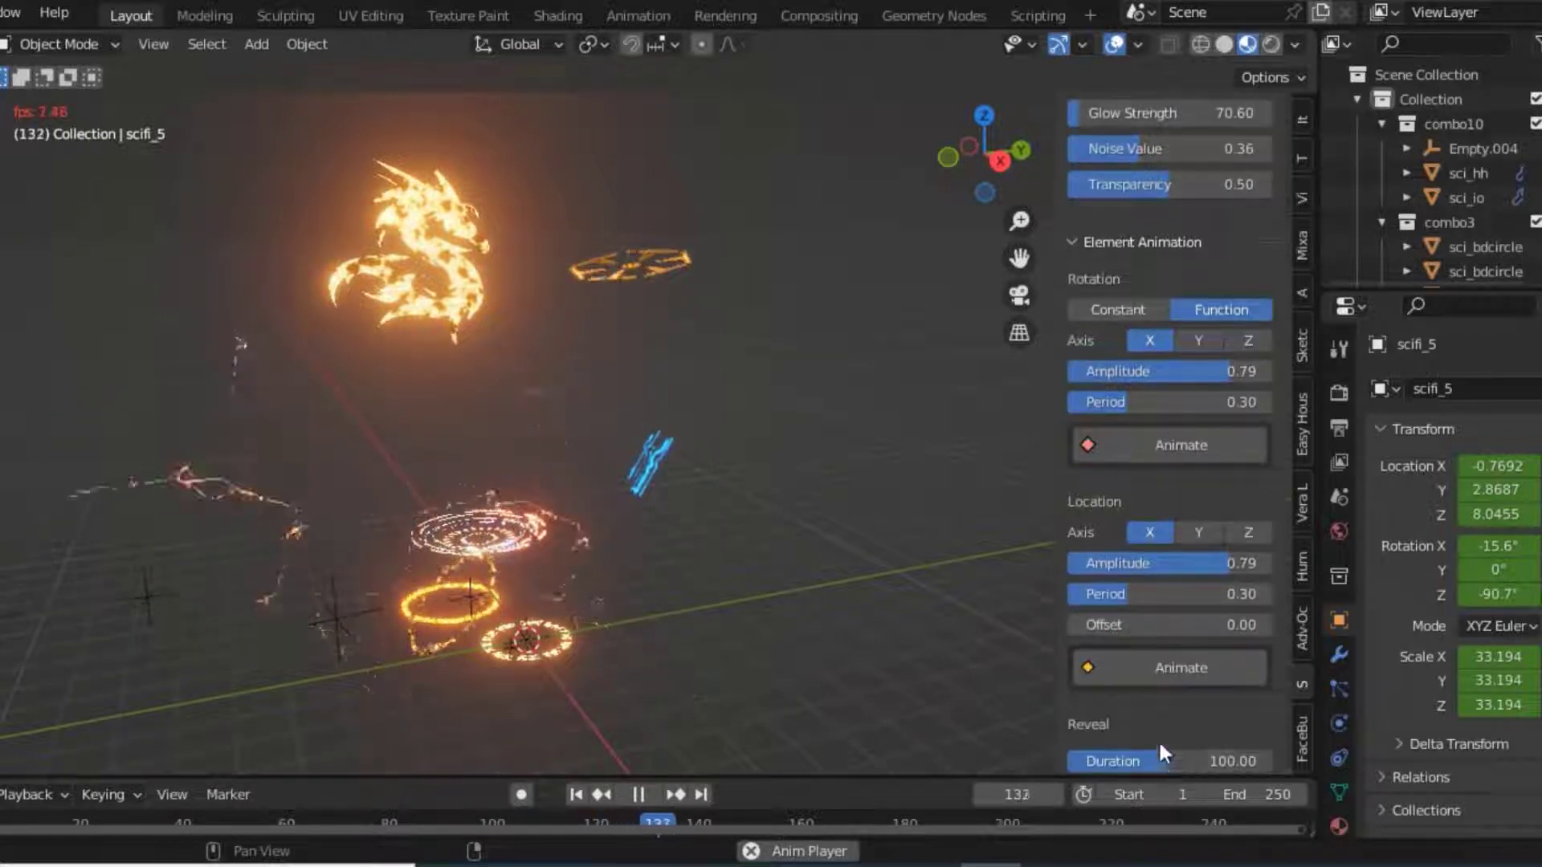
left_click(1168, 670)
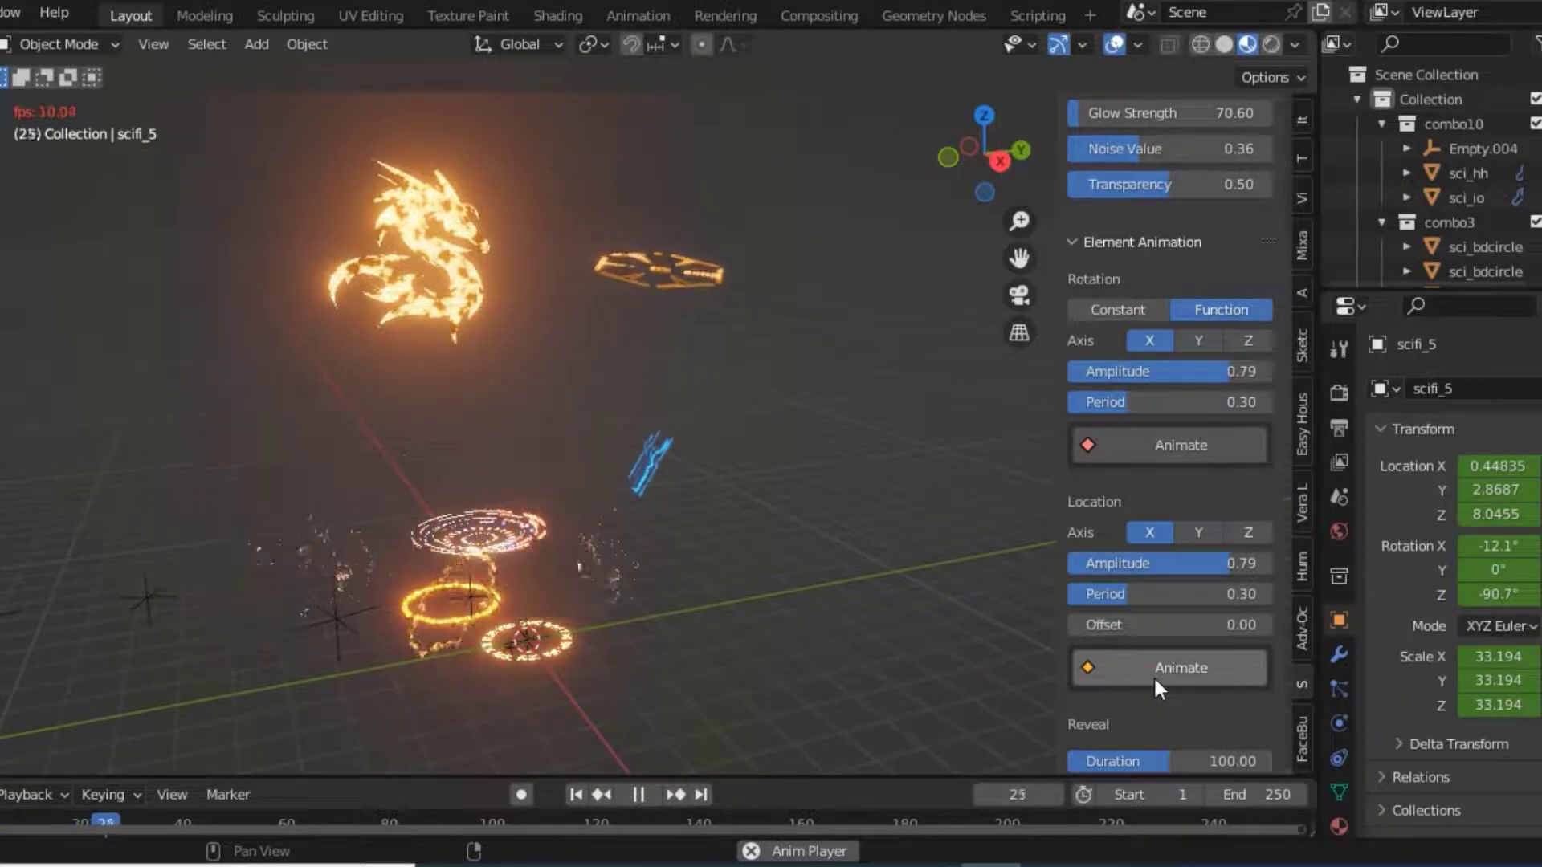
left_click(1153, 676)
Apply rotation and Y-axis location animation to the dragon emblem.
left_click(427, 271)
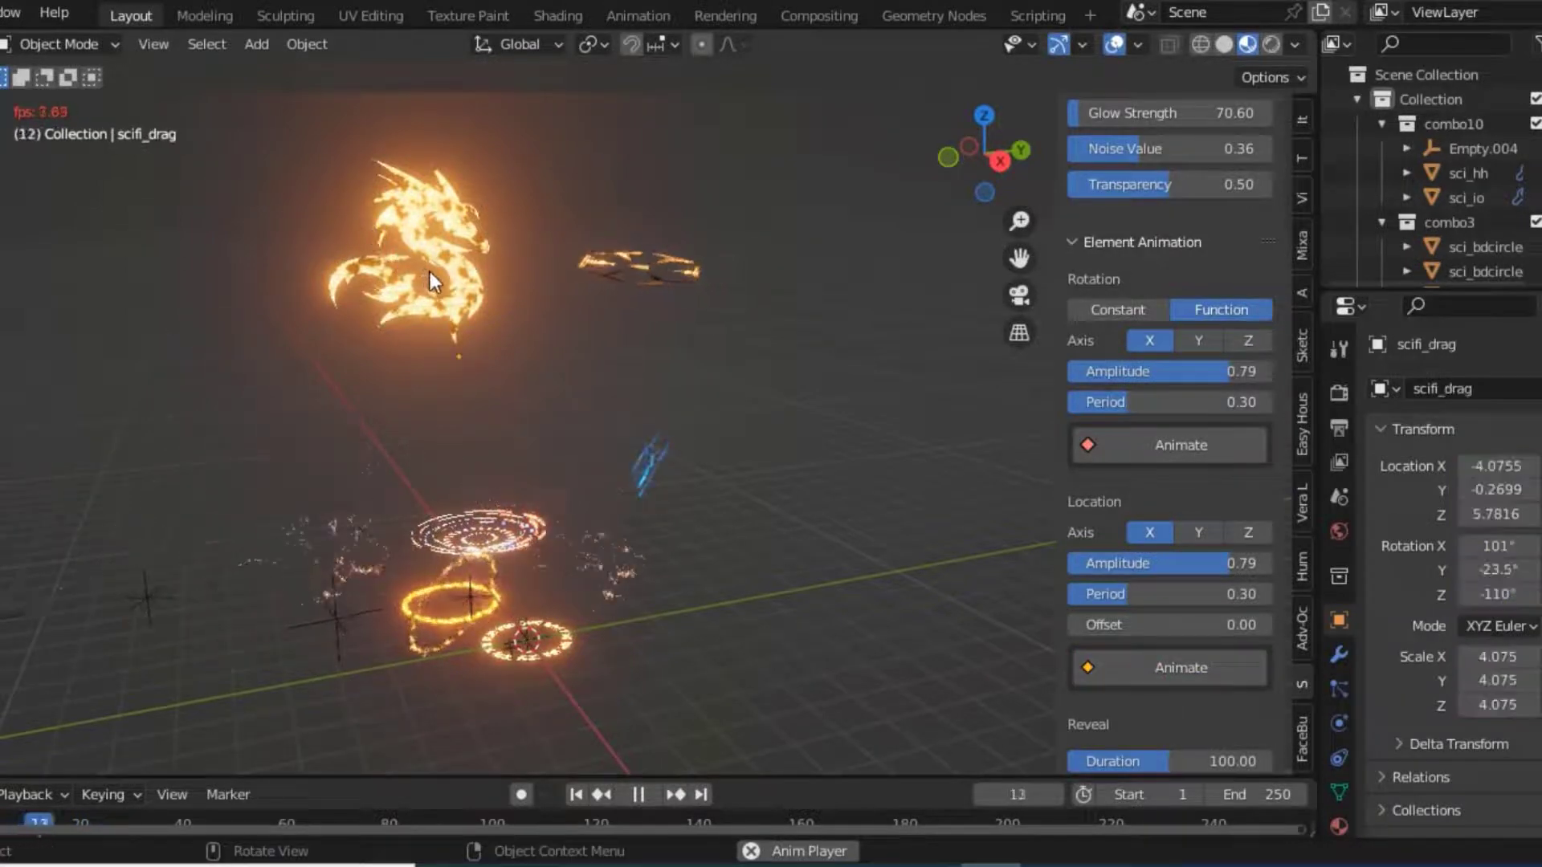
left_click(1138, 445)
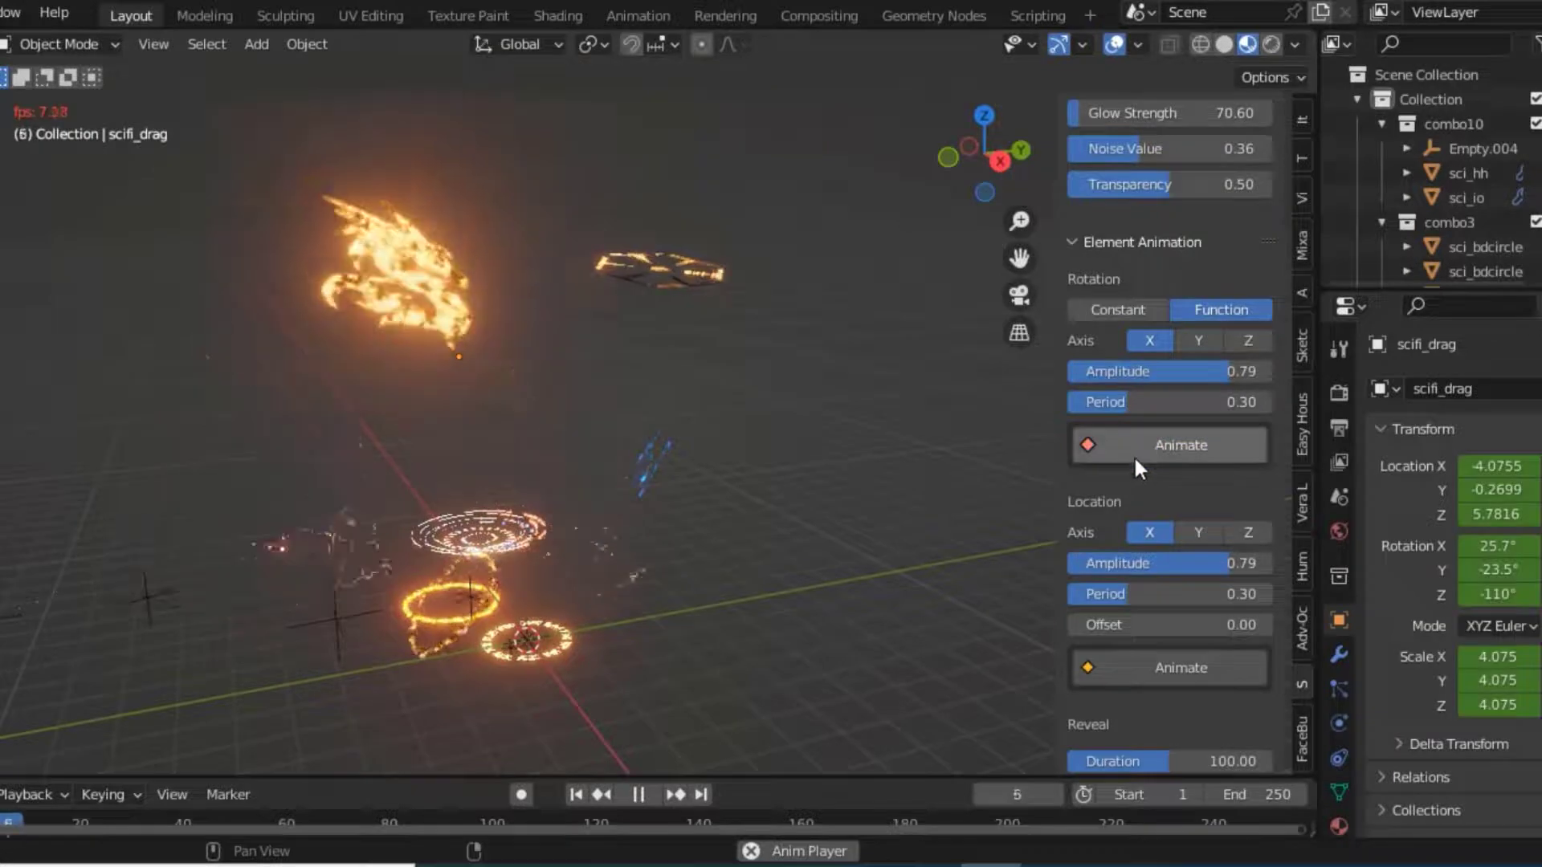
left_click(1205, 530)
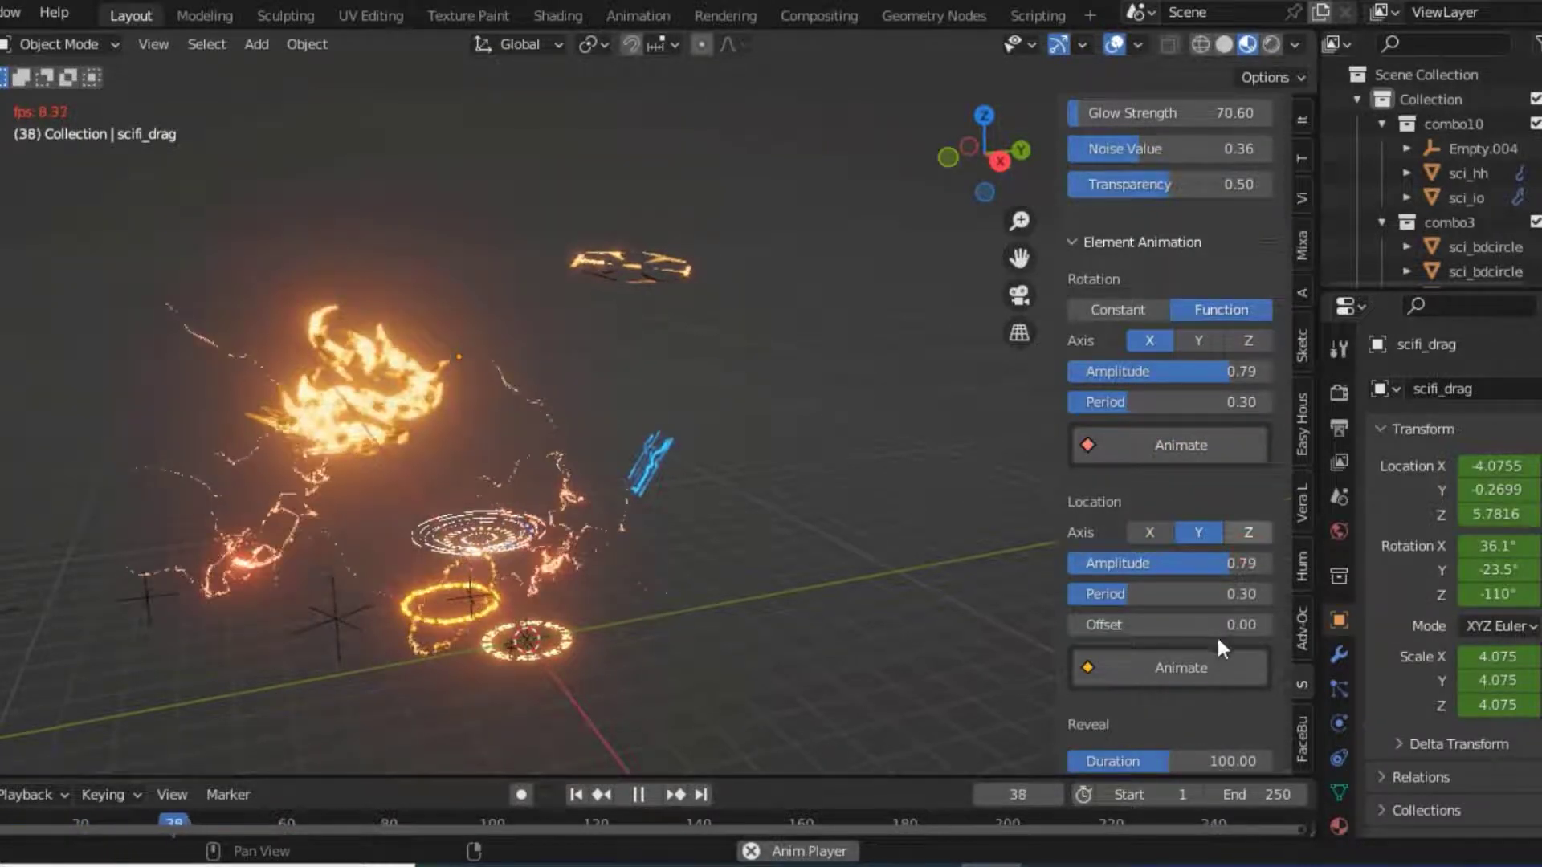
left_click(1195, 669)
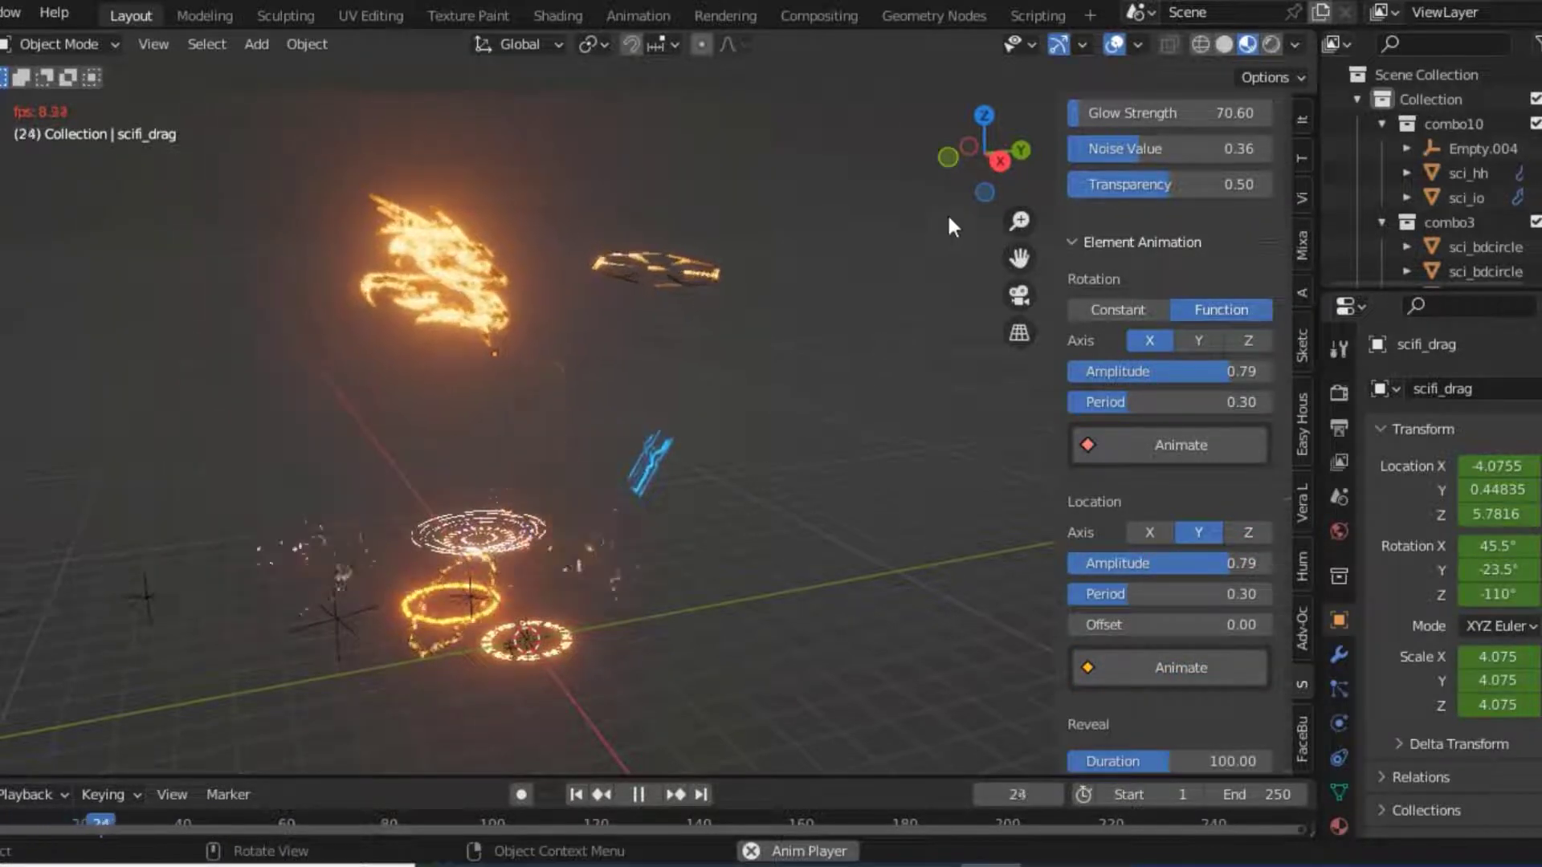
left_click_drag(988, 160, 1056, 273)
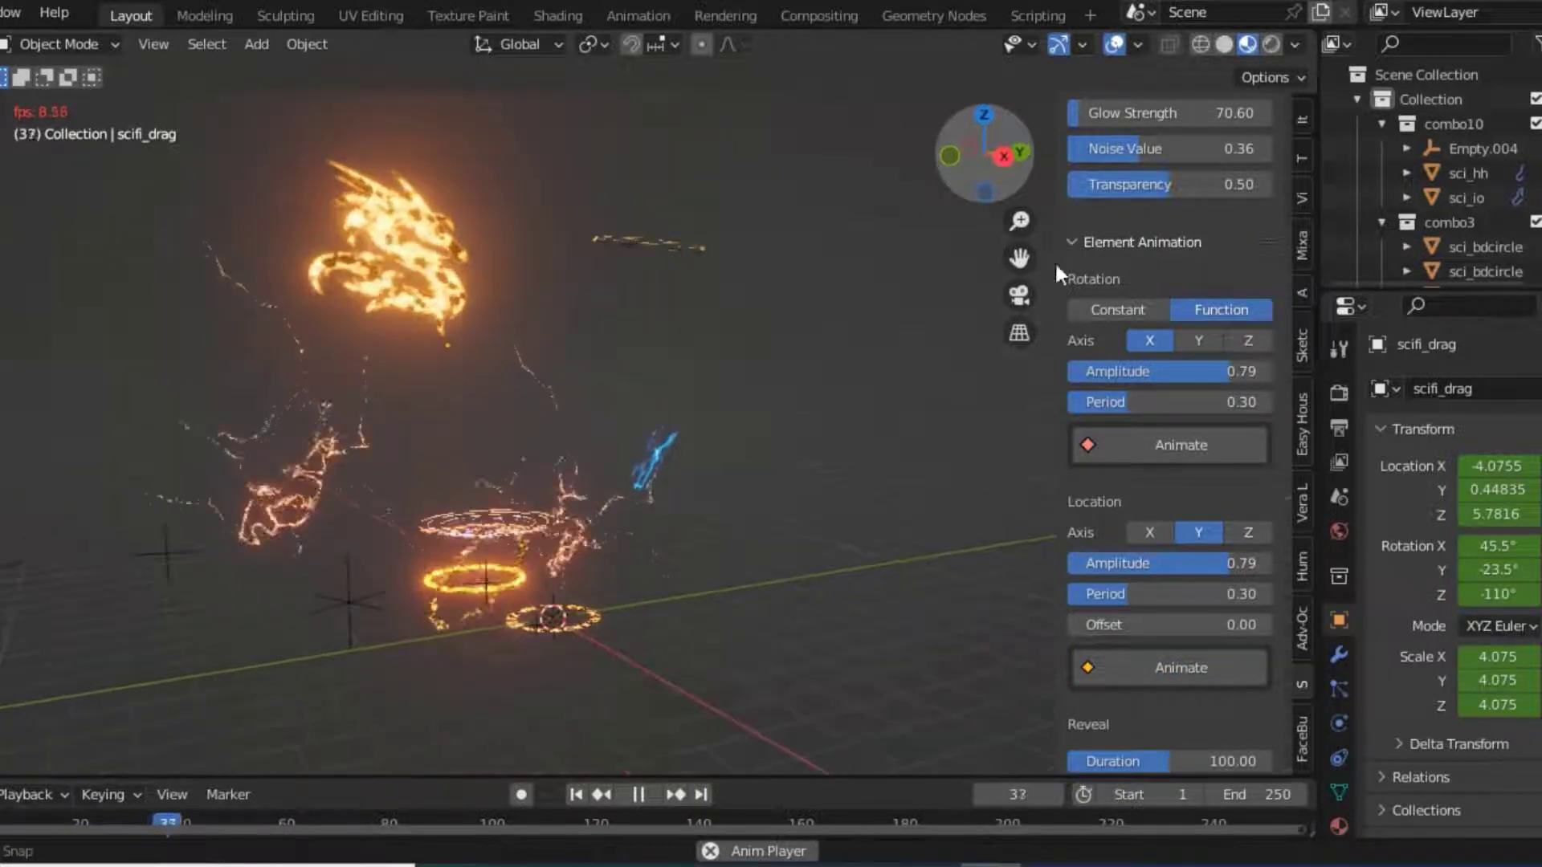
left_click(1173, 664)
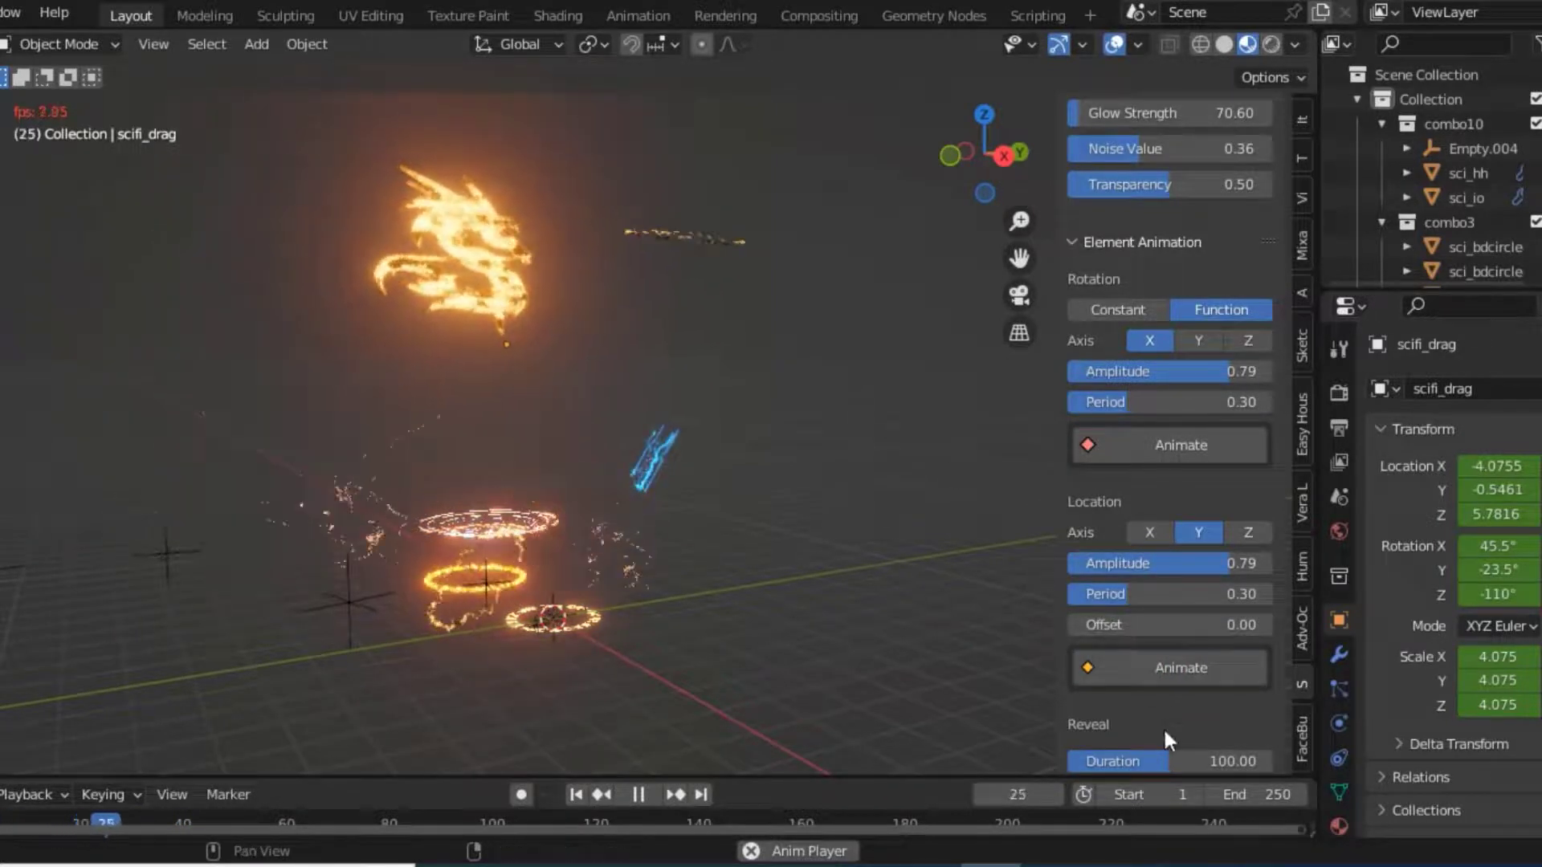
Apply the reveal animation, clear the dragon's animations, and review the playback.
scroll(1162, 726, "down", 5)
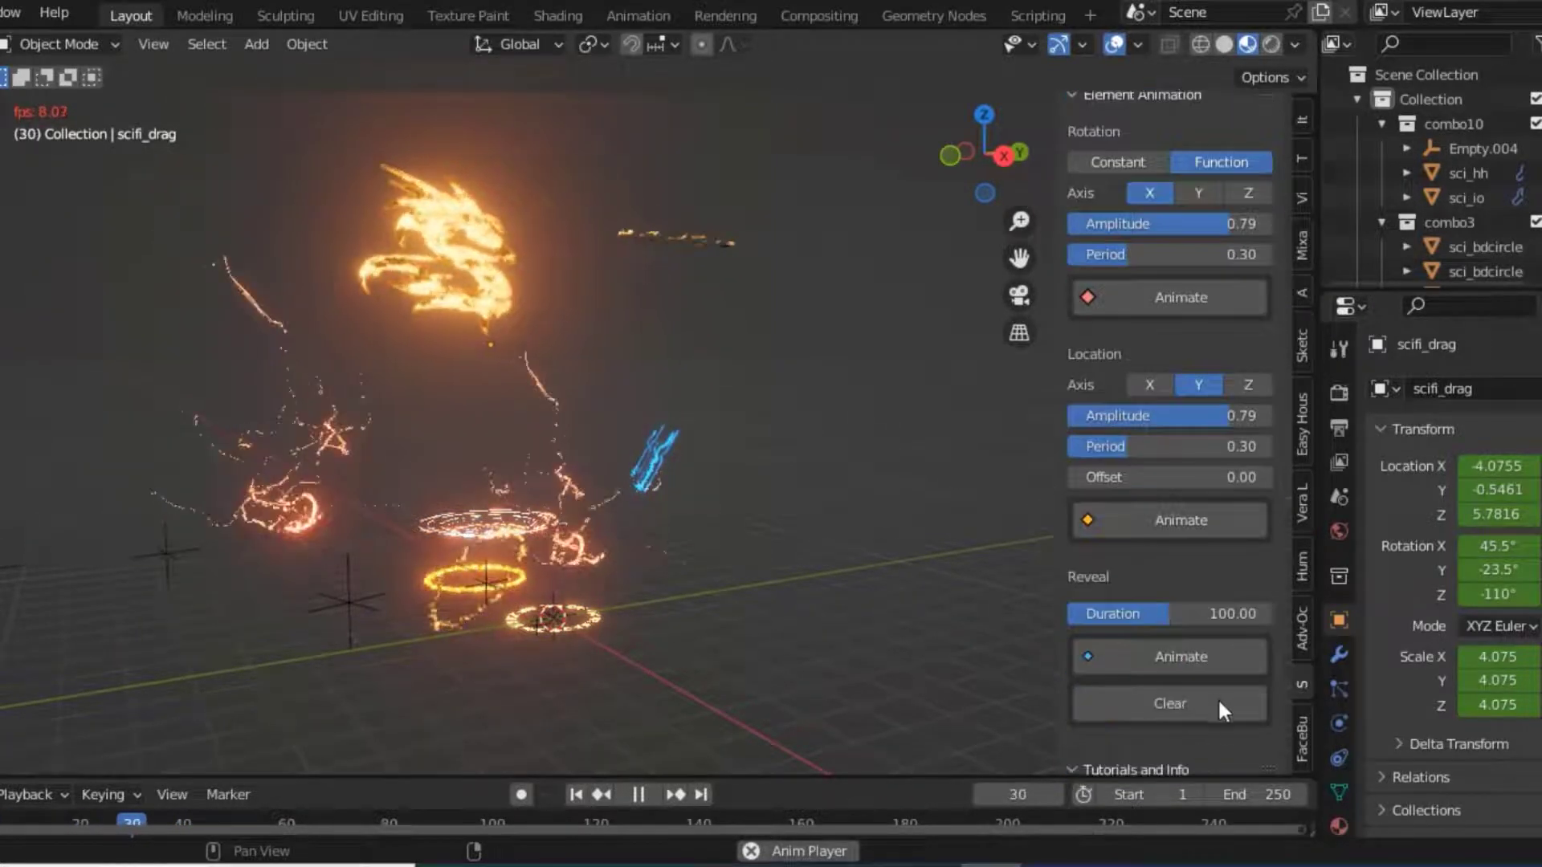
left_click(1182, 658)
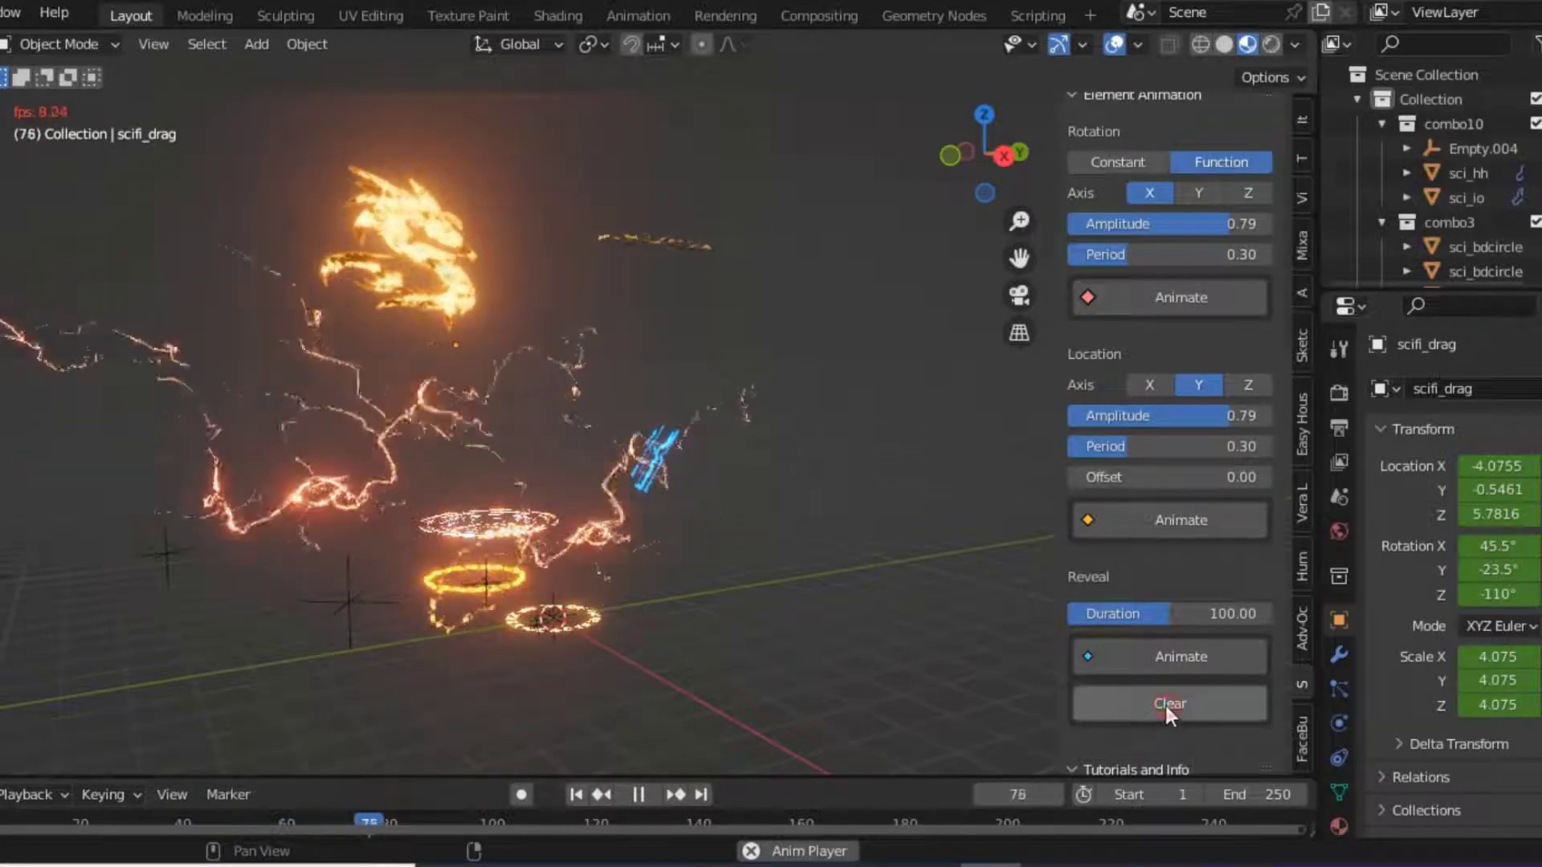
left_click(1165, 702)
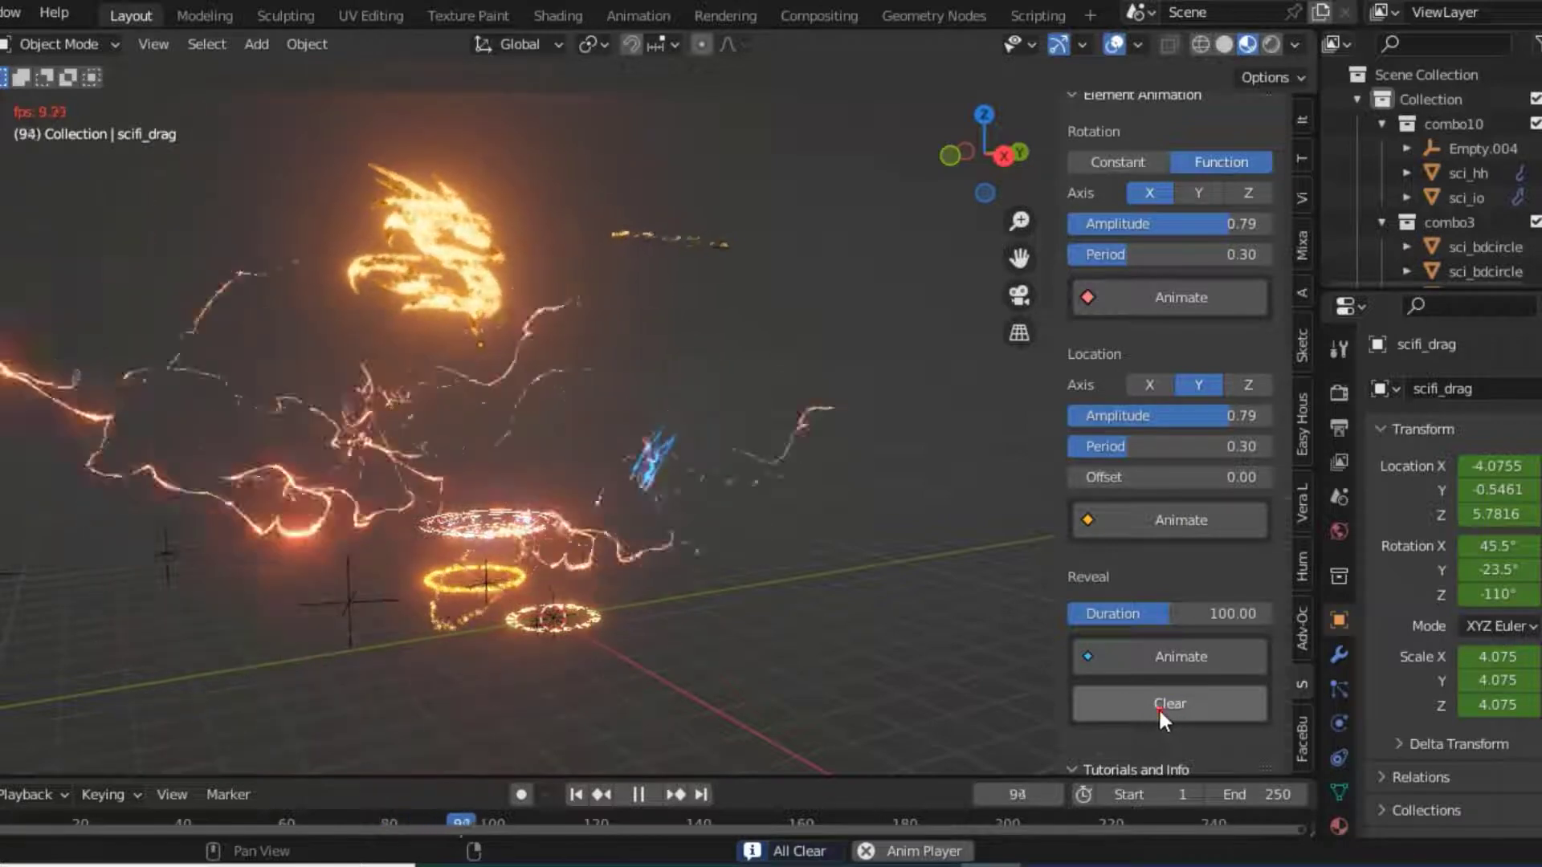
left_click(1163, 705)
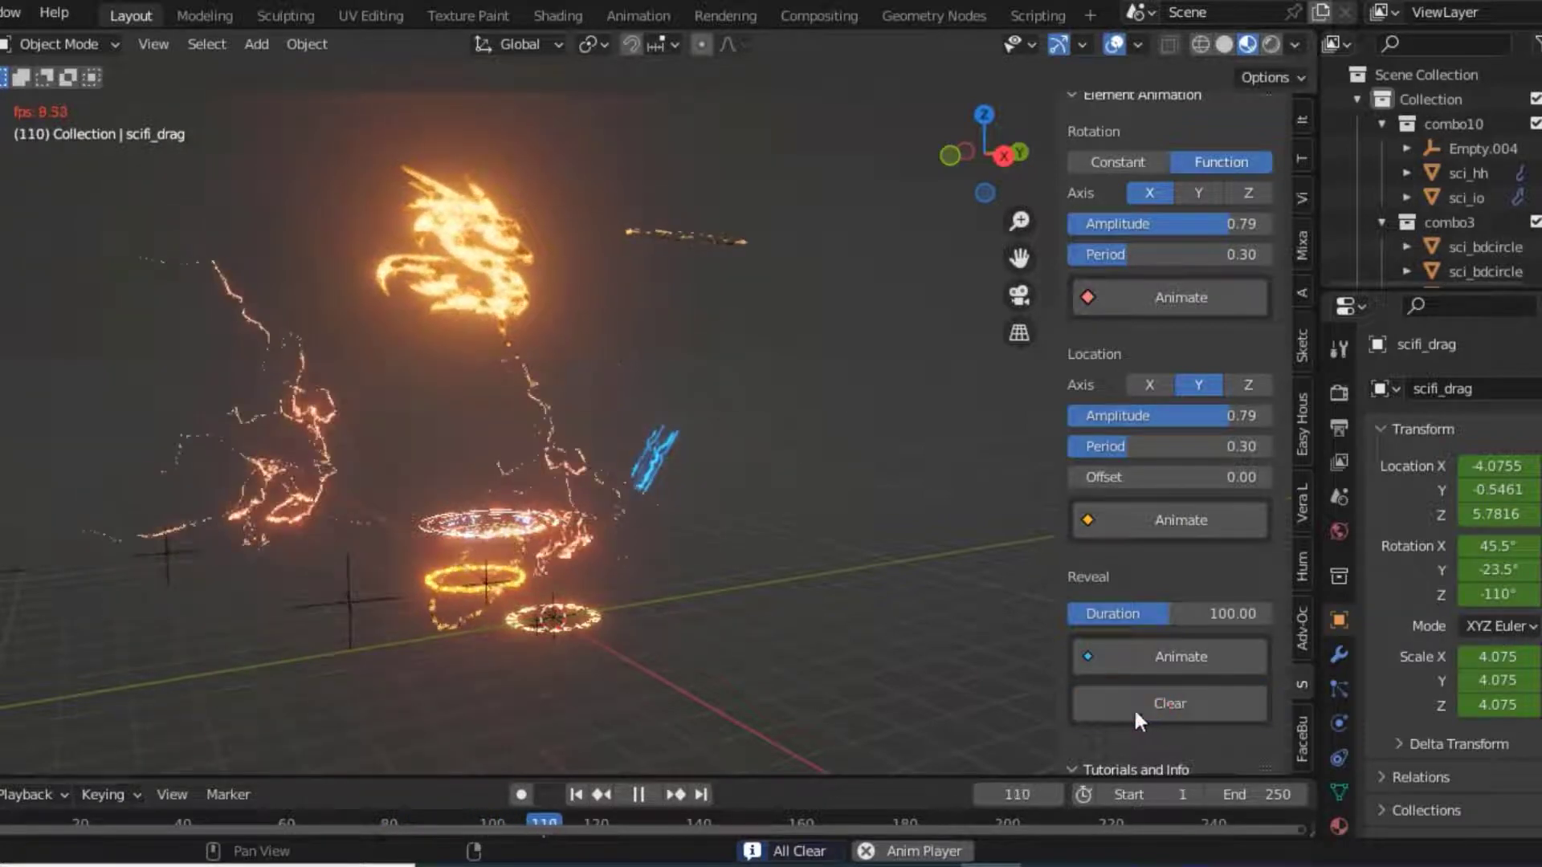
left_click_drag(999, 159, 955, 201)
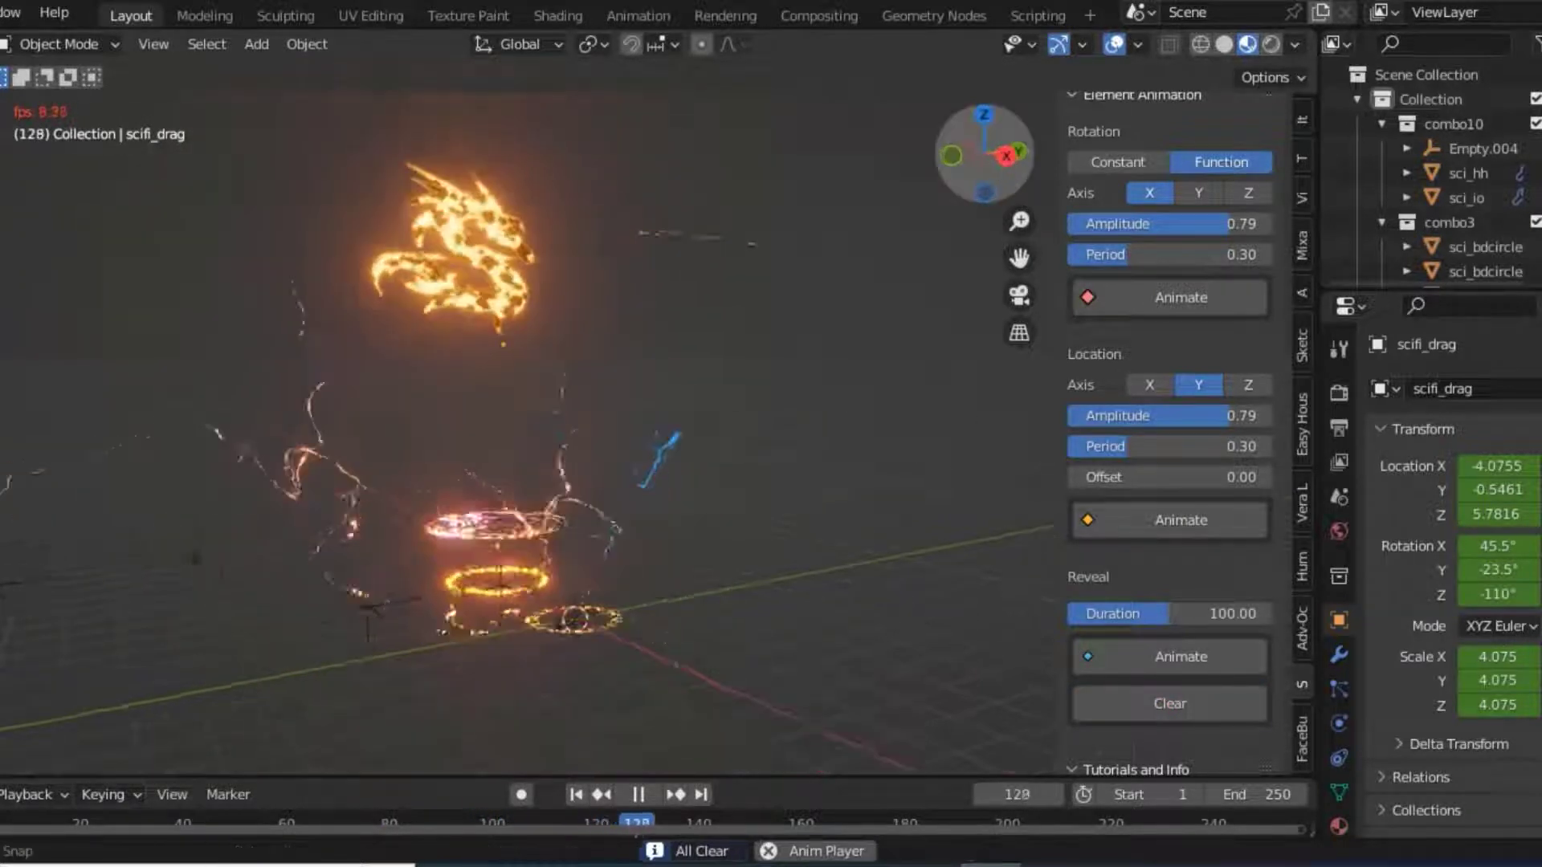
middle_click_drag(558, 256, 558, 257)
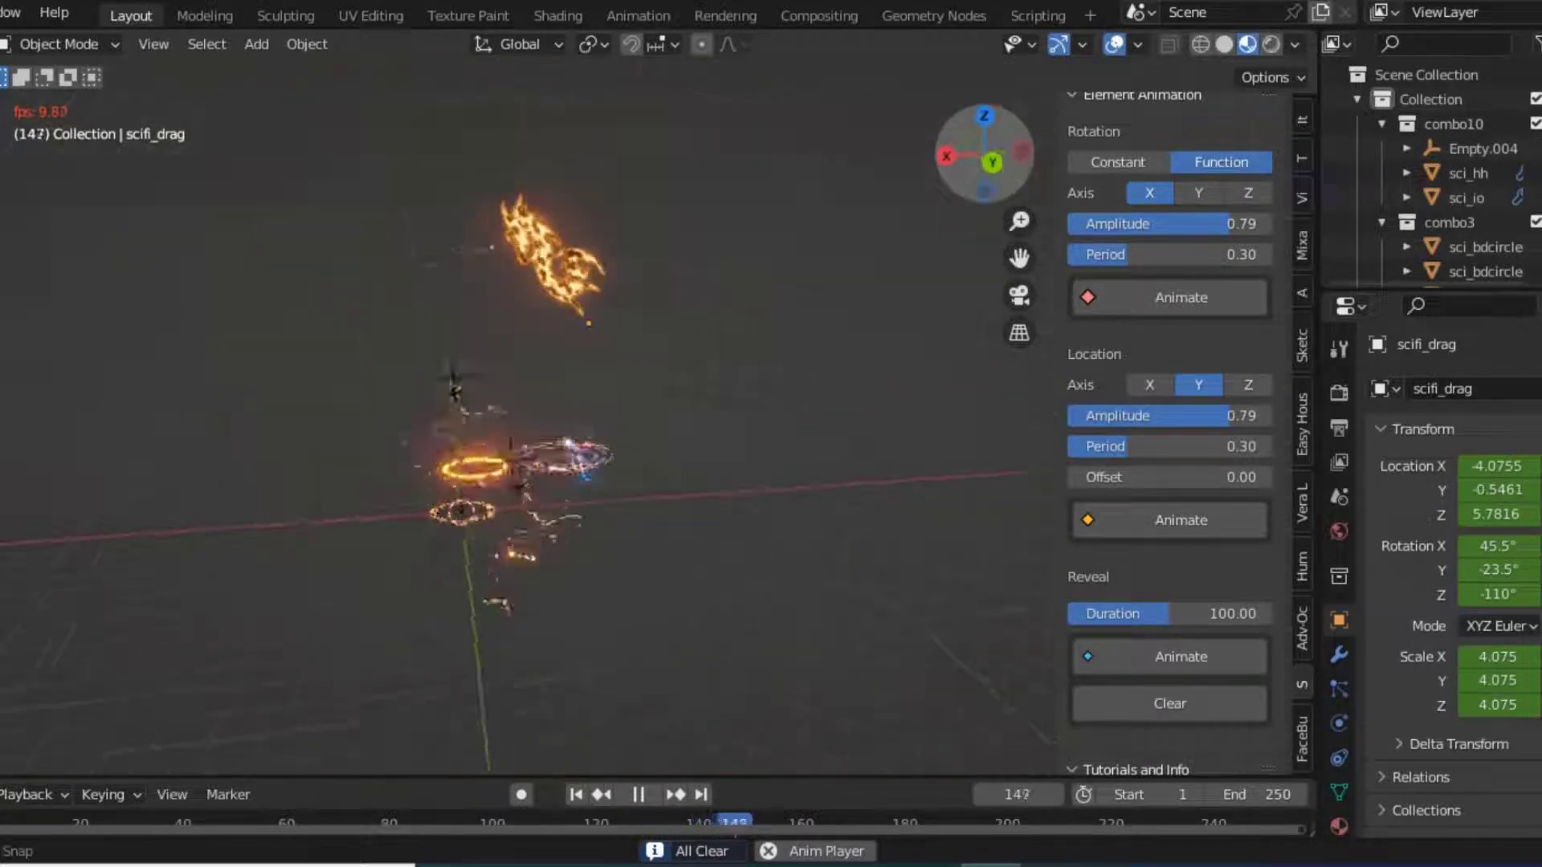
scroll(558, 257, "up", 5)
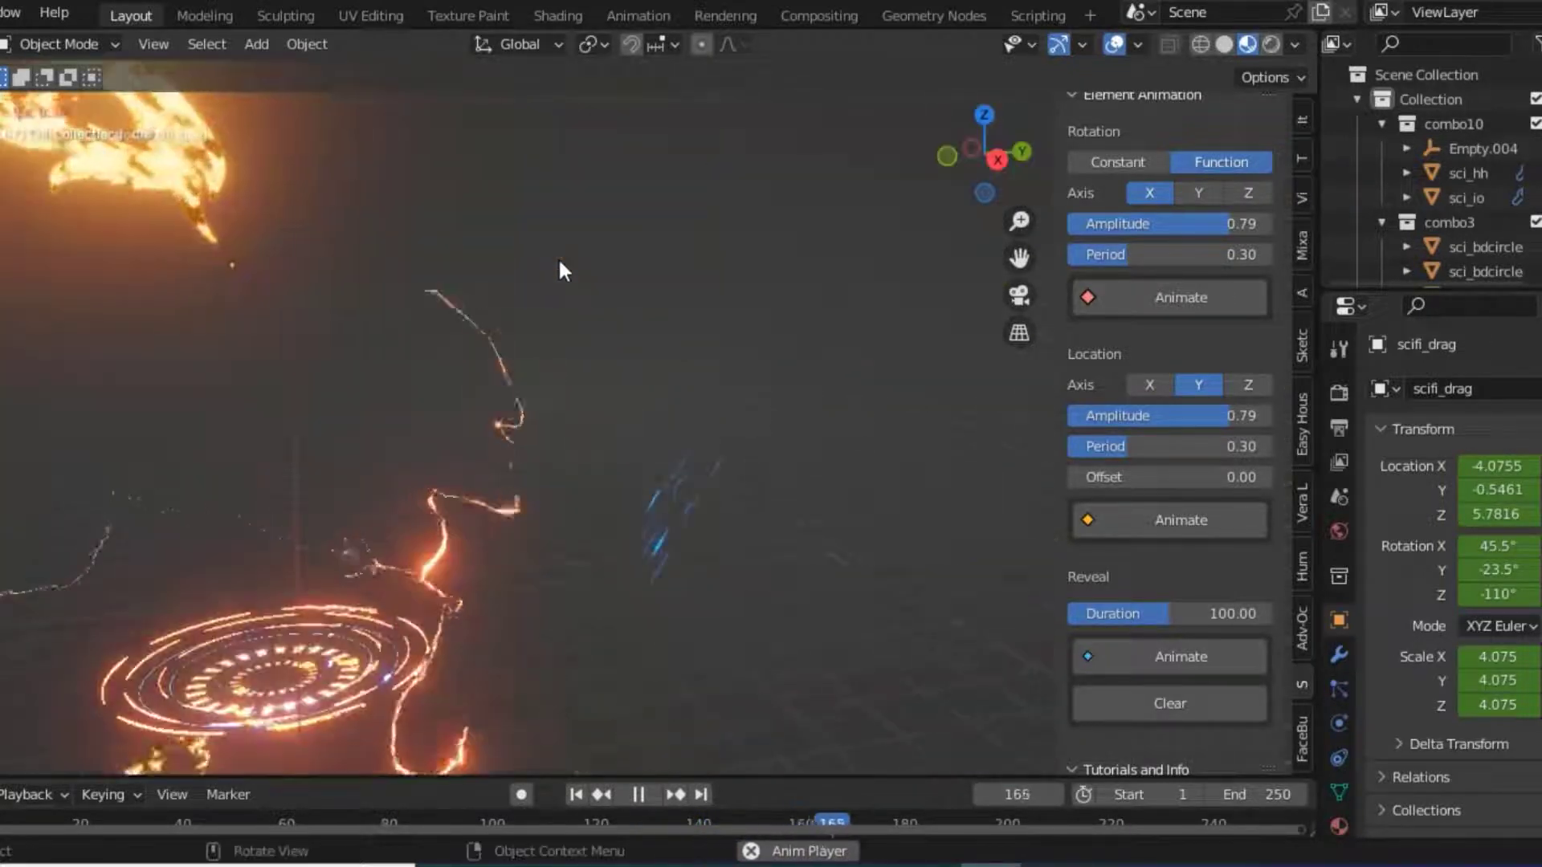
scroll(557, 256, "down", 4)
scroll(1127, 183, "up", 5)
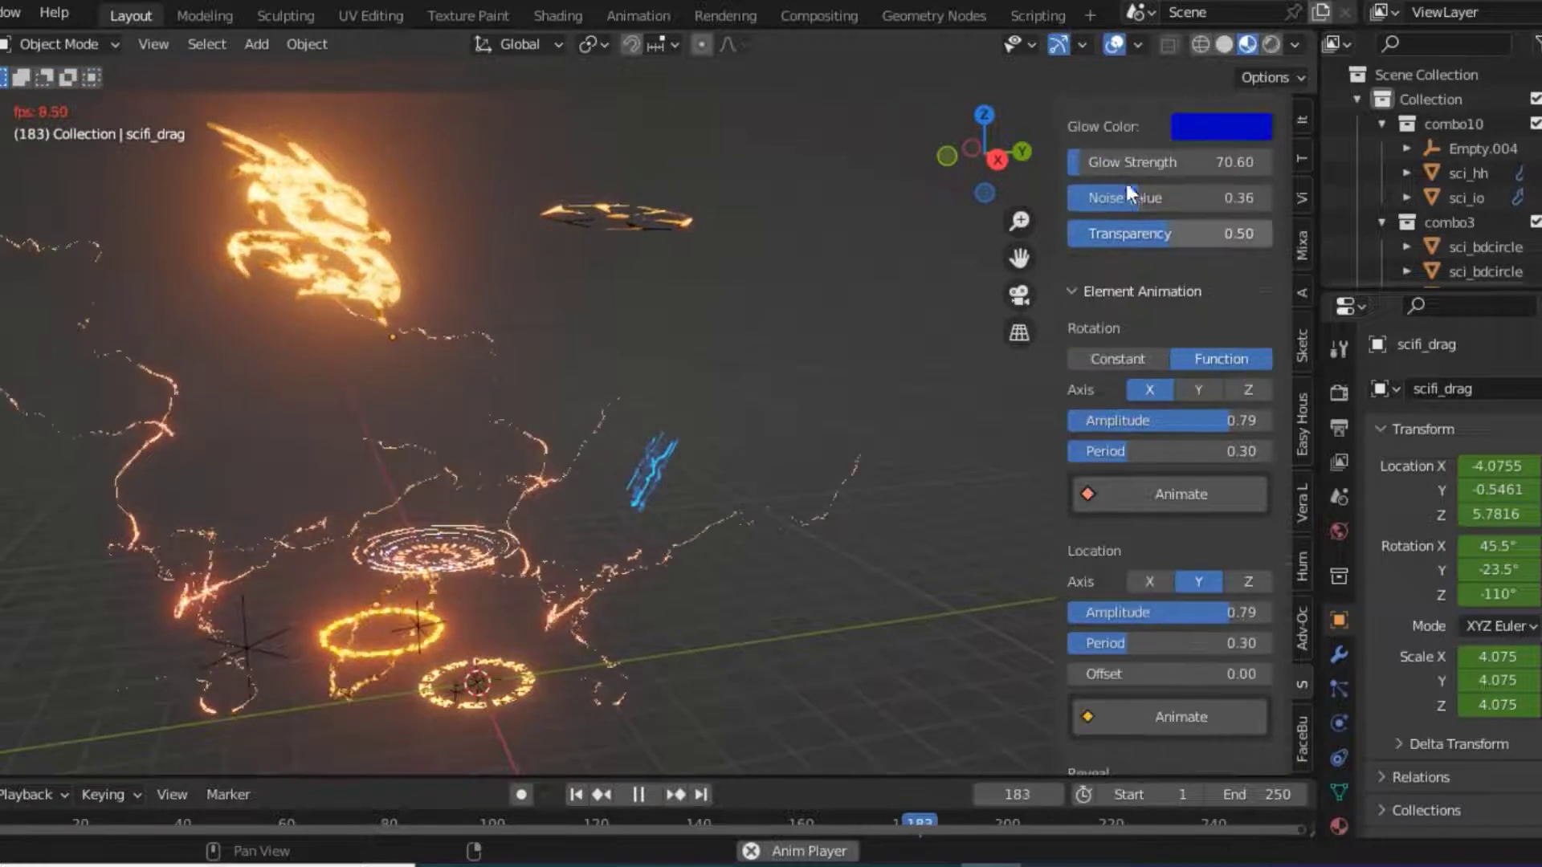
scroll(1130, 180, "up", 6)
scroll(1141, 201, "up", 4)
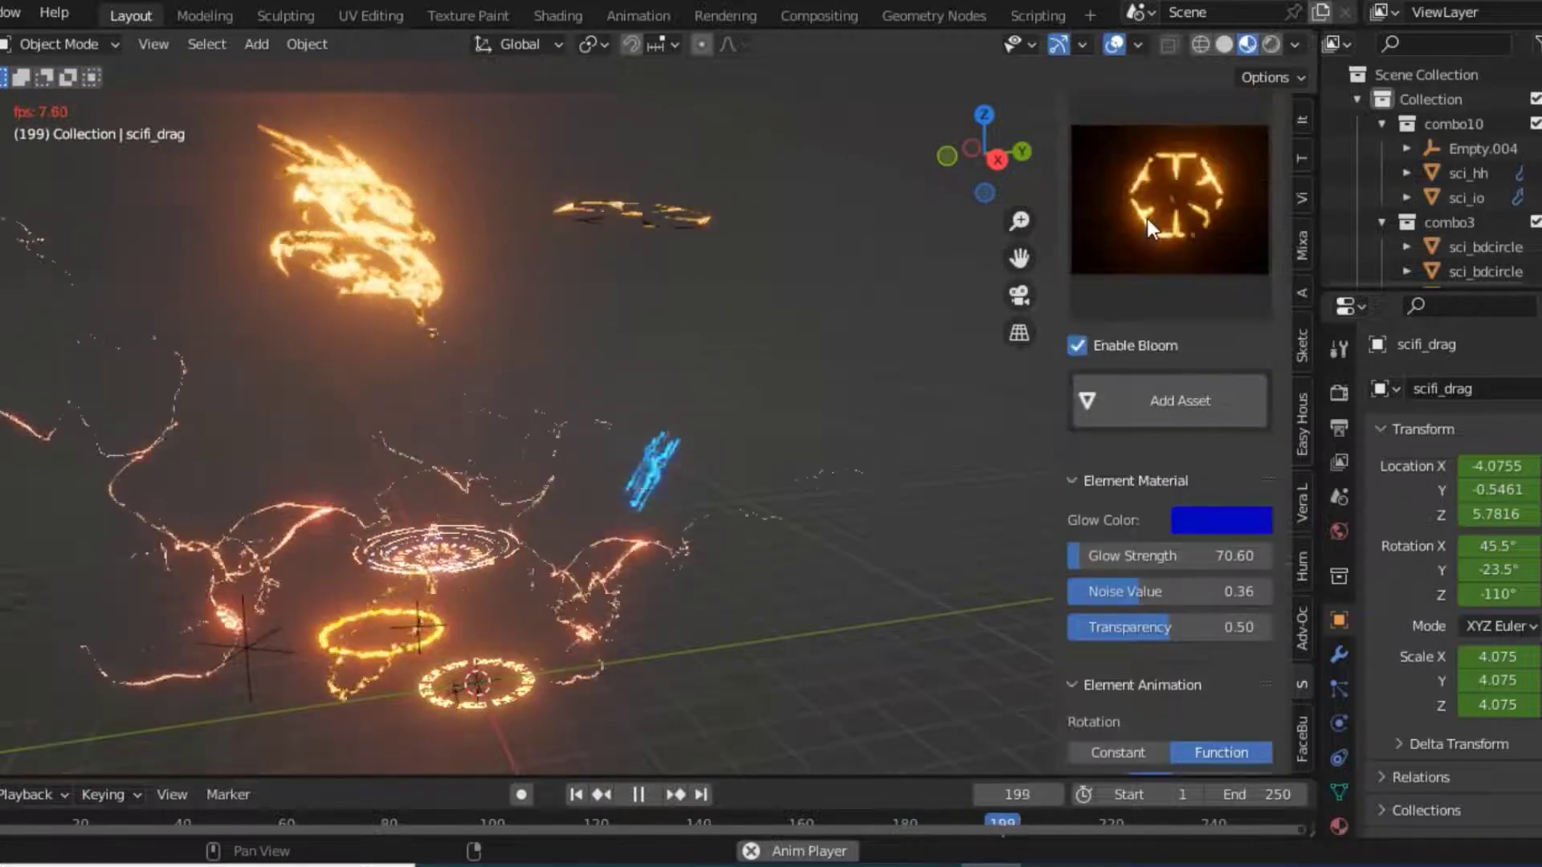
Browse and close the asset gallery, then browse the single-elements gallery grid.
left_click(1151, 201)
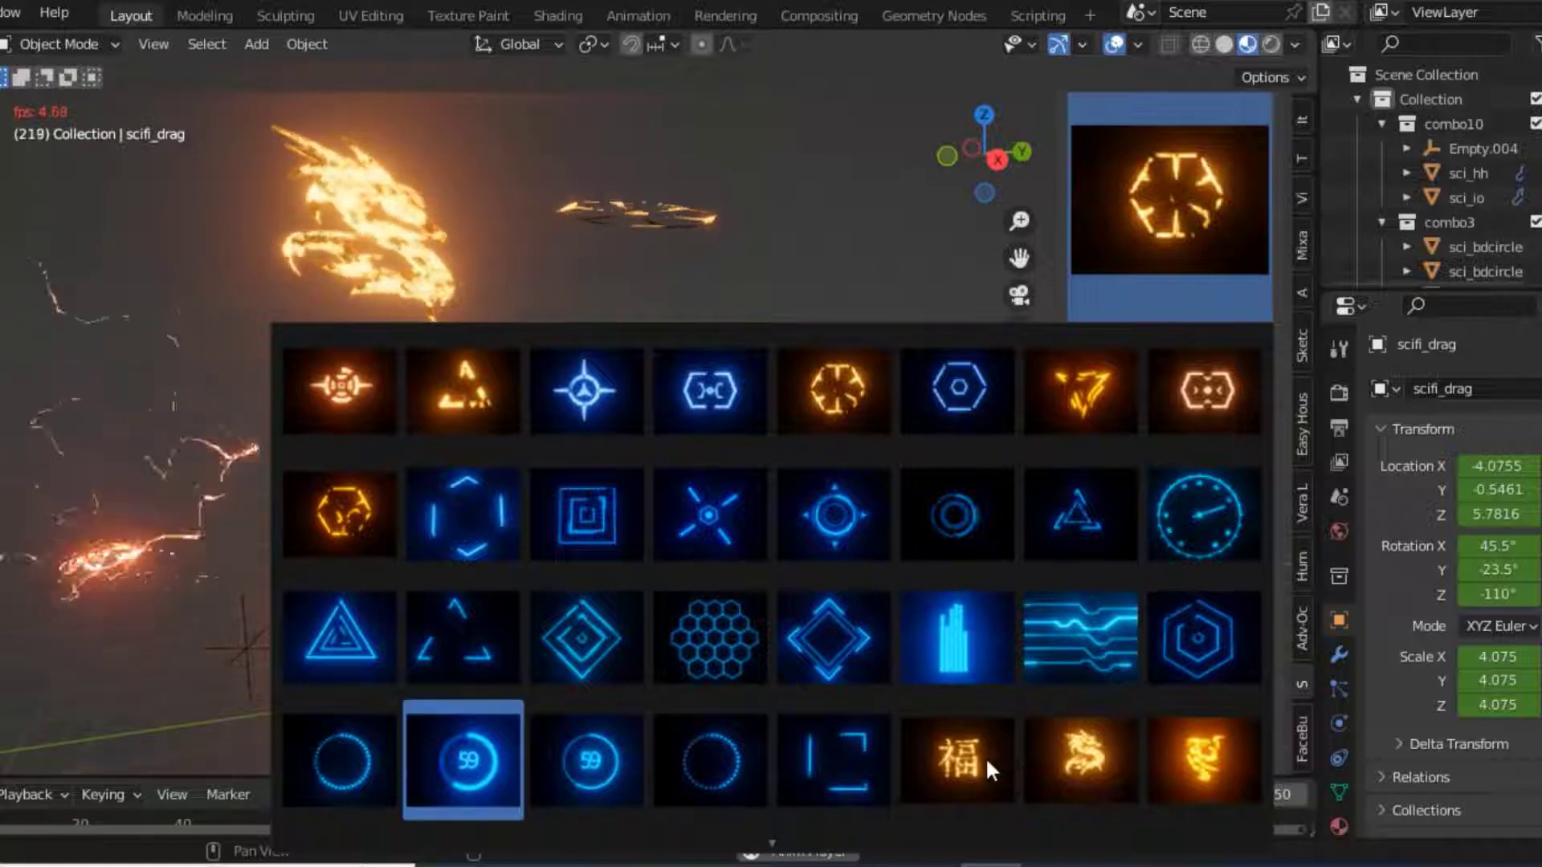
left_click(899, 237)
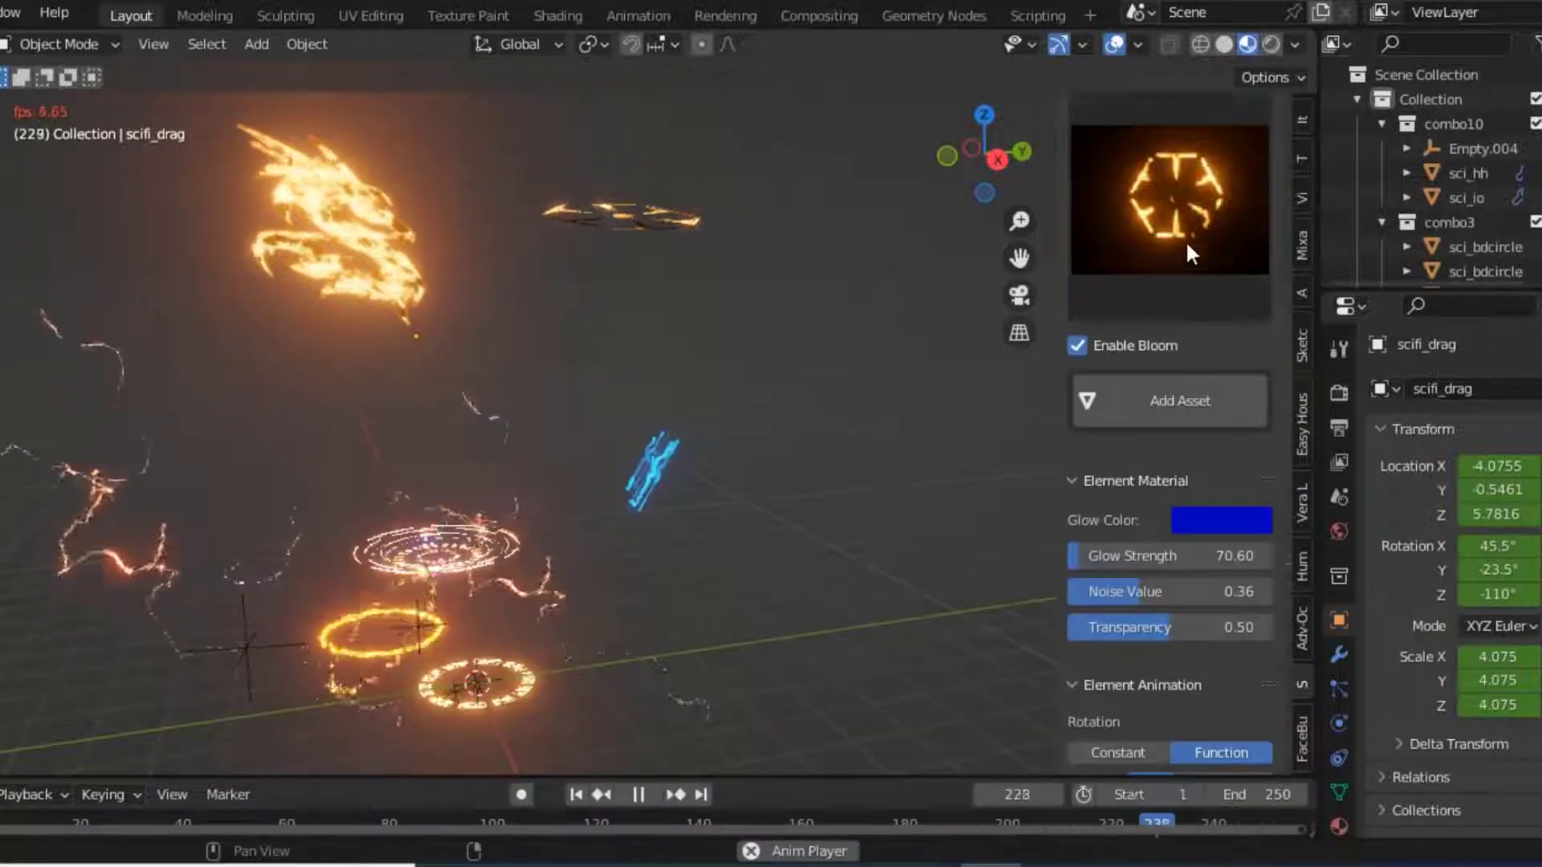
scroll(1168, 243, "up", 3)
left_click(1106, 165)
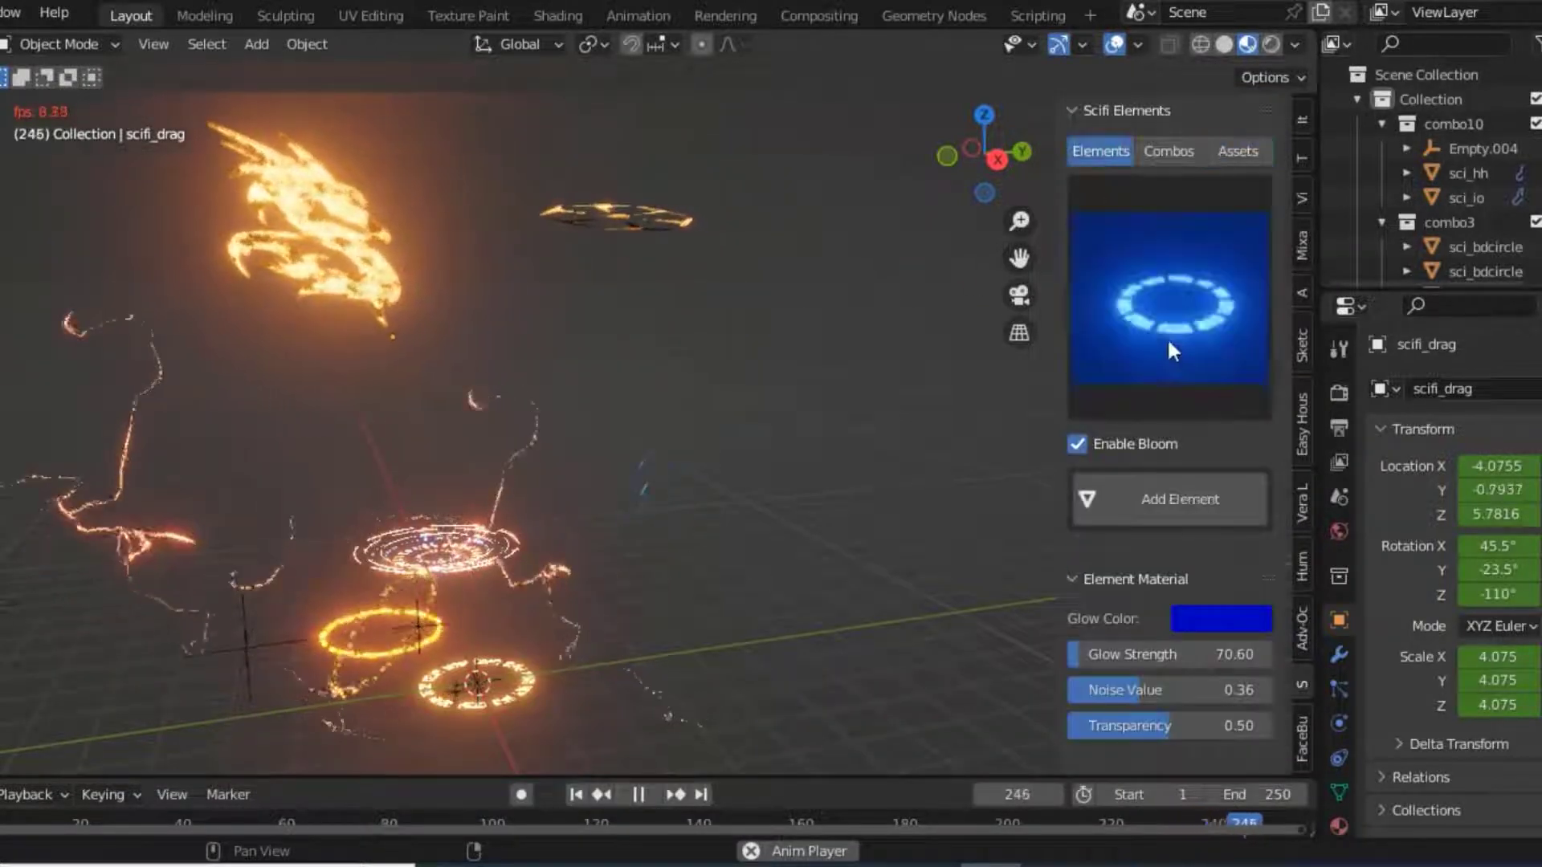
left_click(1156, 329)
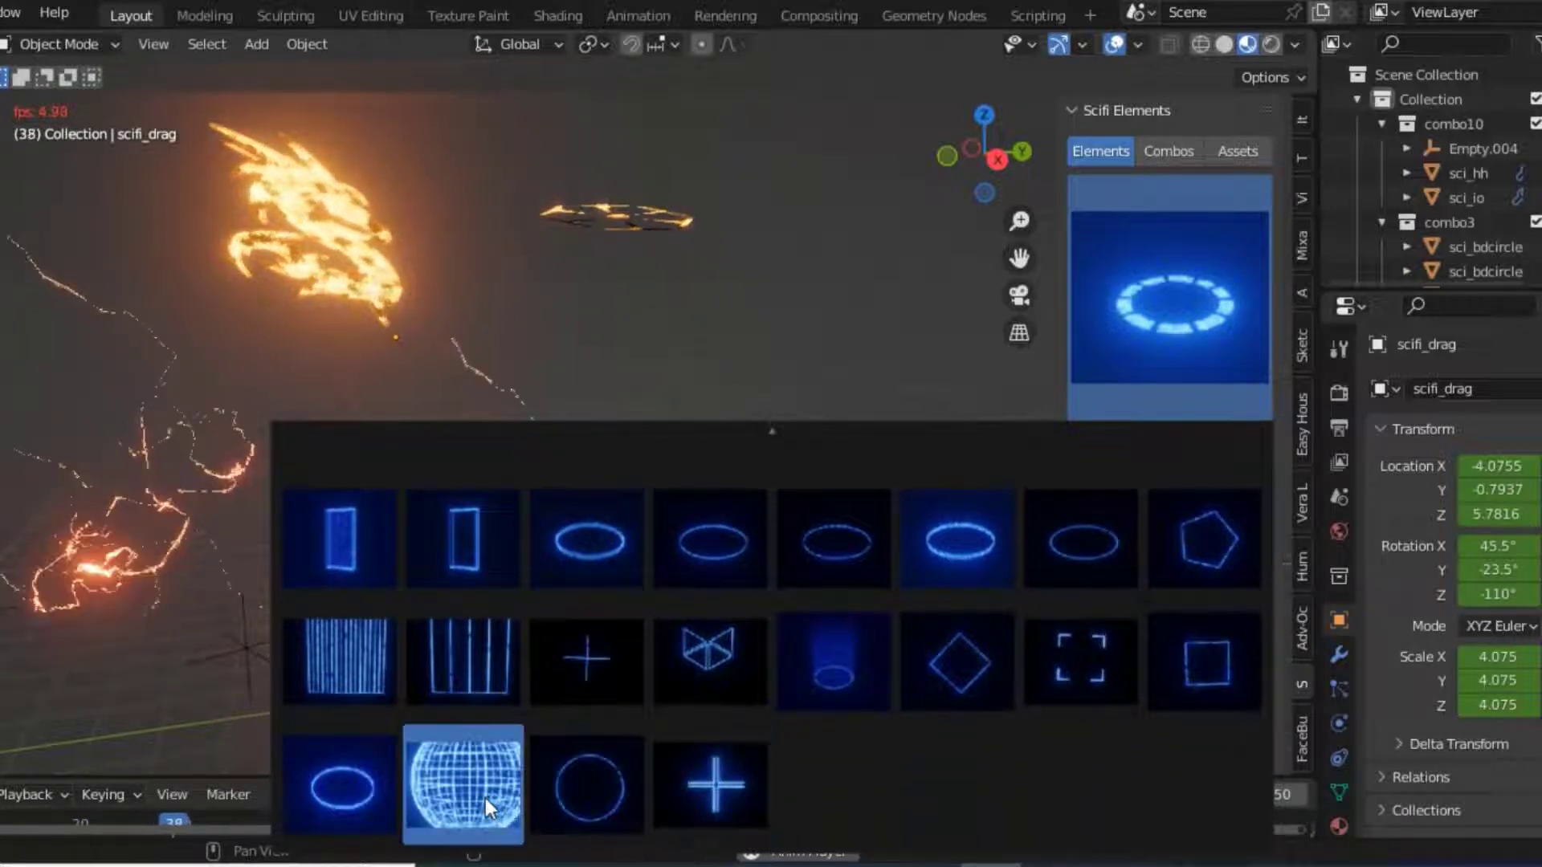
Add the glowing Chinese text combo and move it up and left.
left_click(1170, 150)
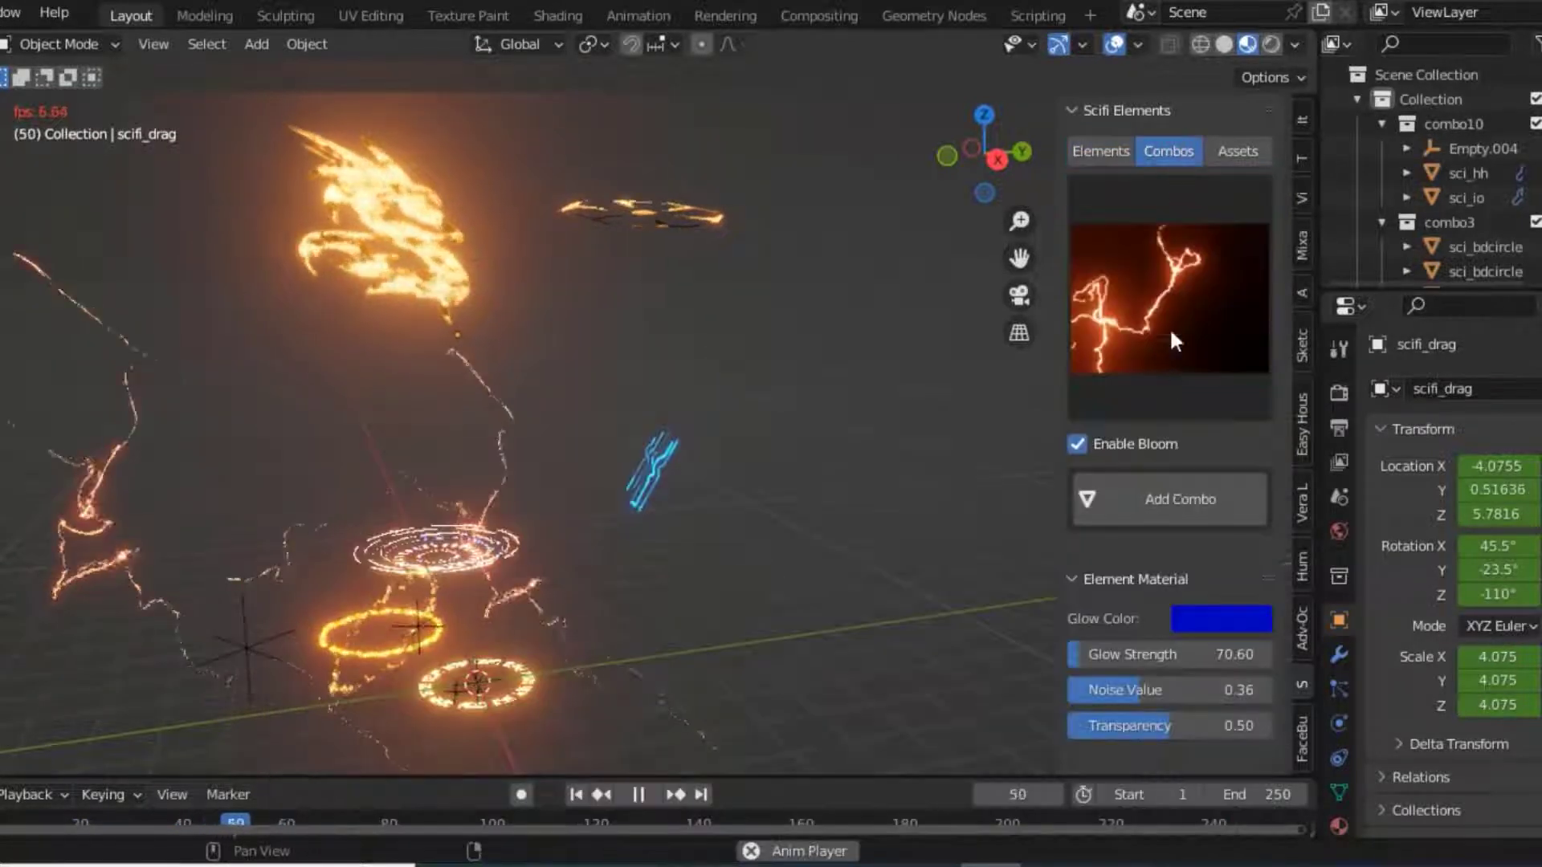
left_click(1158, 329)
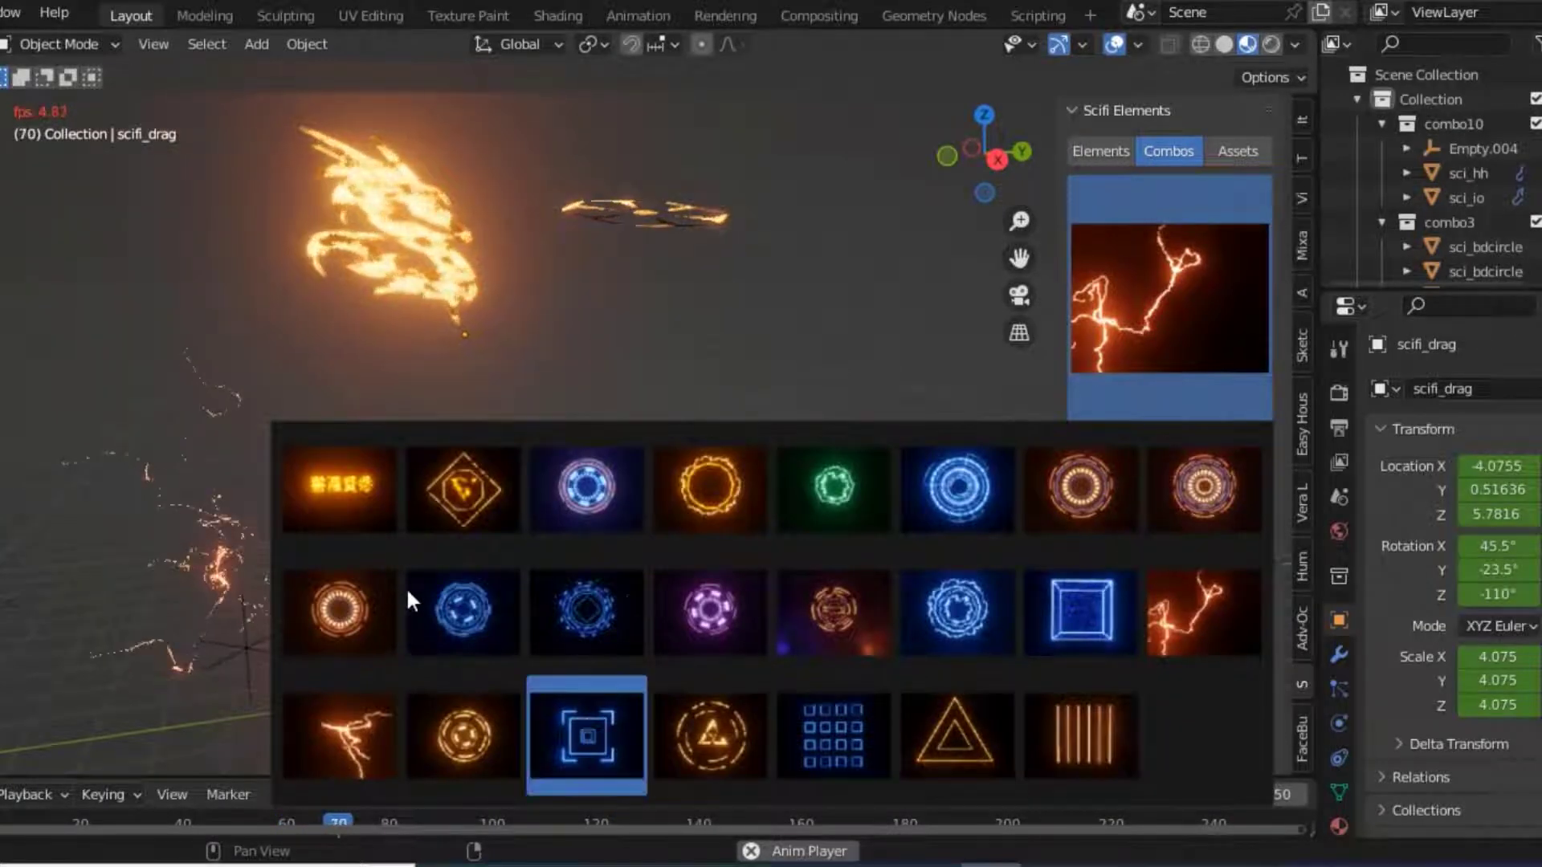
left_click(338, 507)
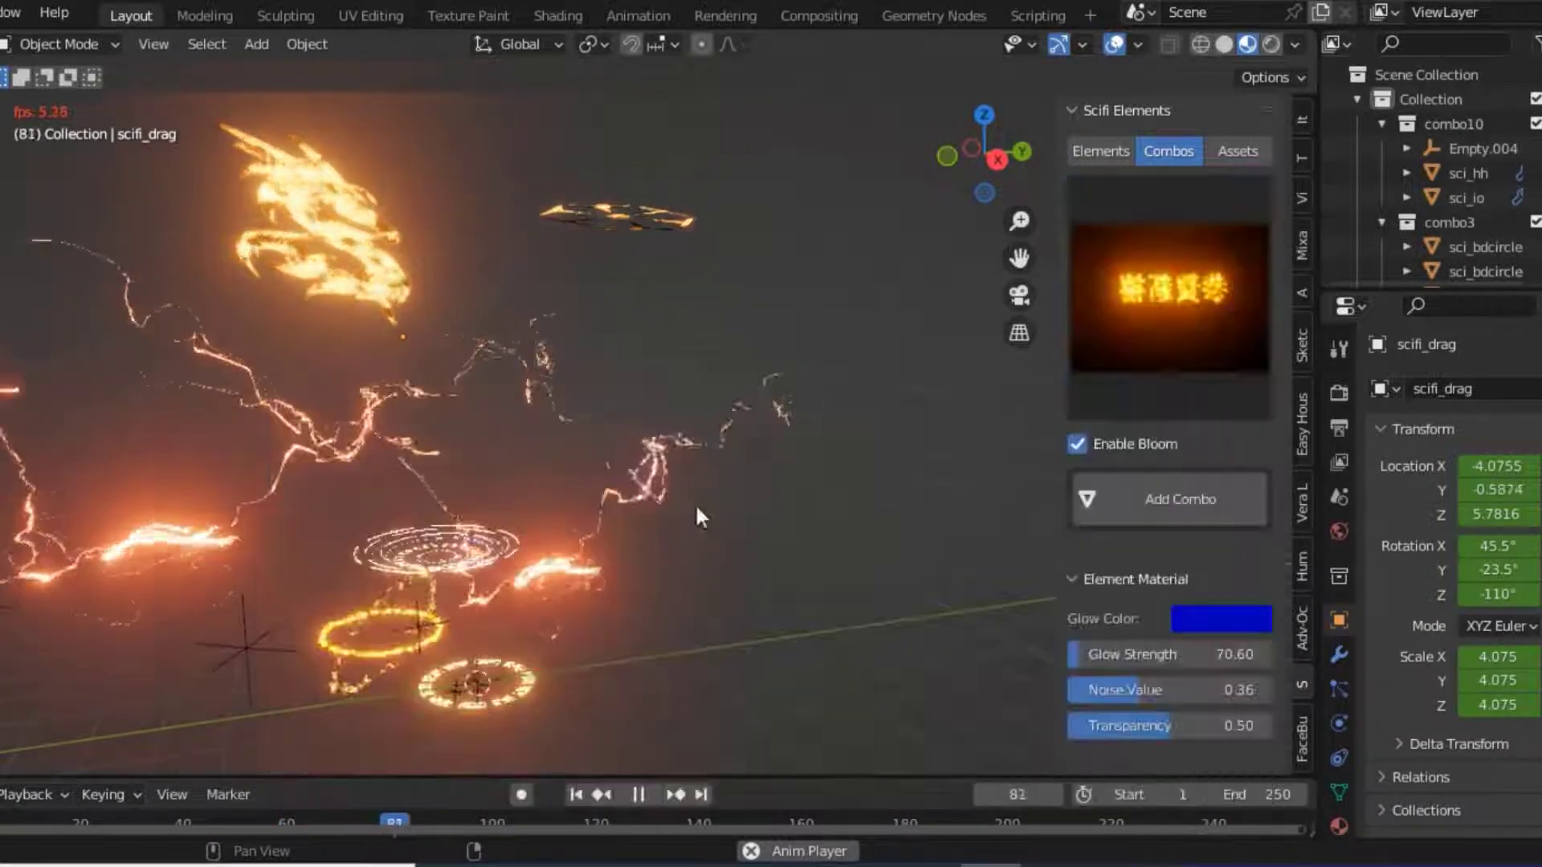
left_click(1160, 503)
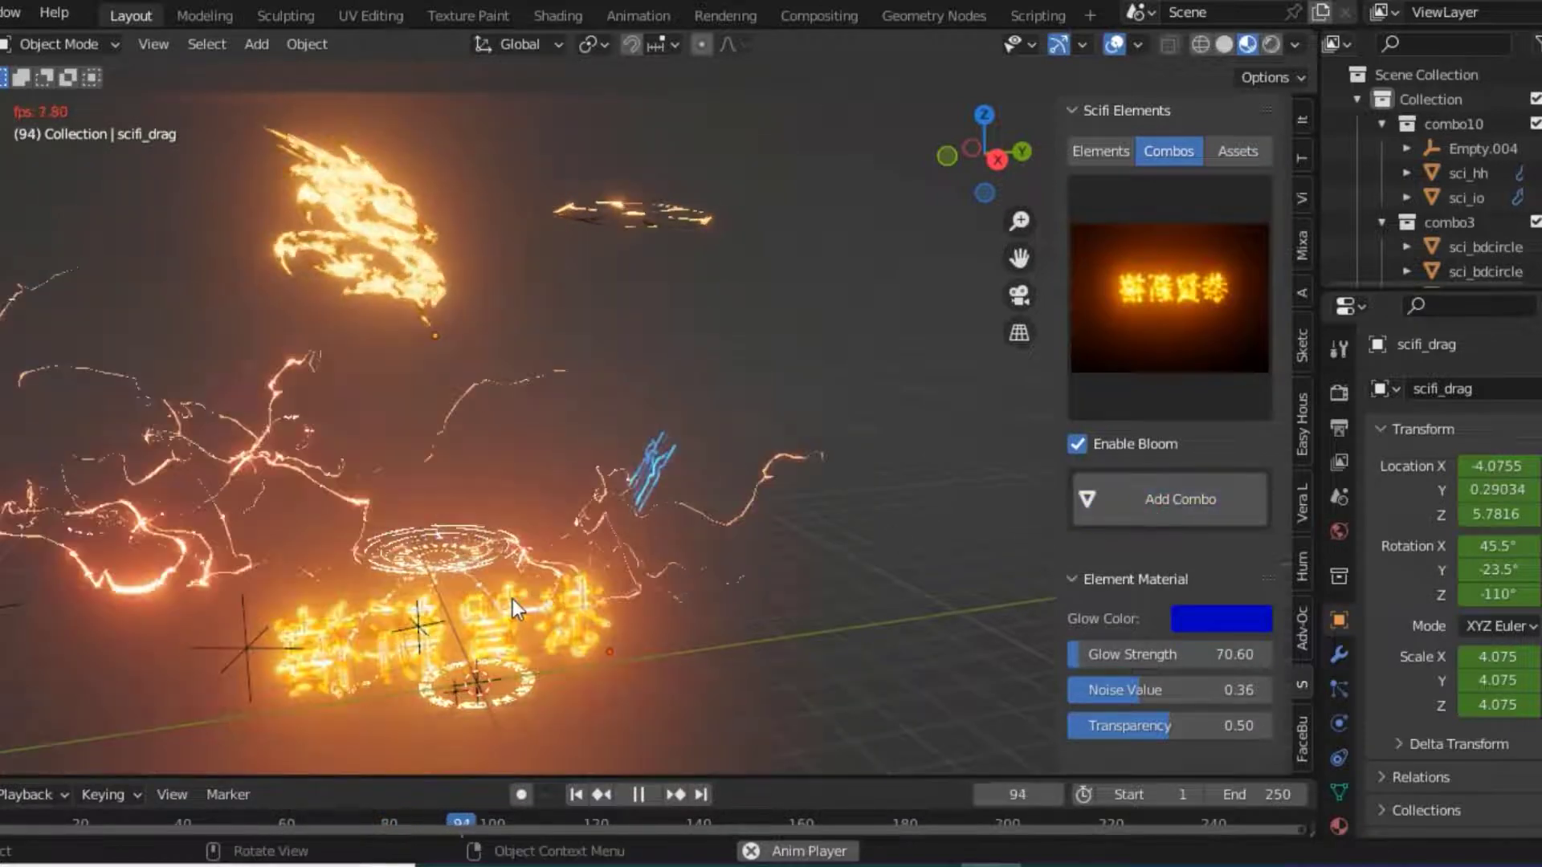
key("g")
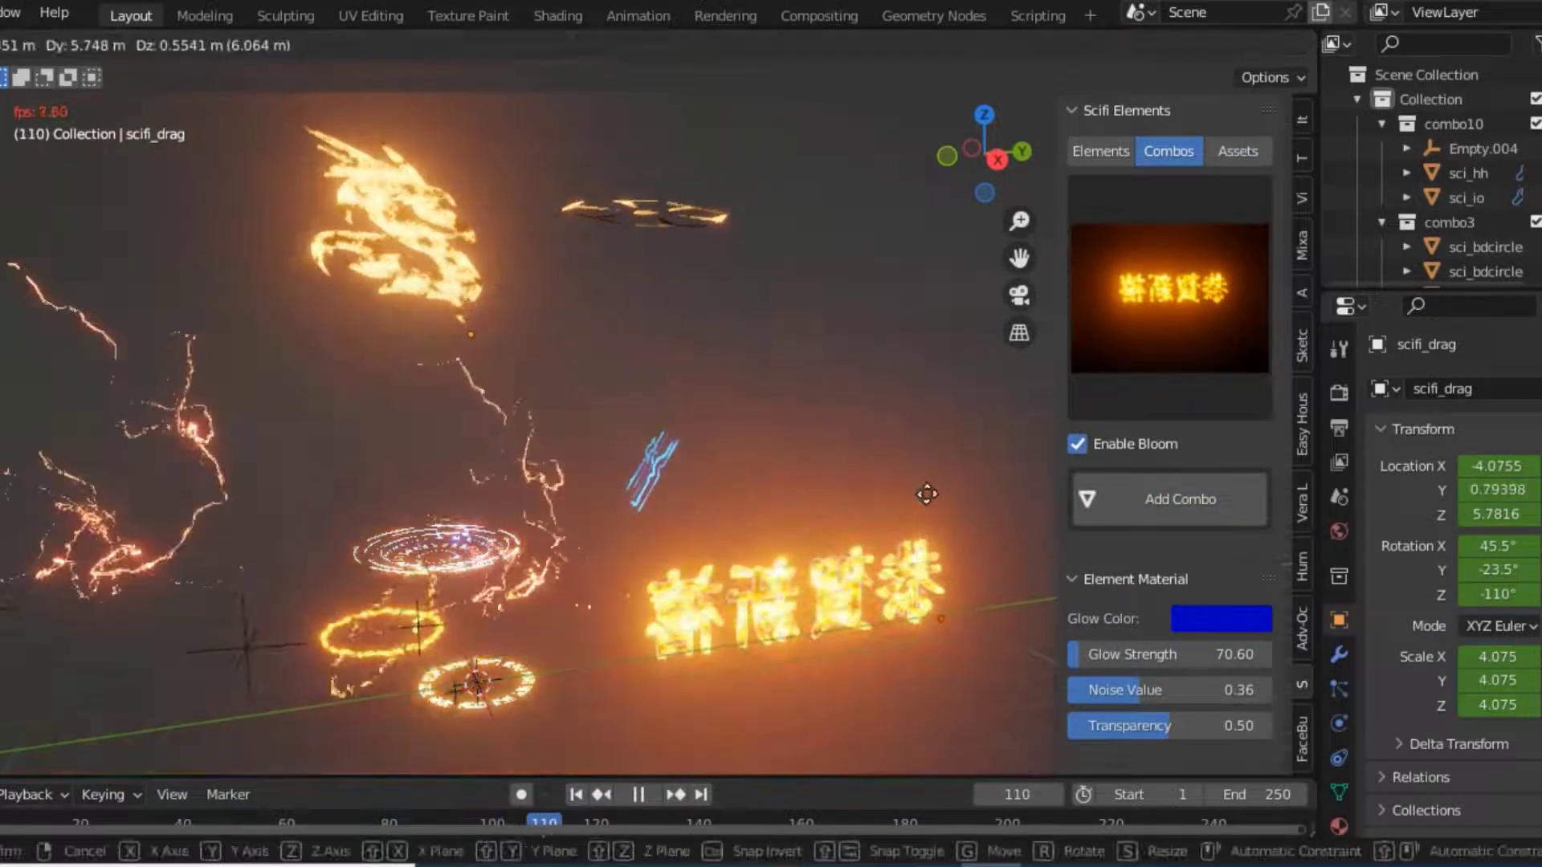
left_click(863, 340)
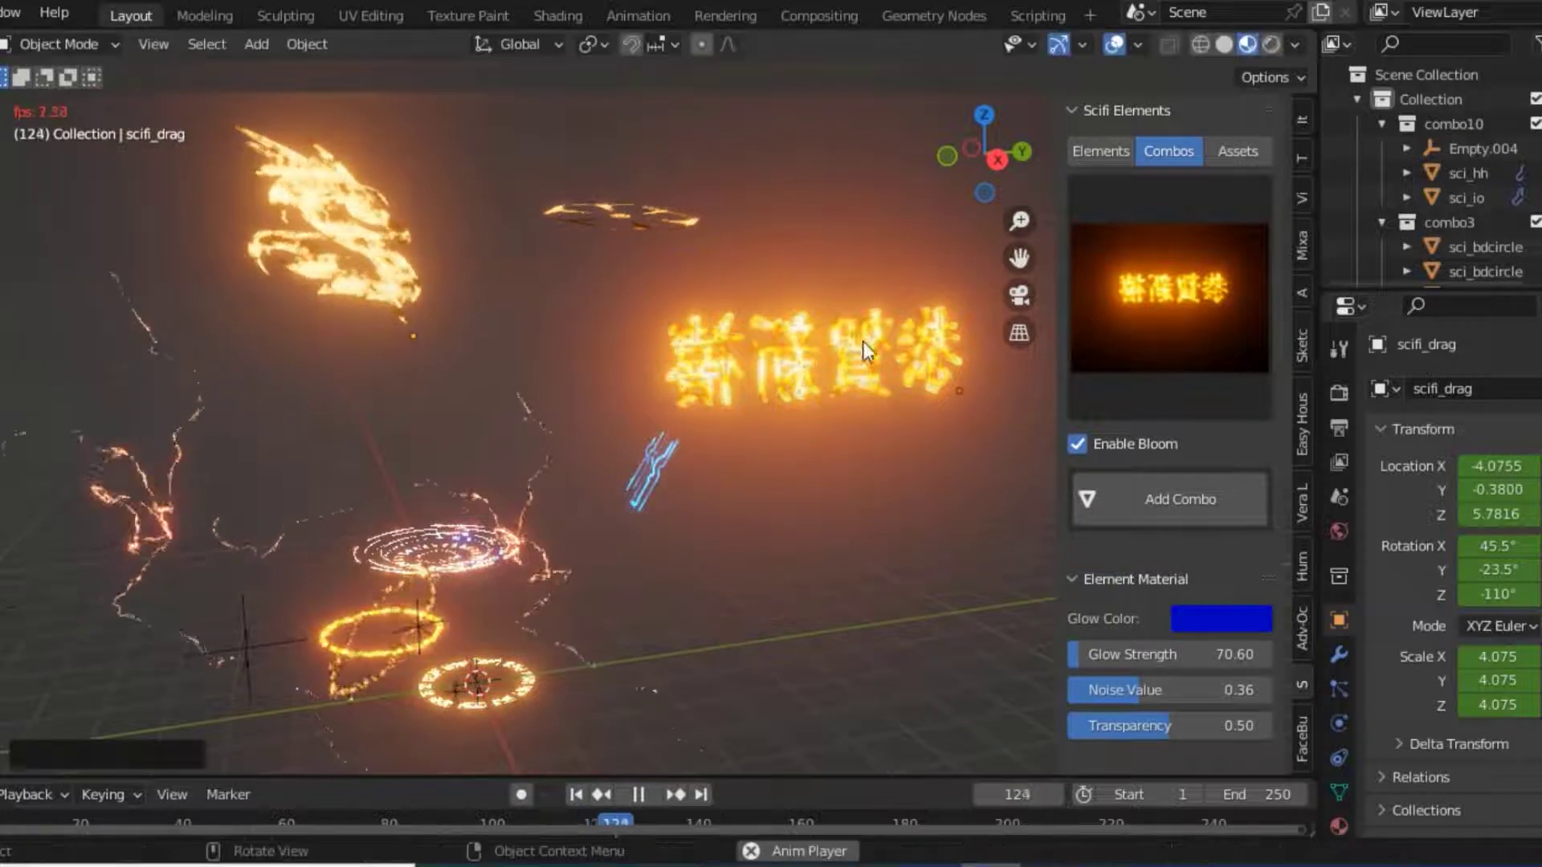
Pause playback, reposition the text, and tilt it about the global Y axis.
left_click(642, 799)
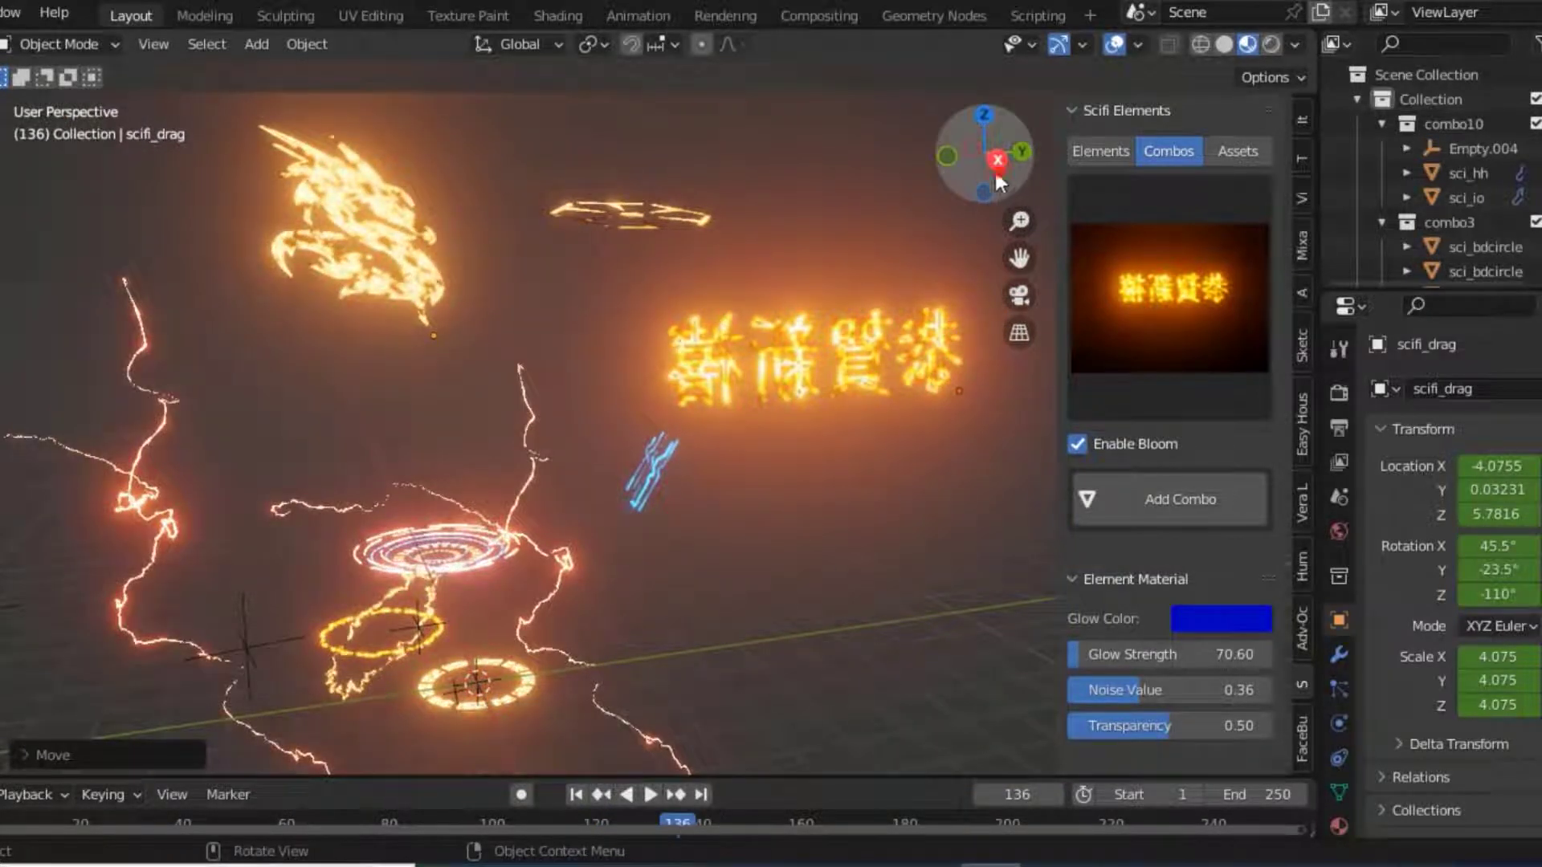
left_click_drag(997, 175, 976, 193)
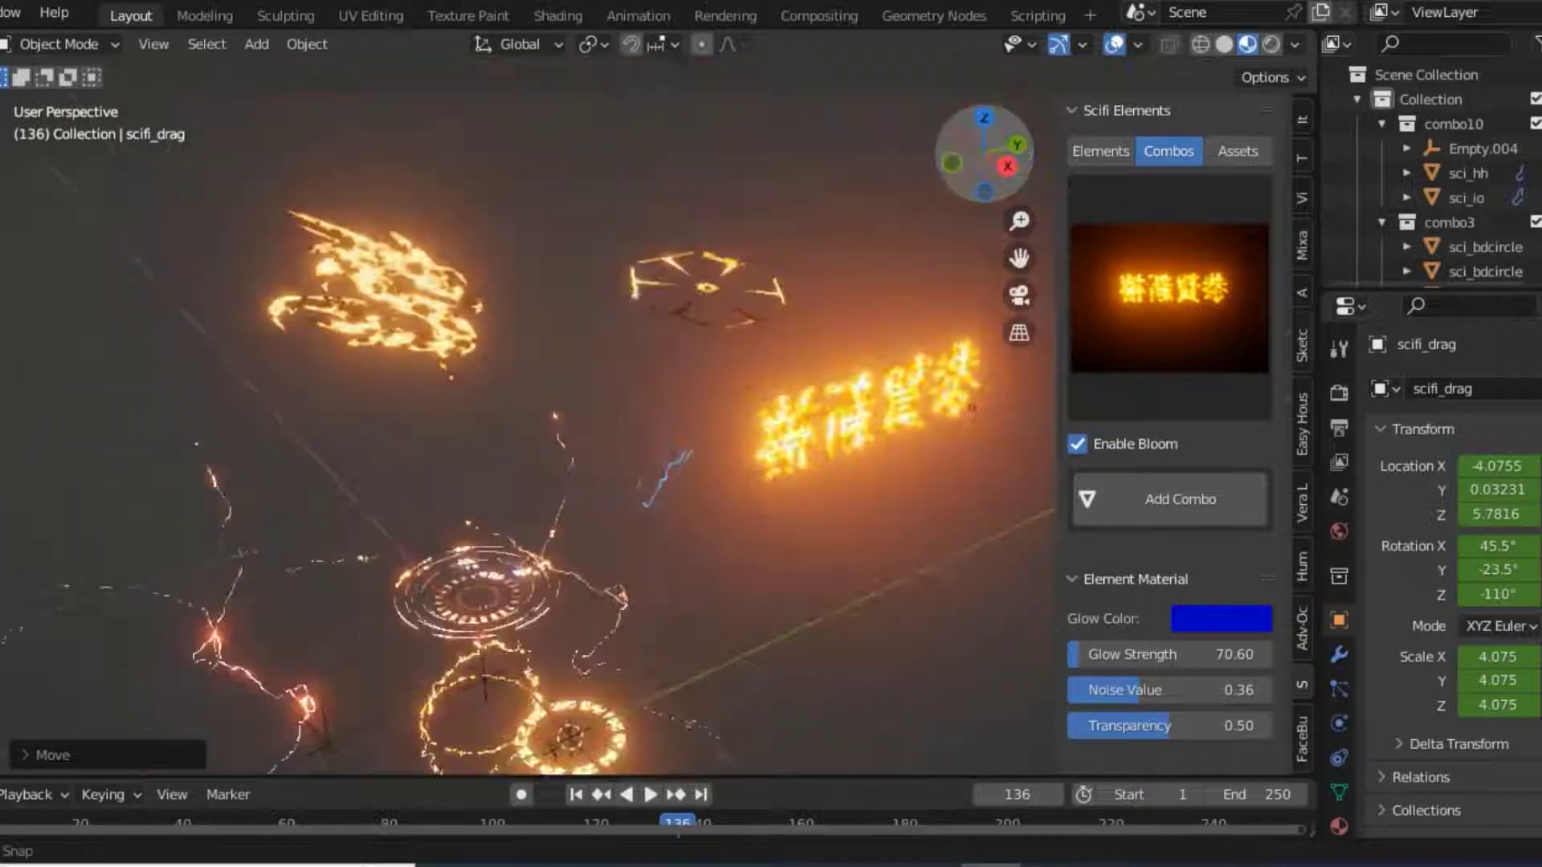
left_click_drag(984, 153, 747, 426)
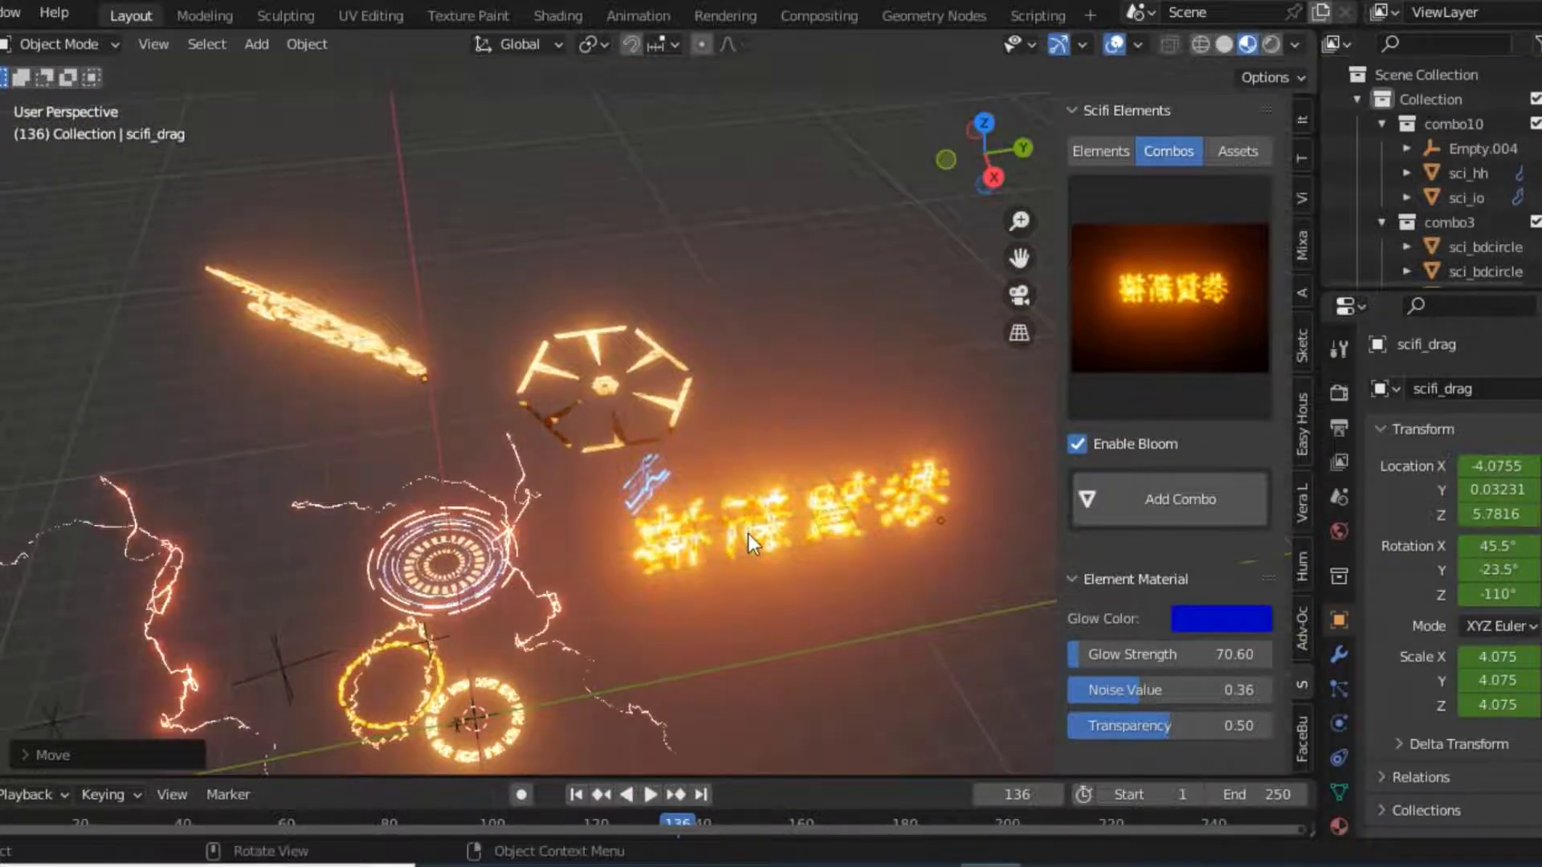
left_click_drag(749, 534, 723, 584)
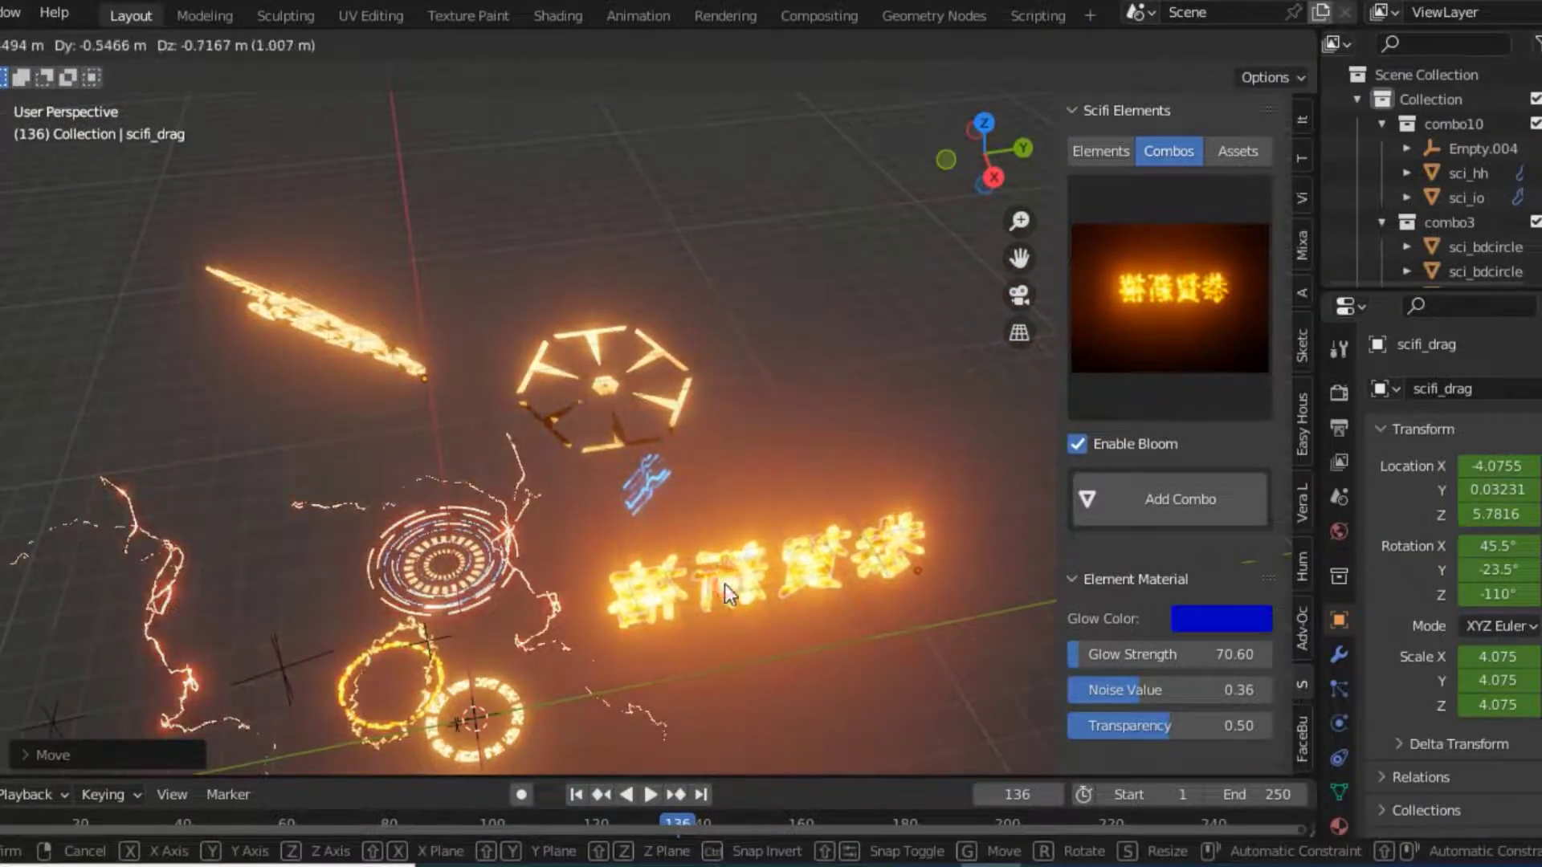
key("r")
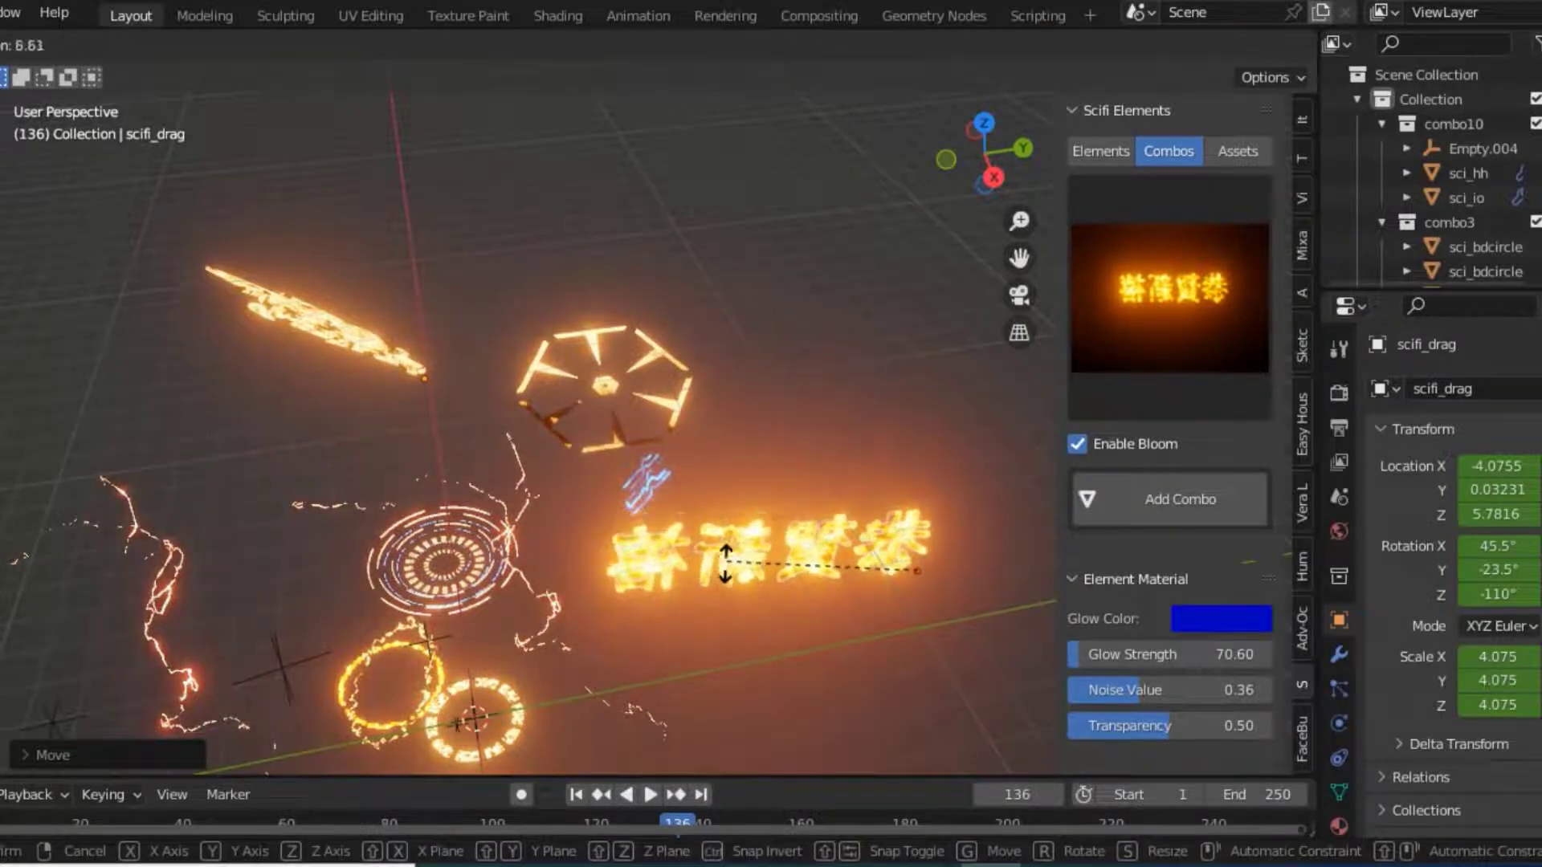
key("y")
left_click_drag(727, 550, 784, 102)
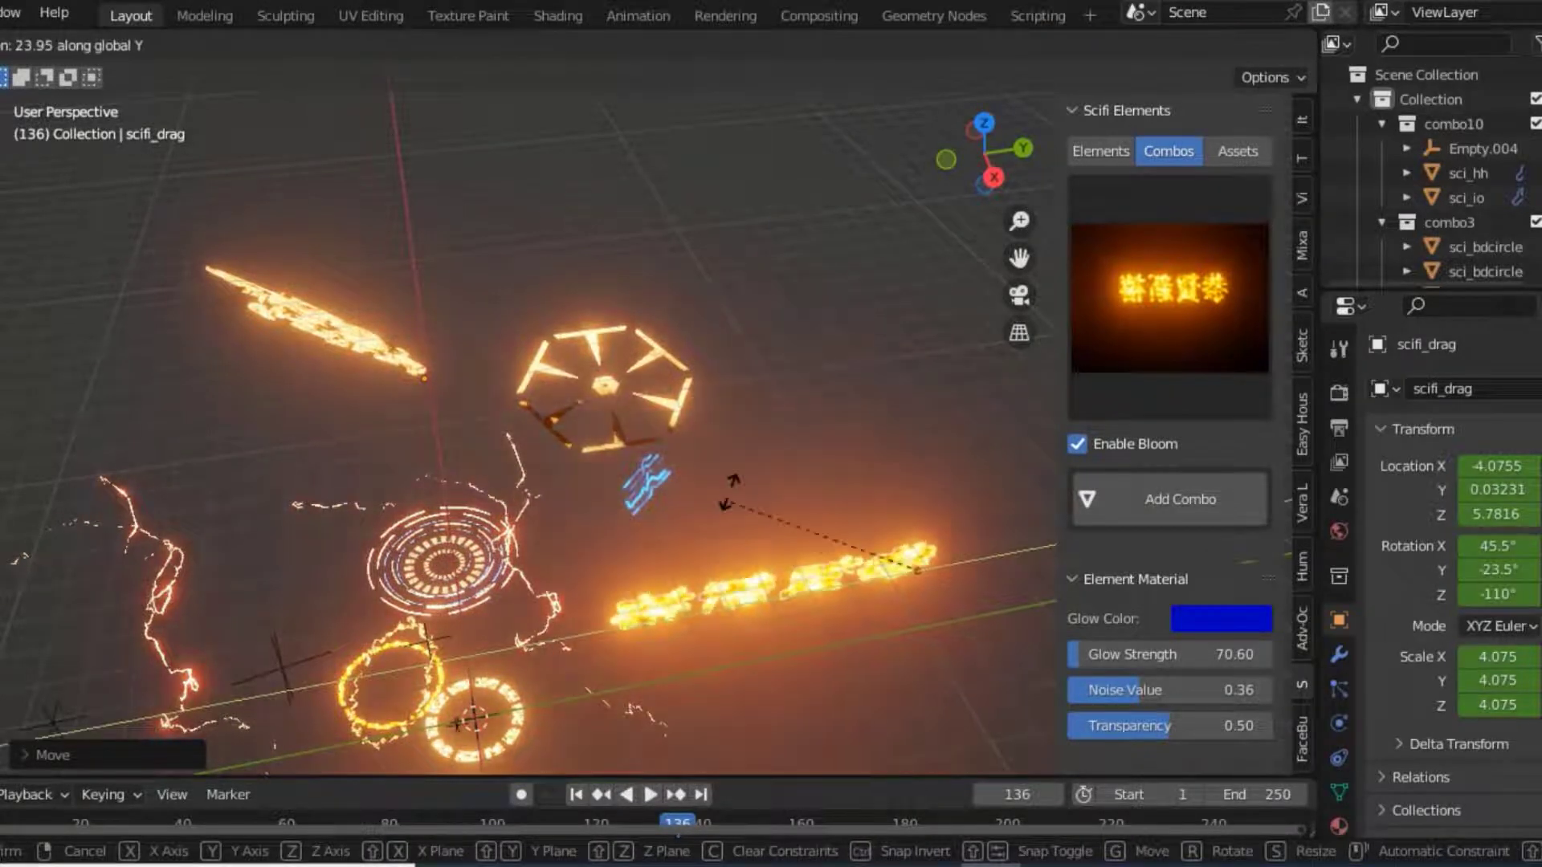
Confirm the text's tilt and rotate the hexagon emblem about global Y.
left_click(789, 115)
left_click(608, 402)
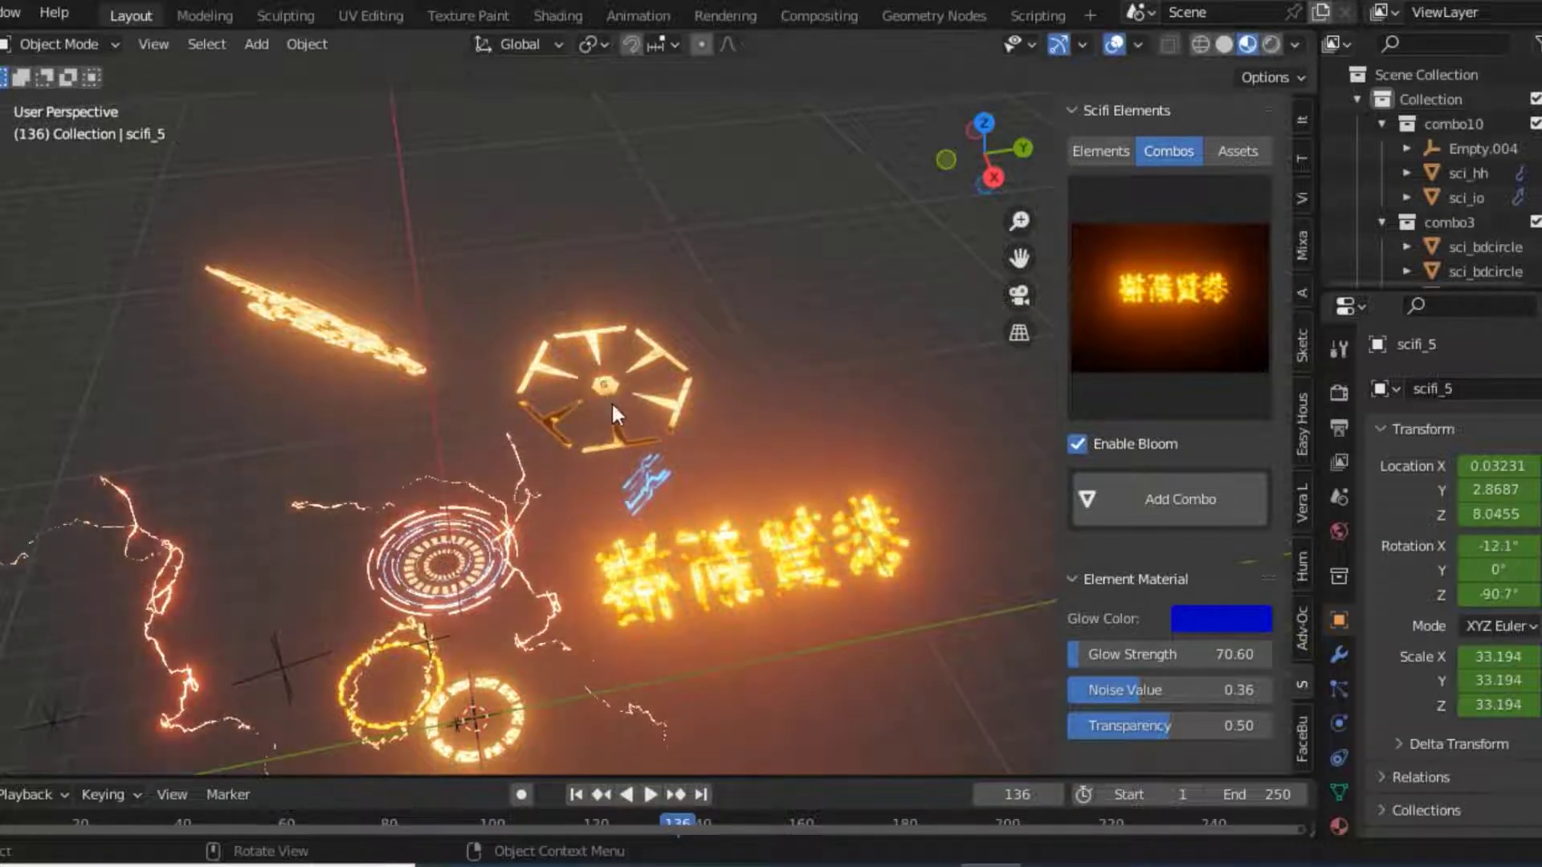
key("r")
key("y")
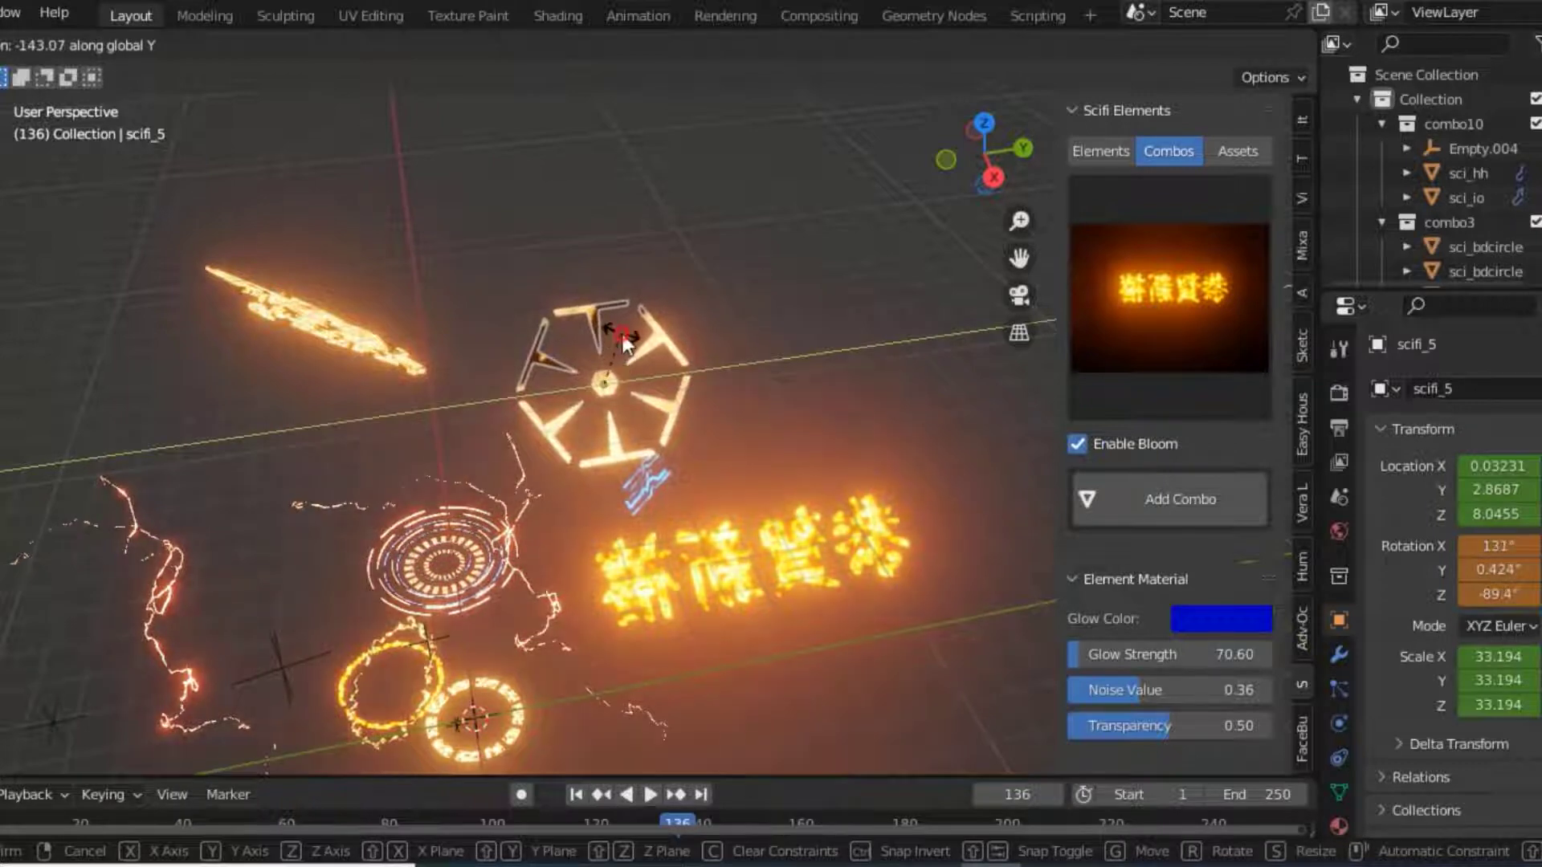
left_click(624, 343)
Rotate the fiery streak about global Y to reveal its dragon shape at 115° X.
left_click(376, 339)
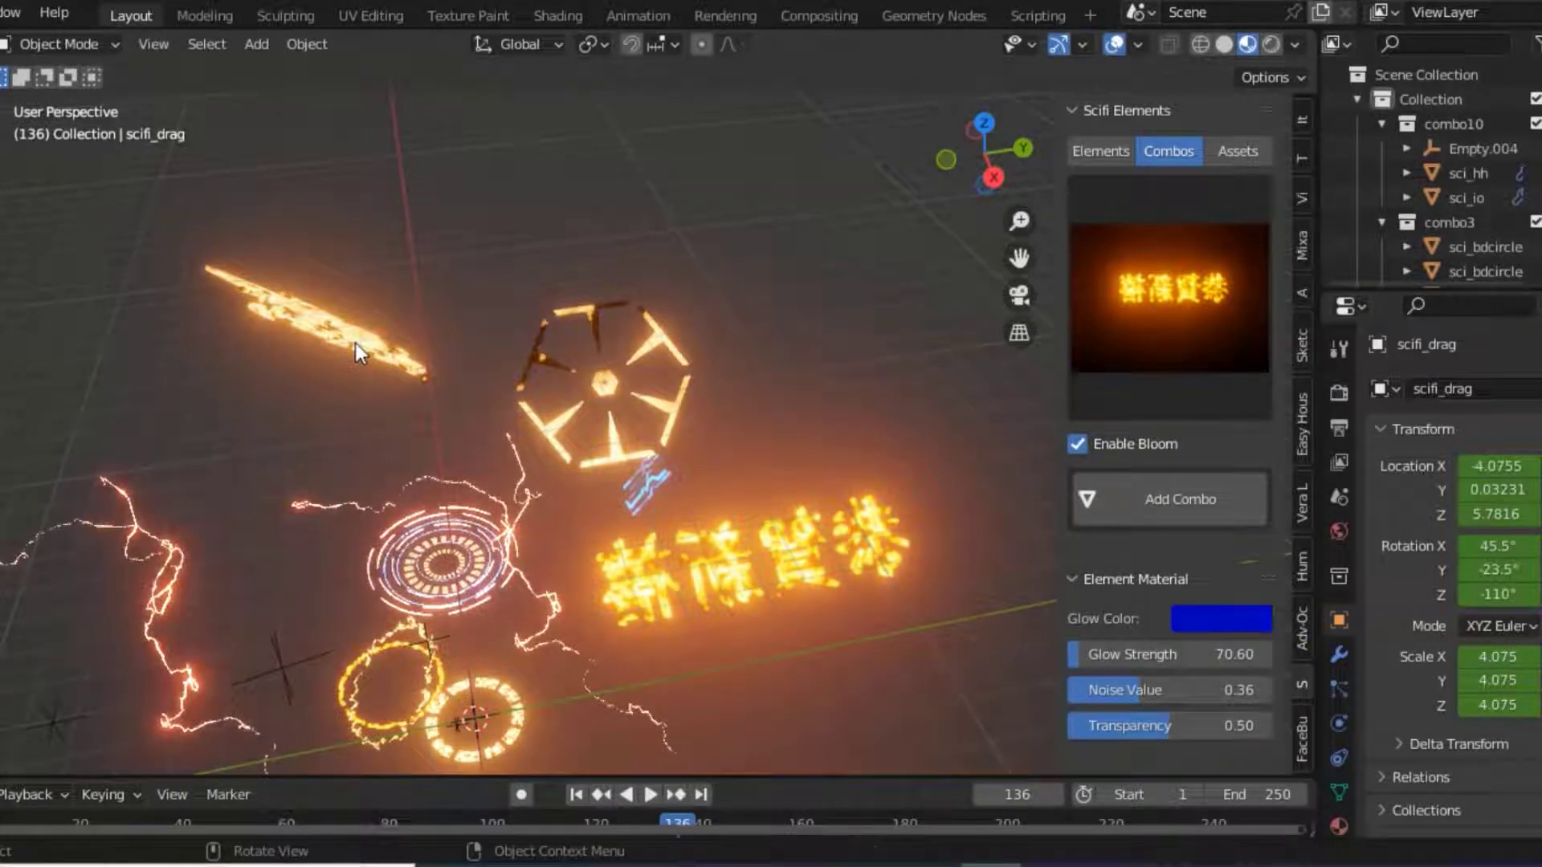
key("r")
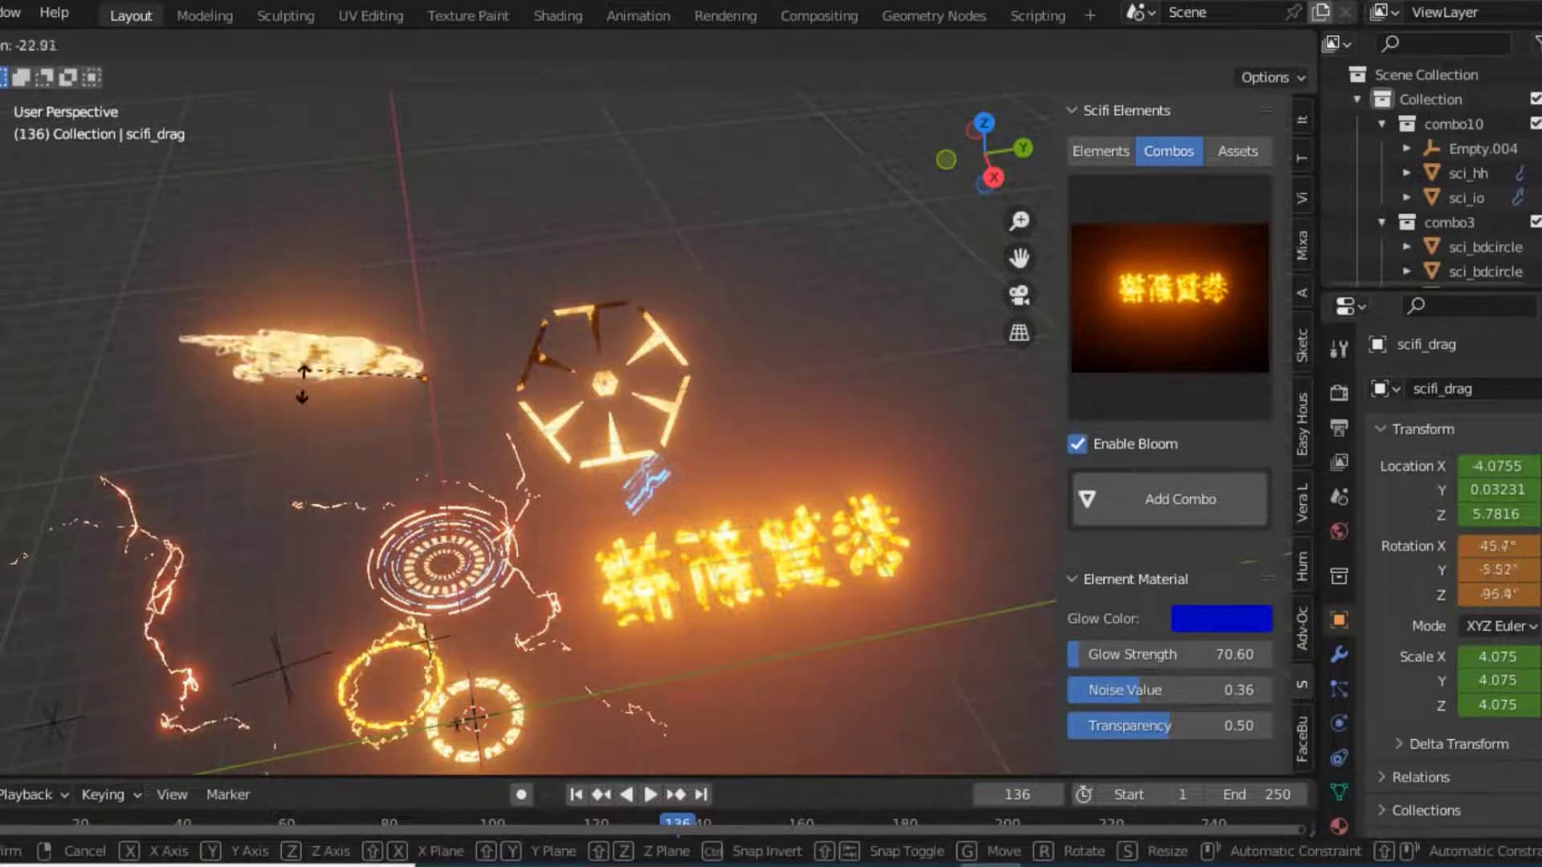
left_click(295, 410)
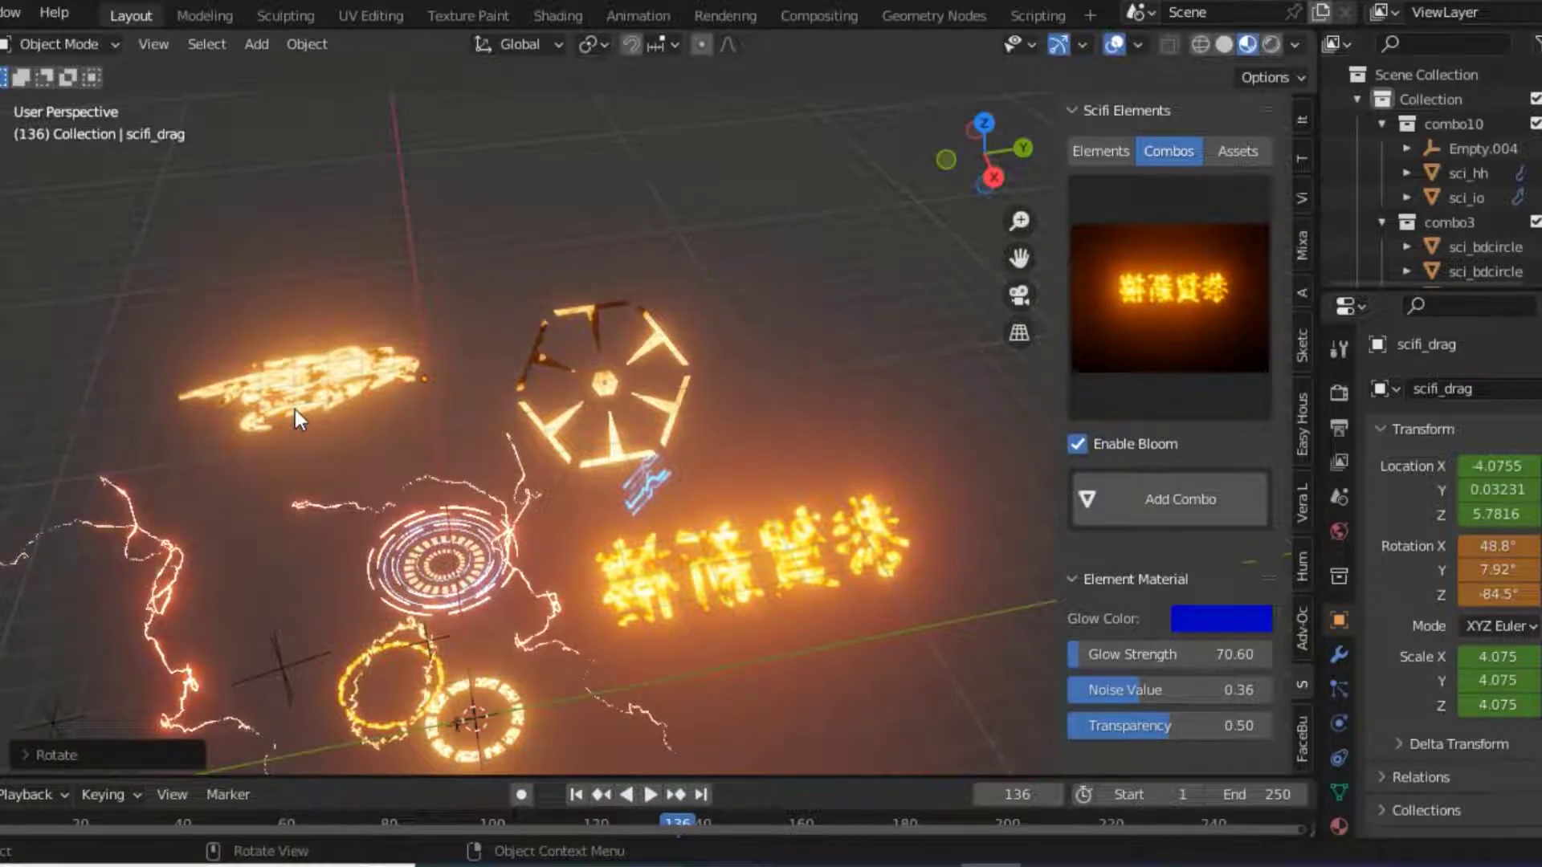
key("r")
key("y")
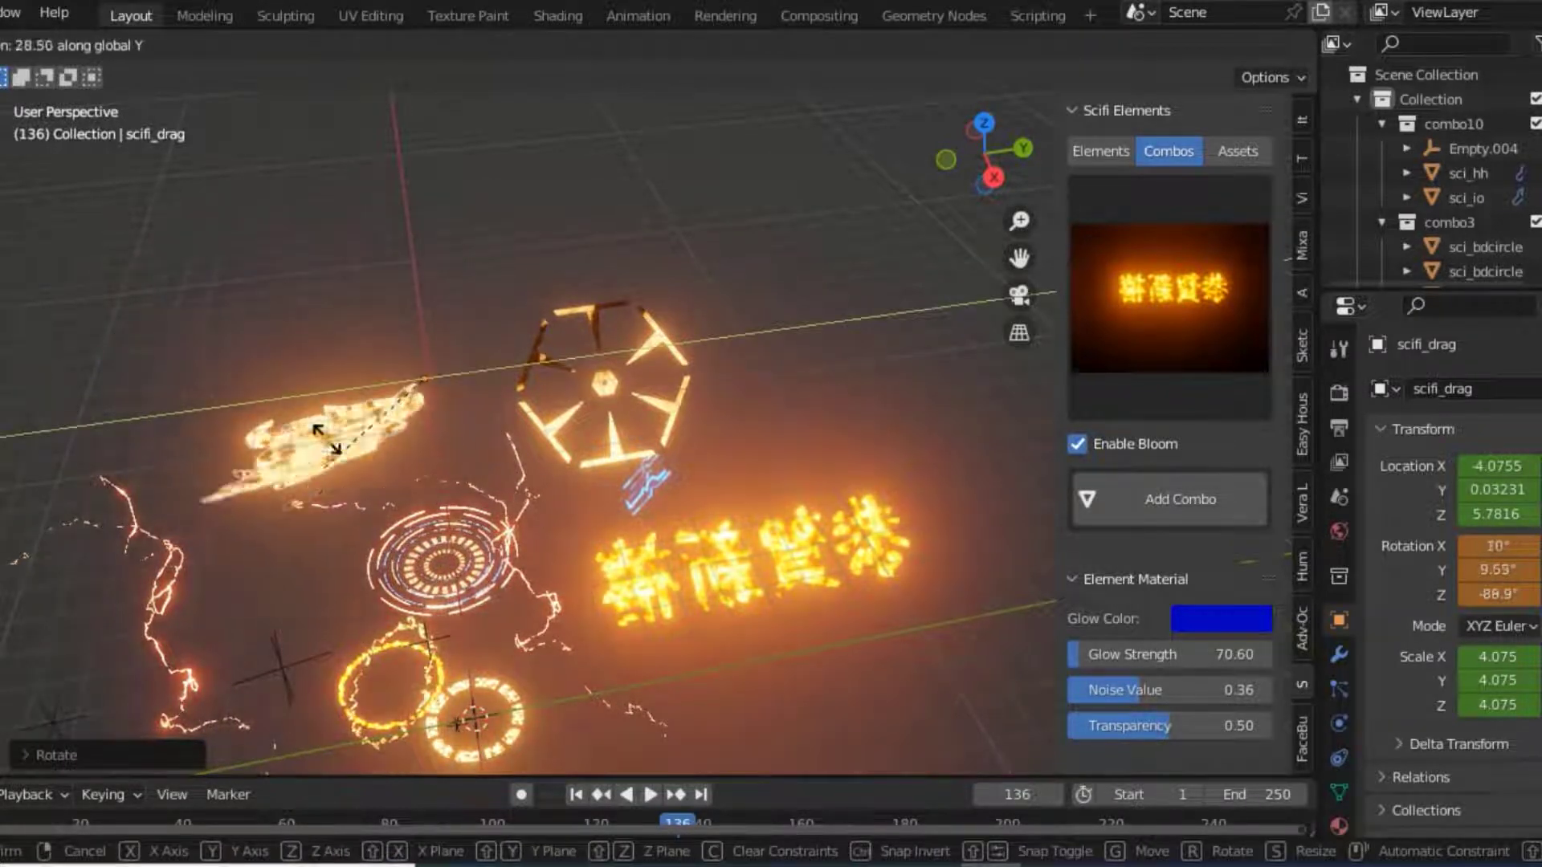
left_click(444, 536)
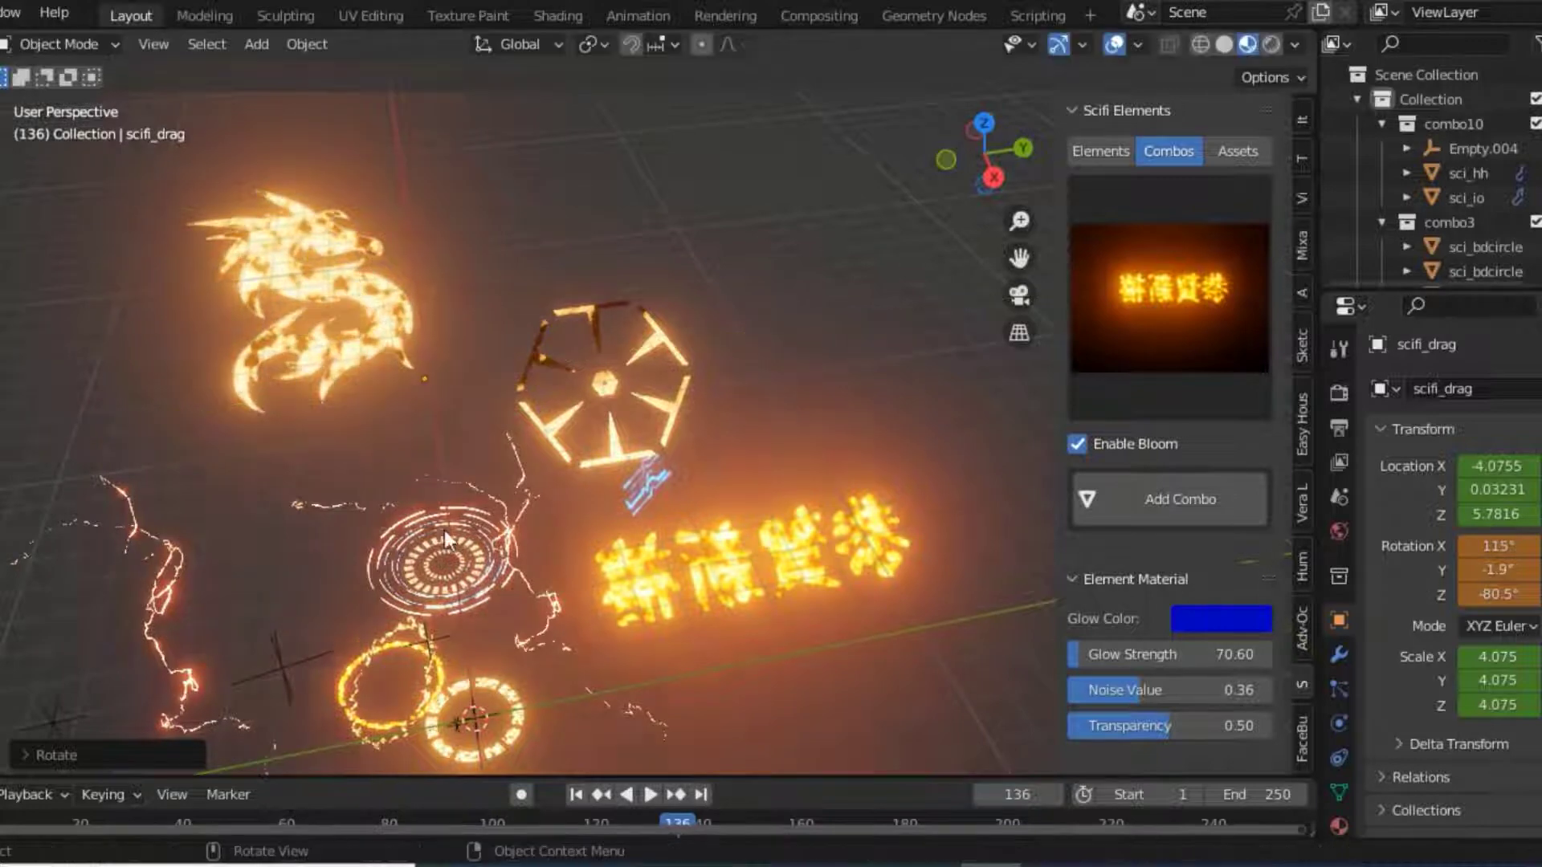
left_click(454, 565)
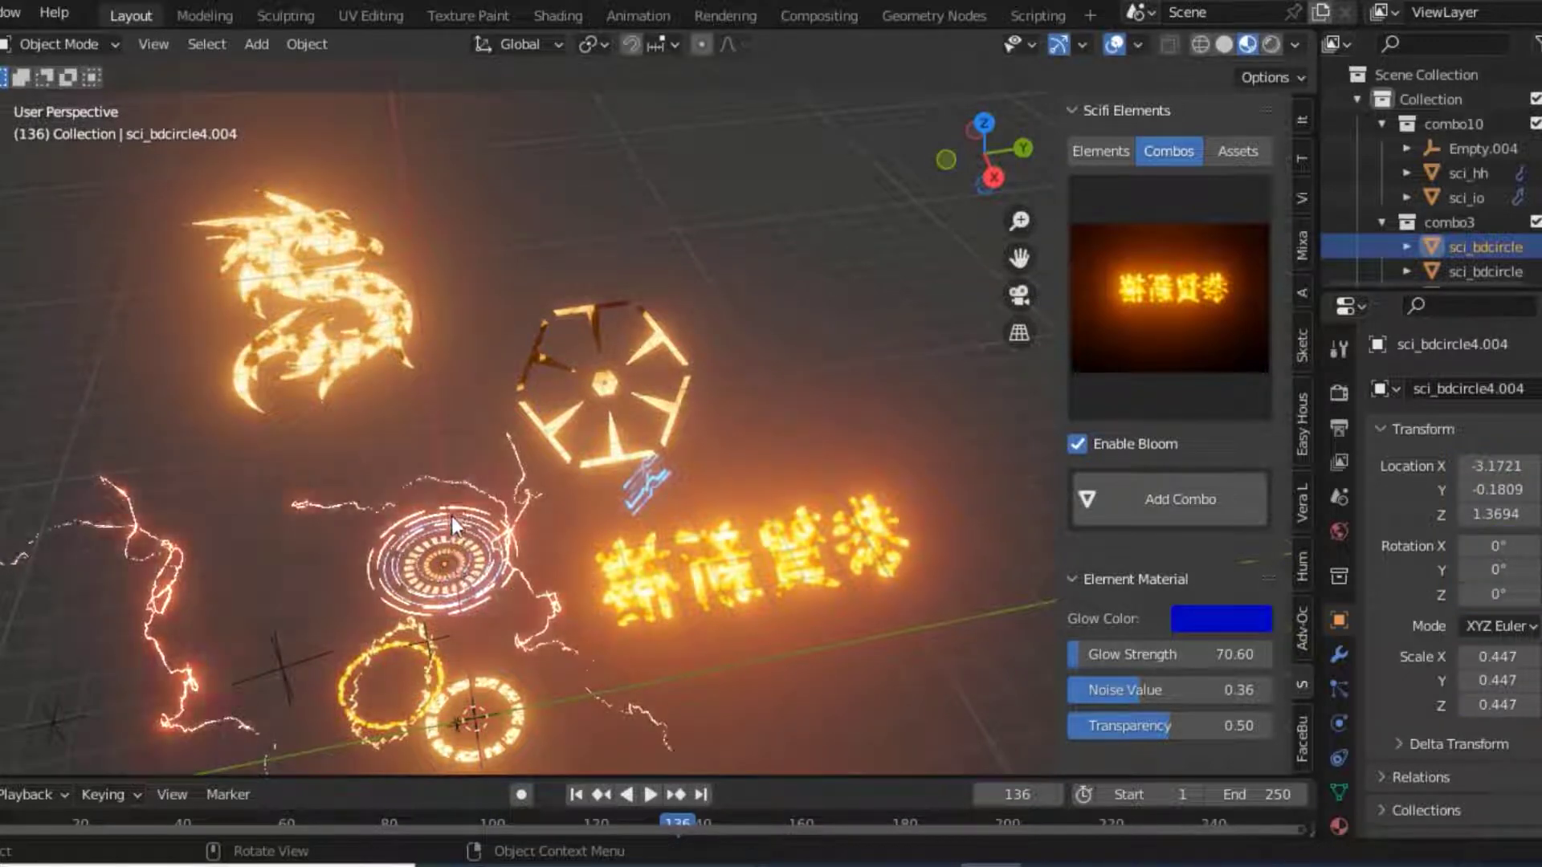
Move the lightning bolt above the hexagon and shift fire rings sci_hh and sci_io left.
left_click(162, 609)
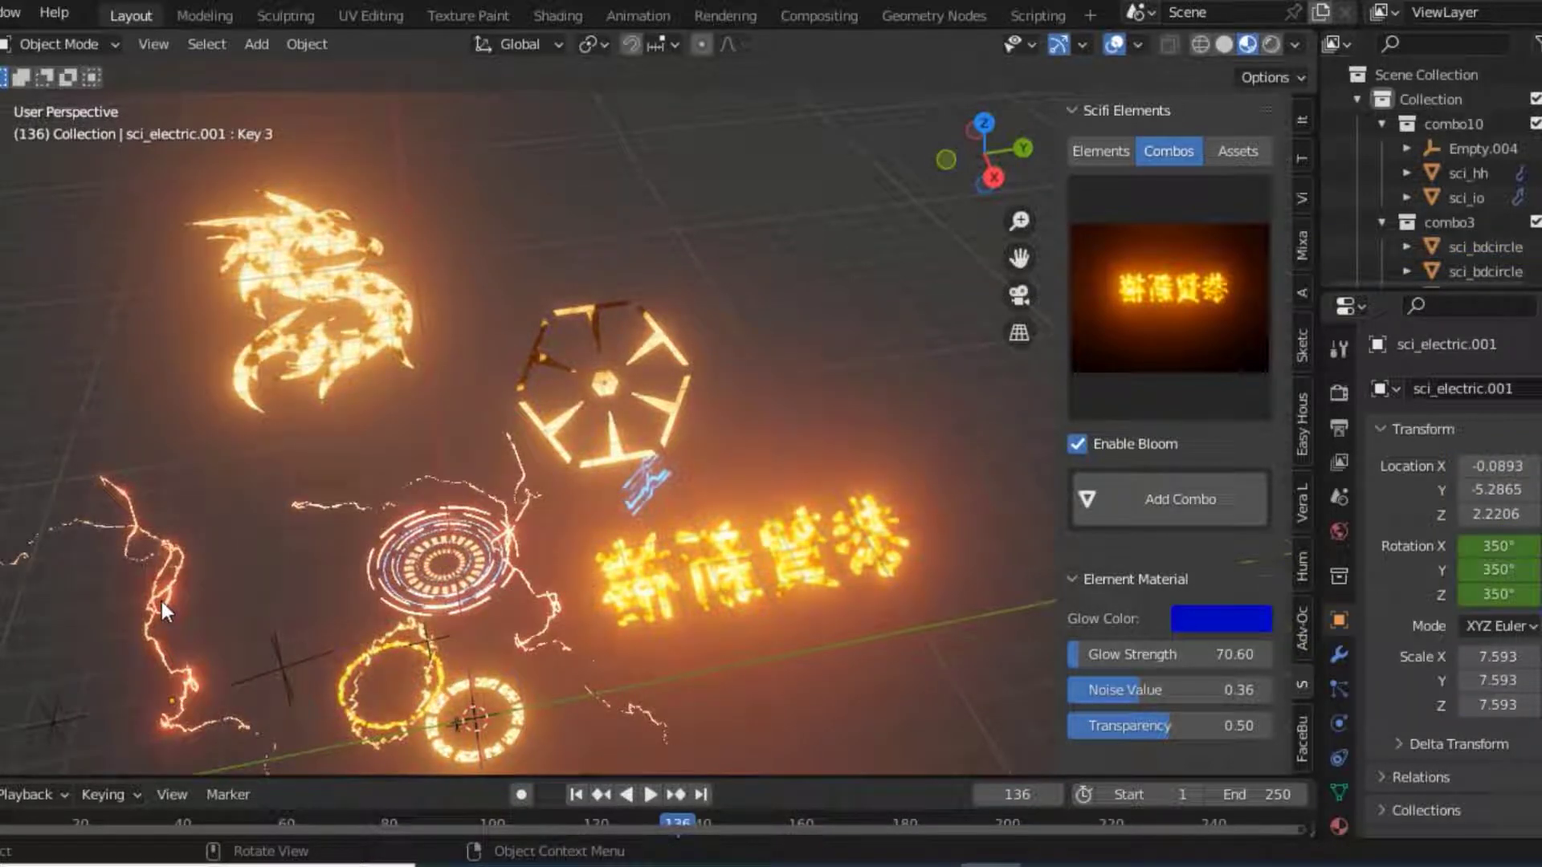
key("g")
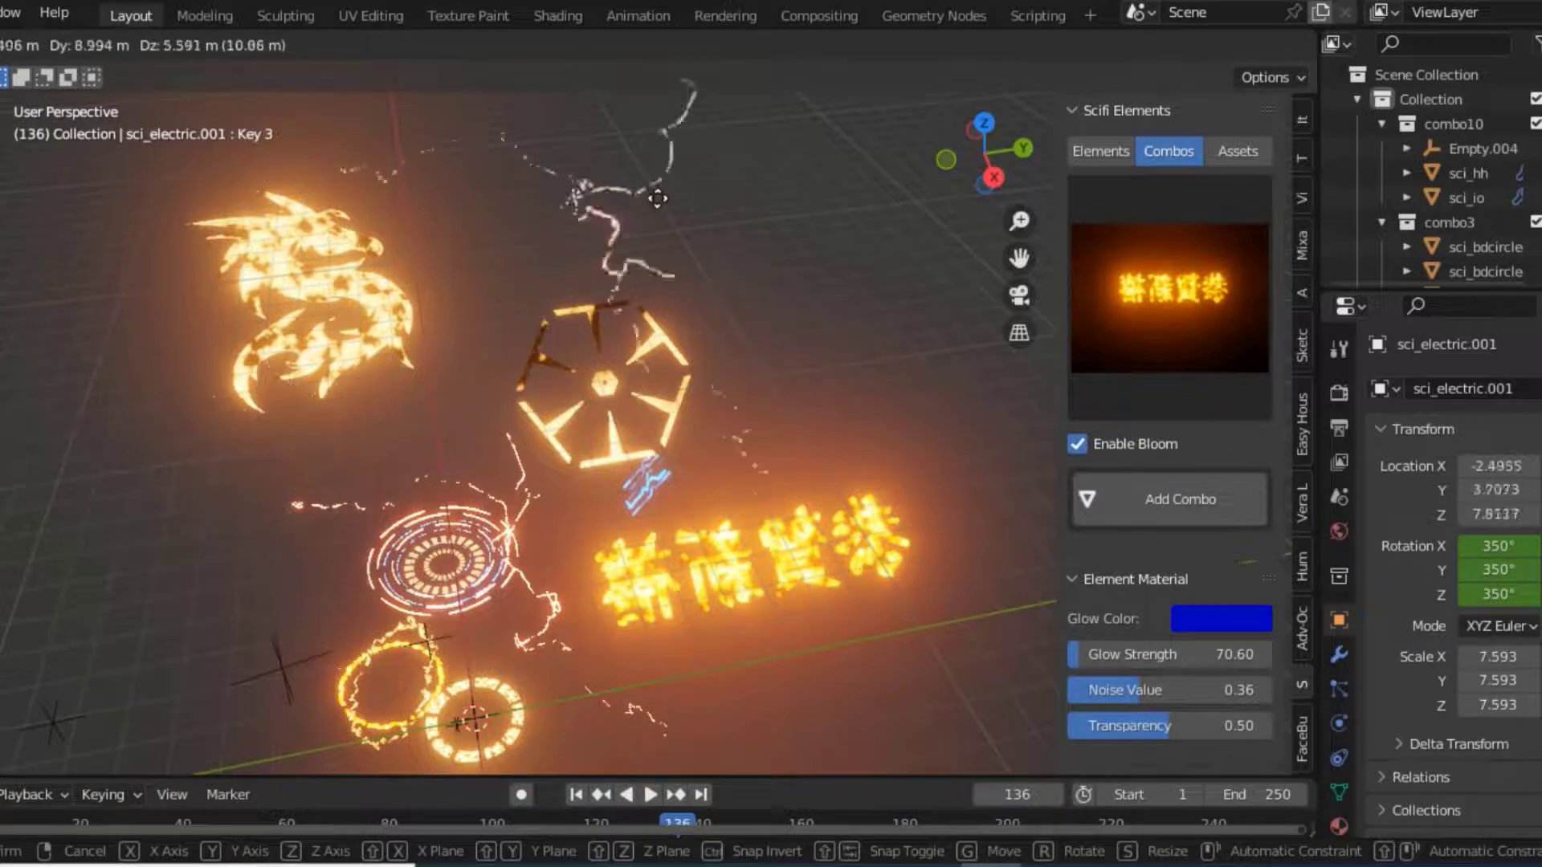
left_click(816, 242)
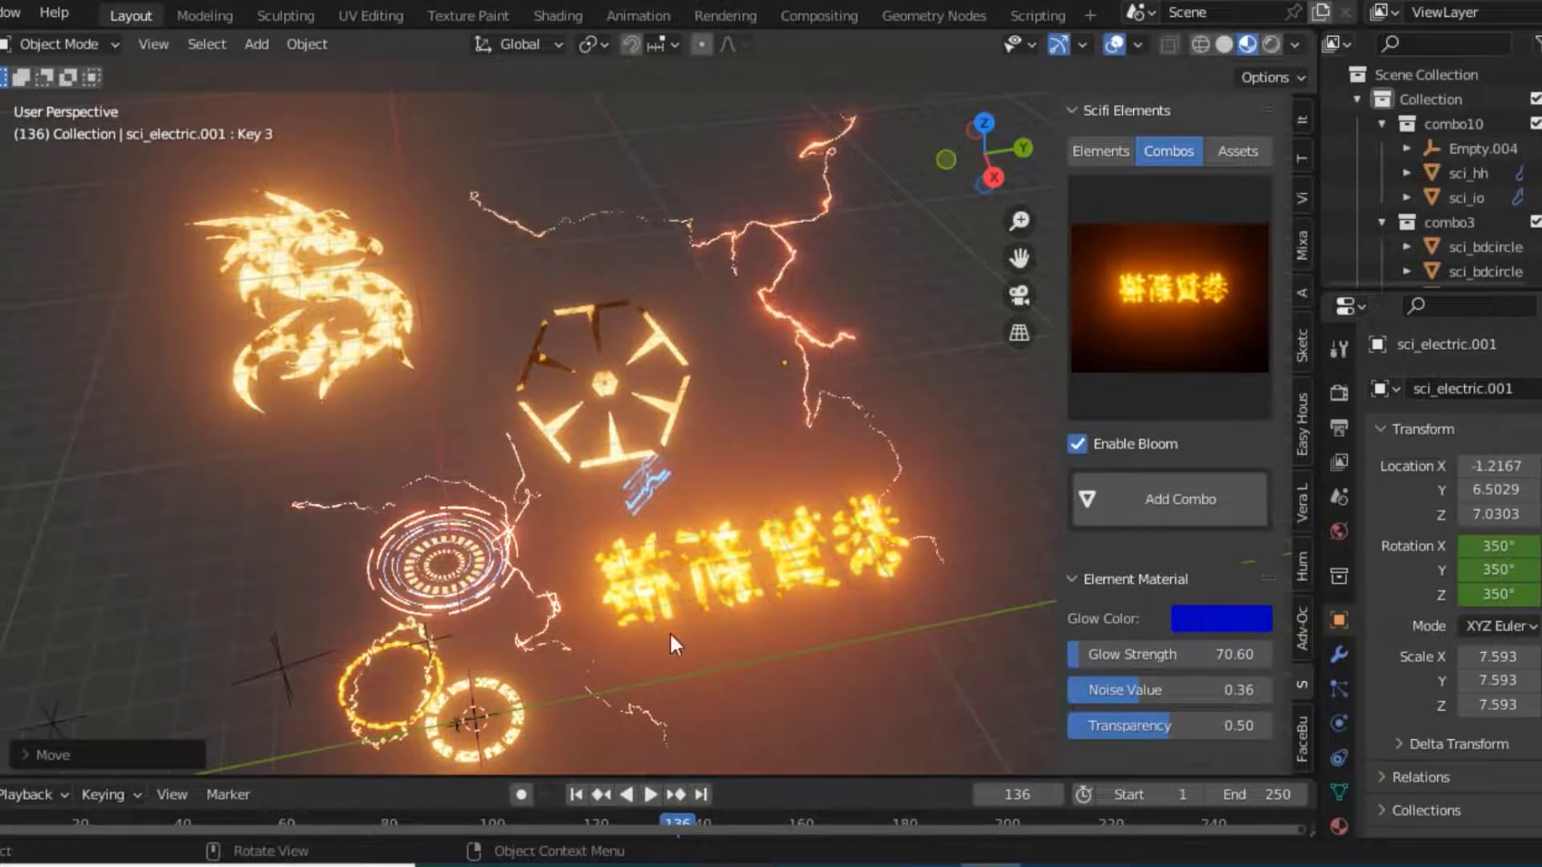
left_click(410, 703)
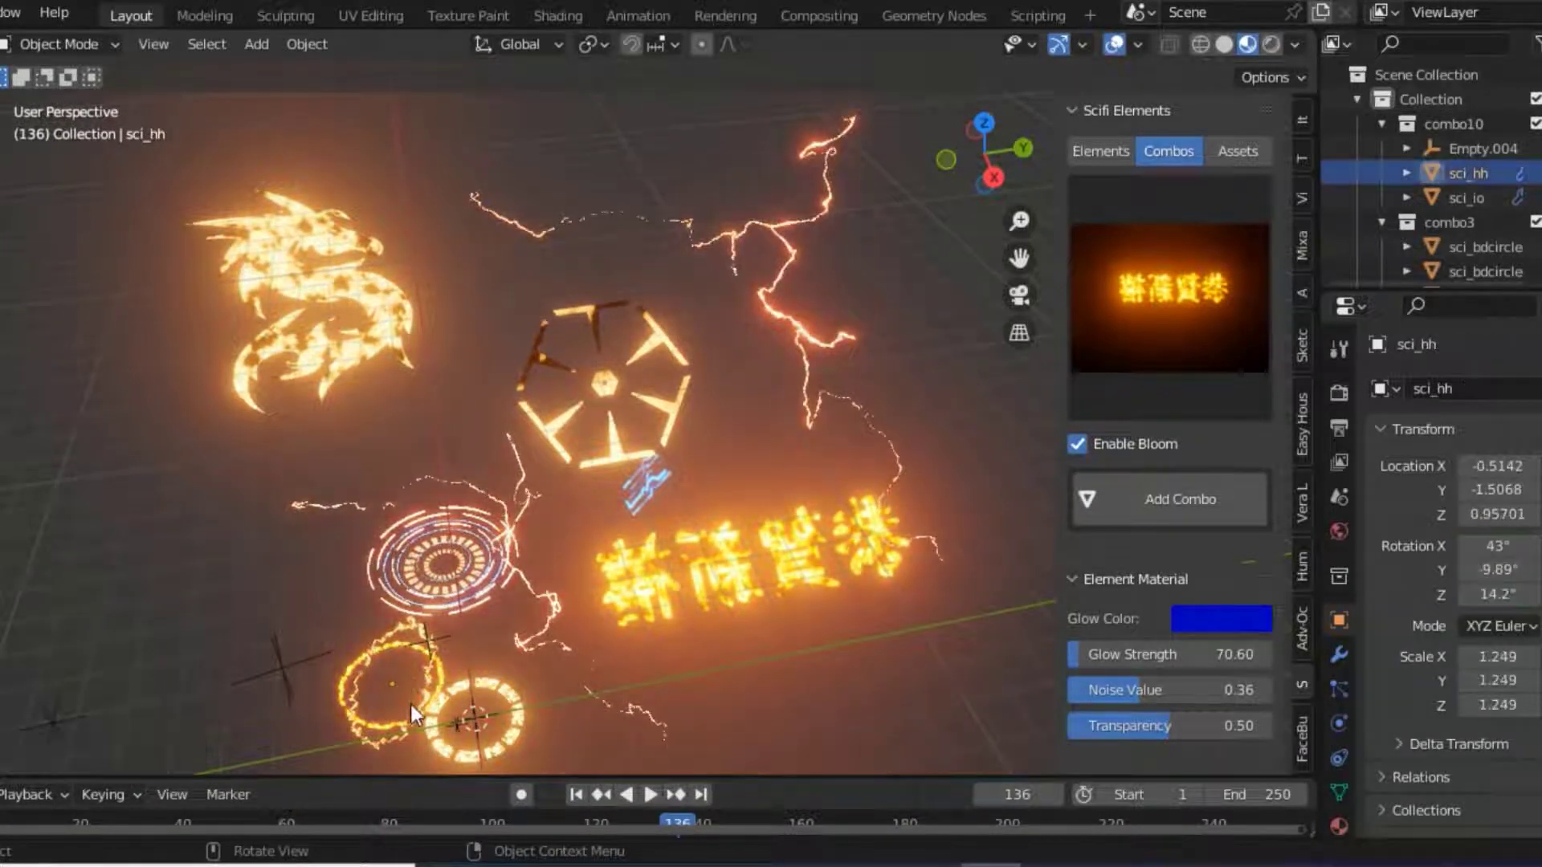
key("g")
left_click(187, 554)
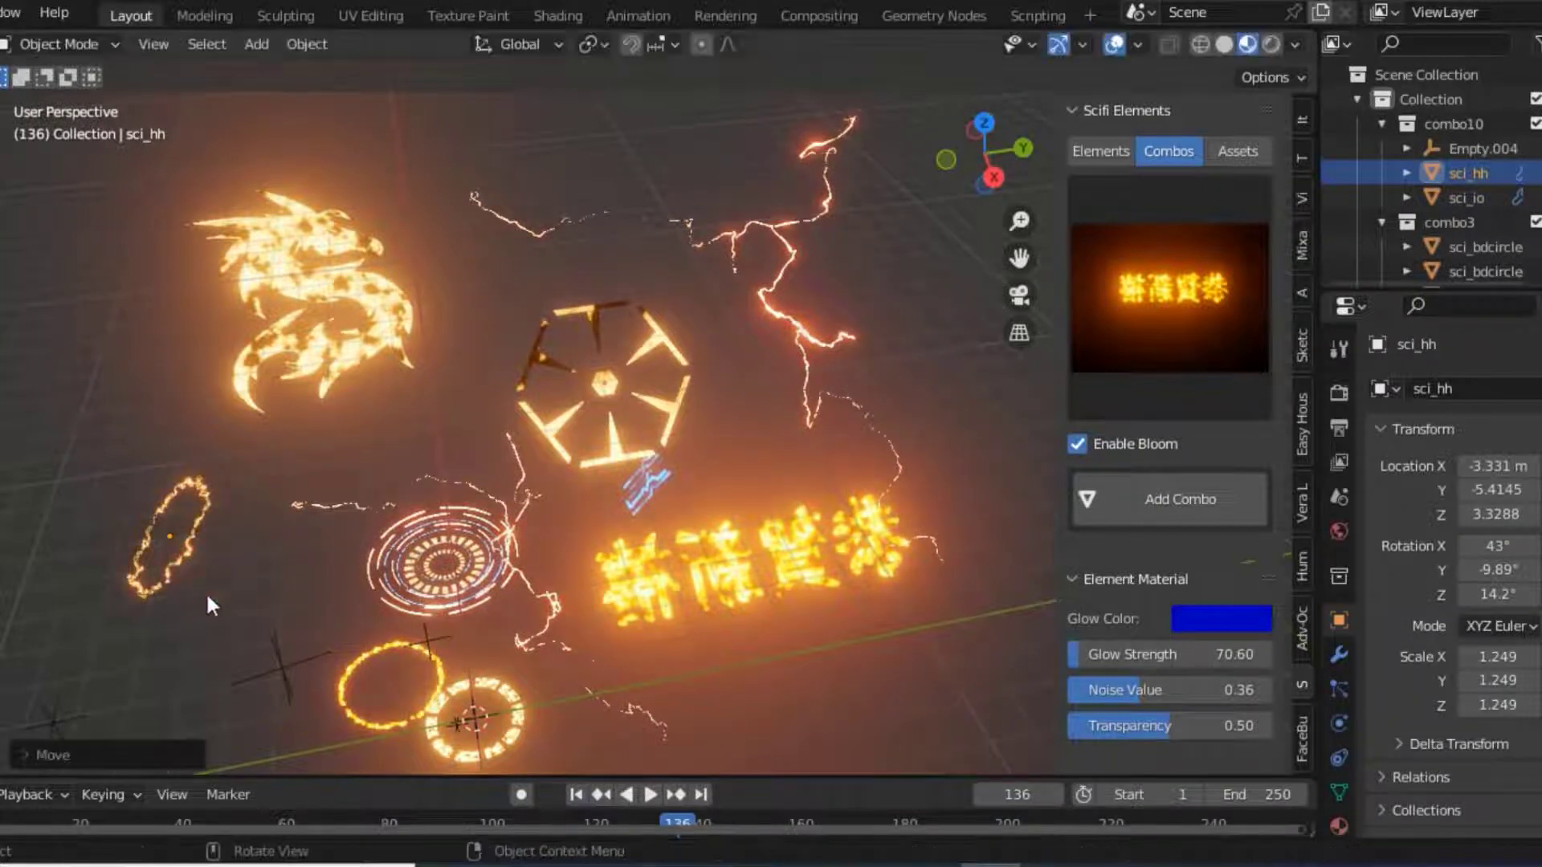
left_click(397, 703)
key("g")
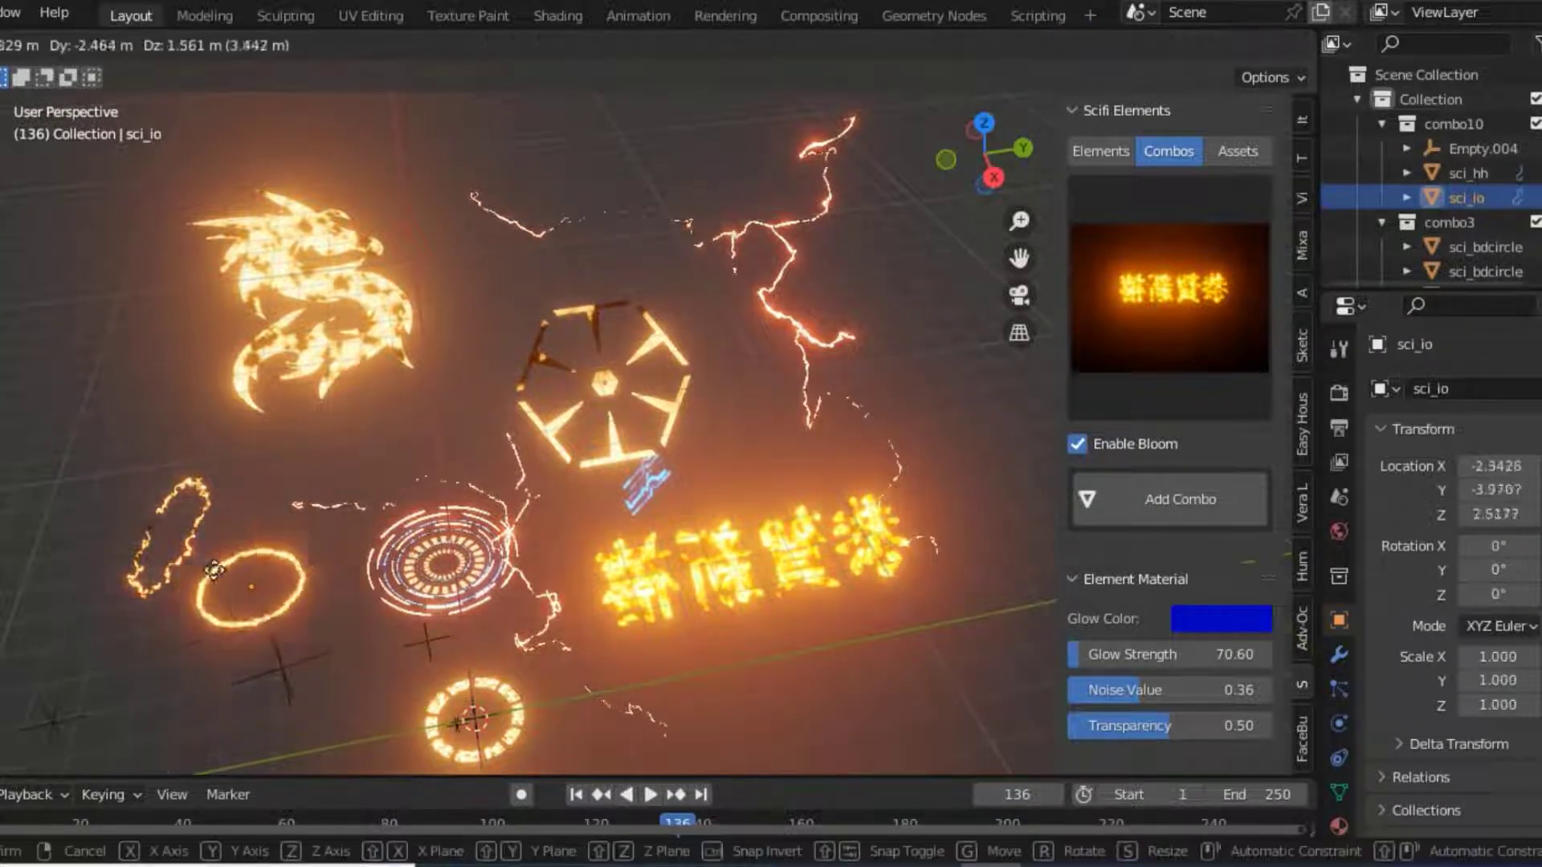
left_click(201, 557)
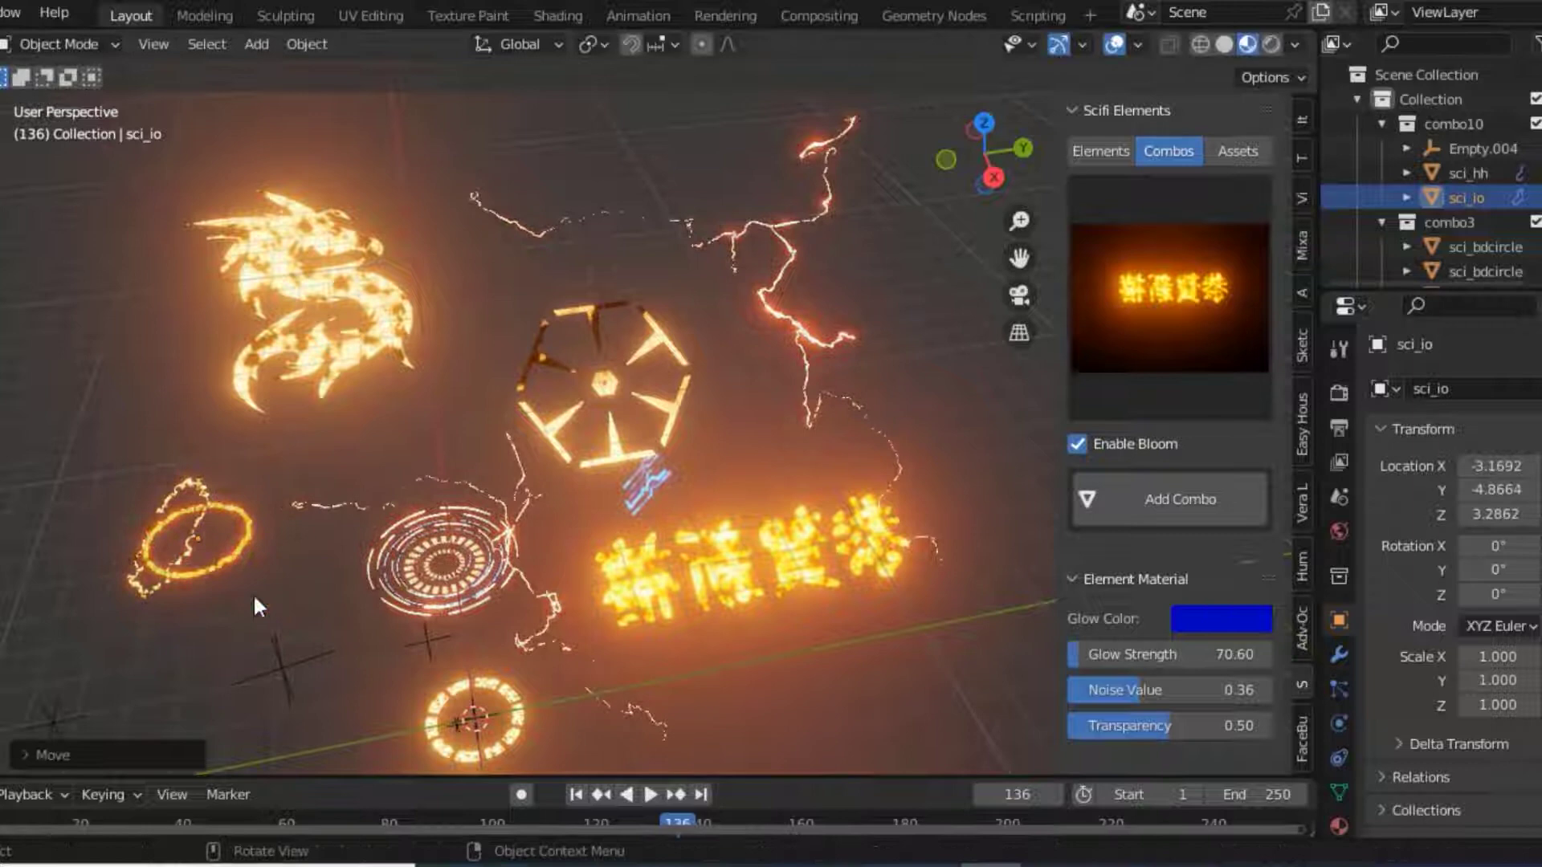
left_click(421, 578)
Scale the tiled ring to 6.4, thin circle to 3.5, cage to 2.2, and hide overlays.
key("s")
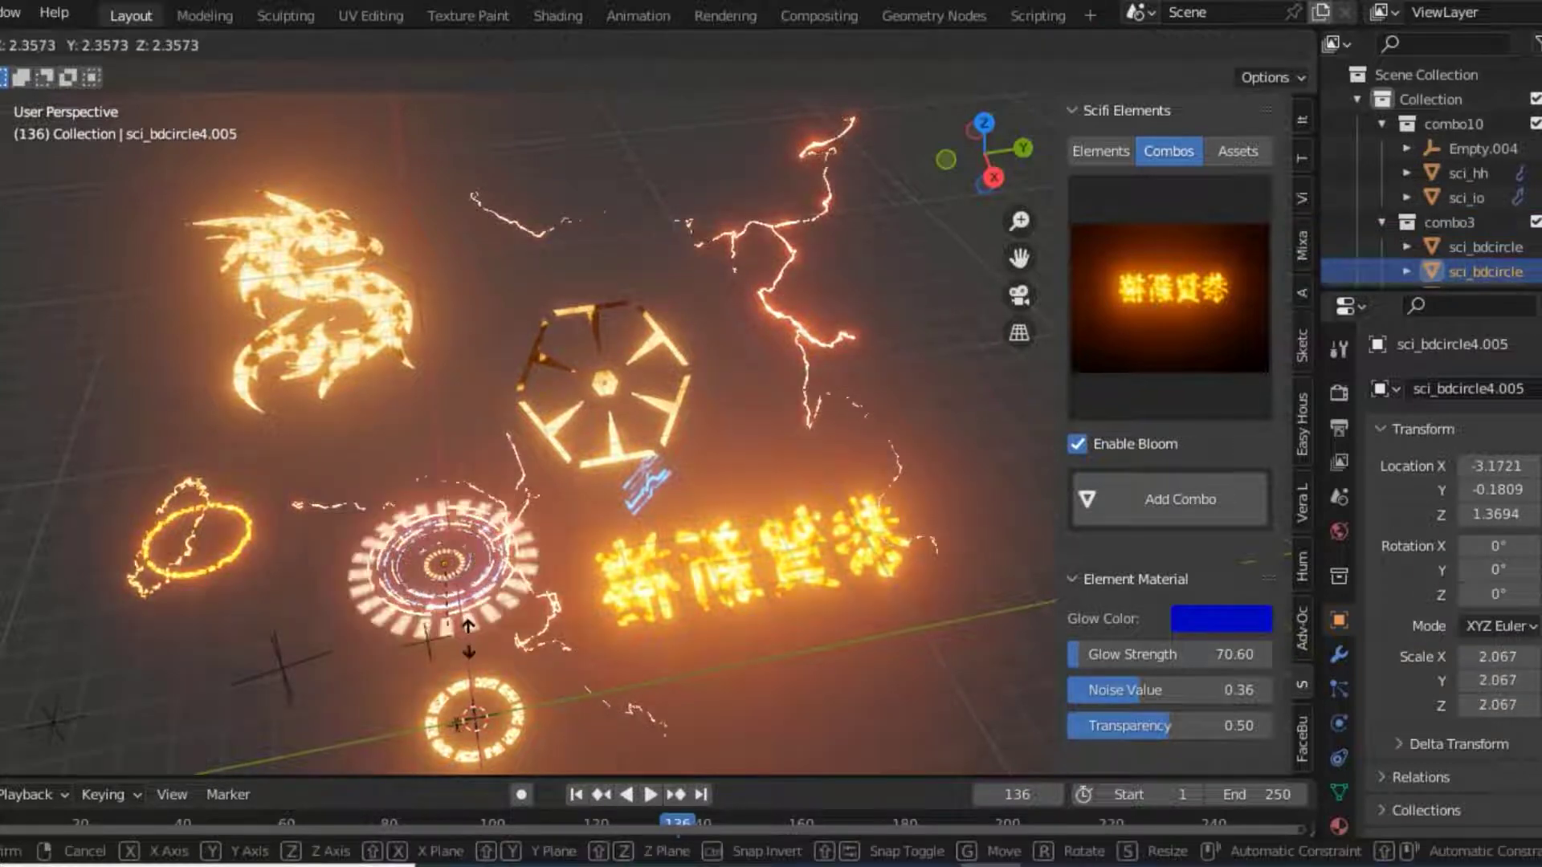
left_click(467, 595)
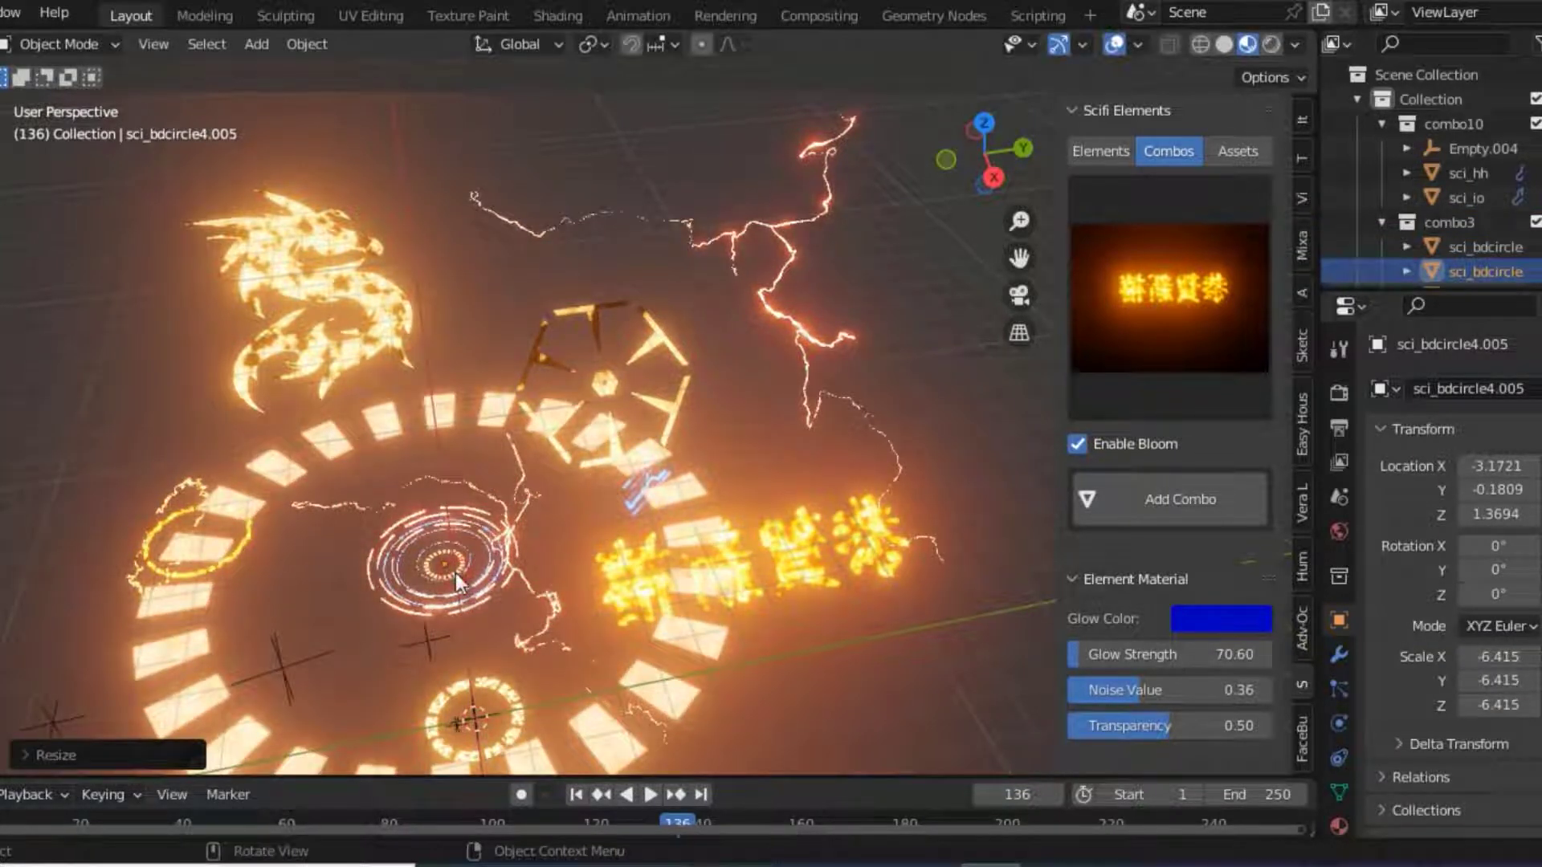
left_click(455, 572)
key("s")
left_click(452, 587)
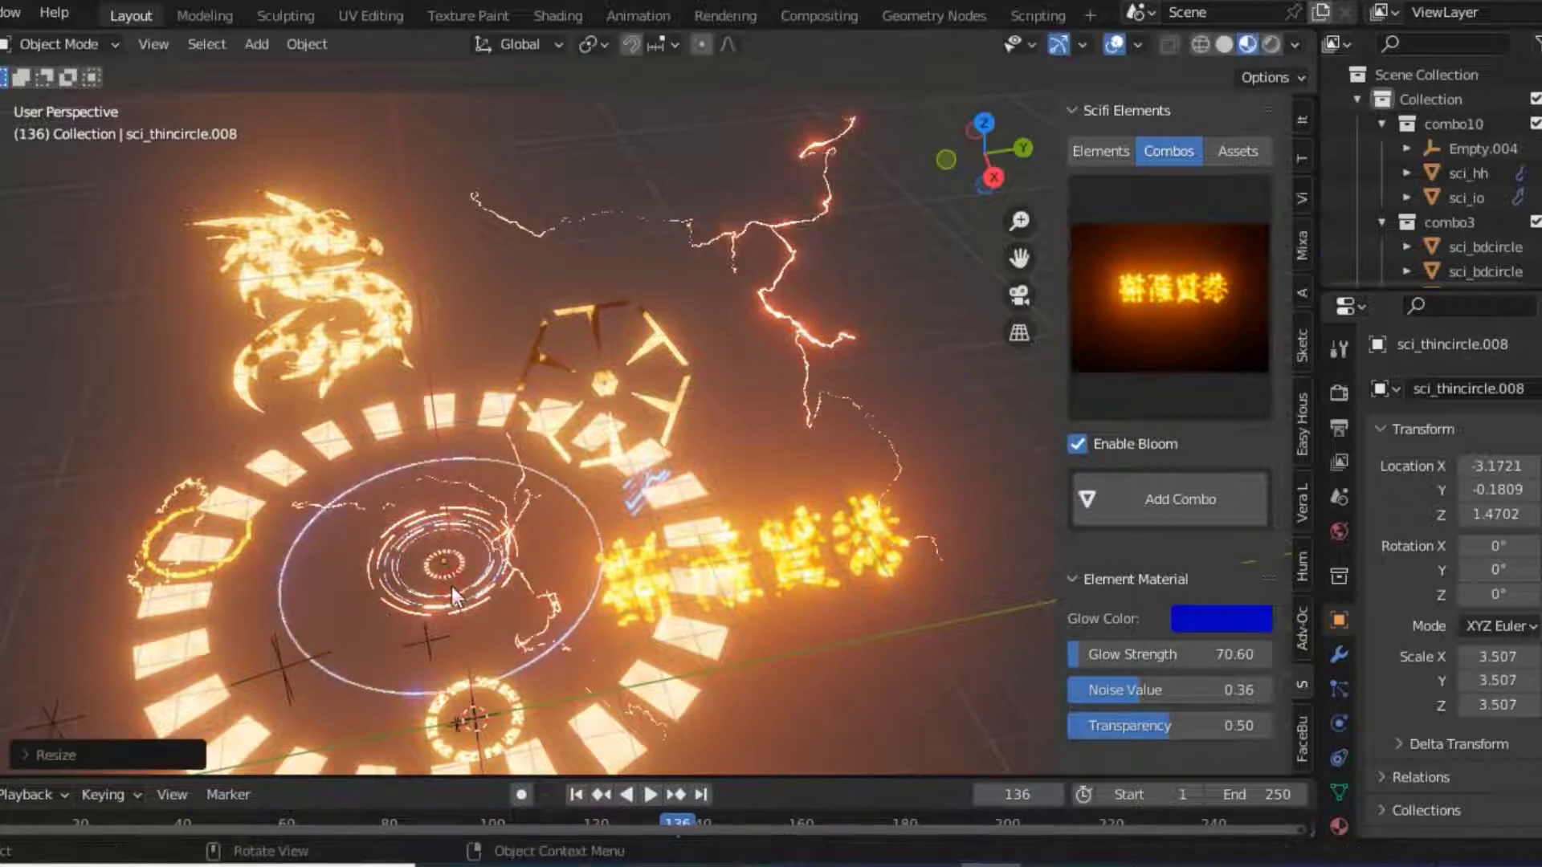
key("s")
left_click(482, 674)
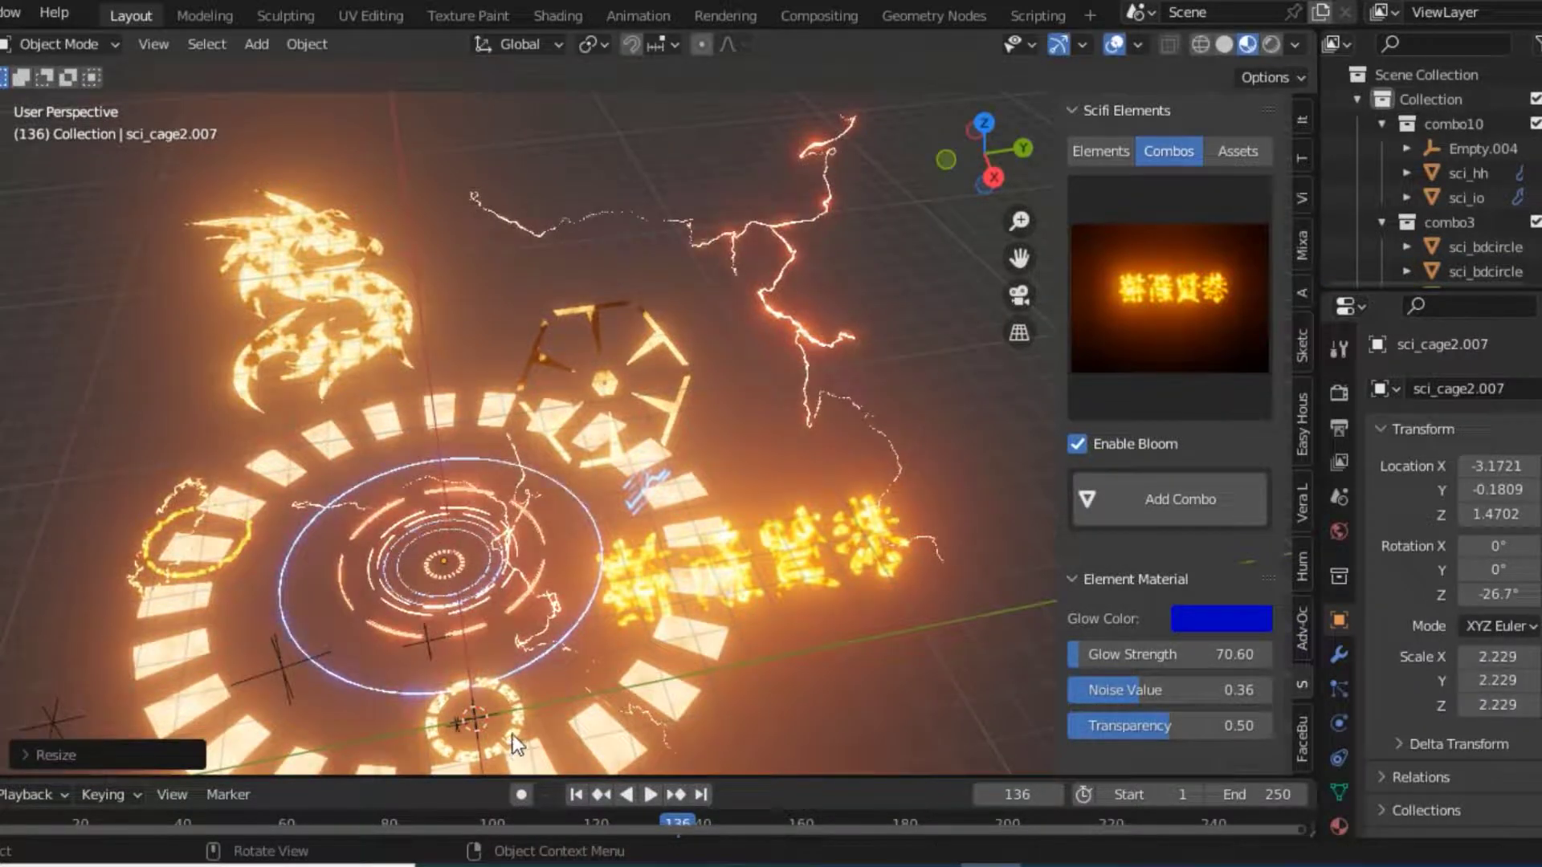
left_click(509, 722)
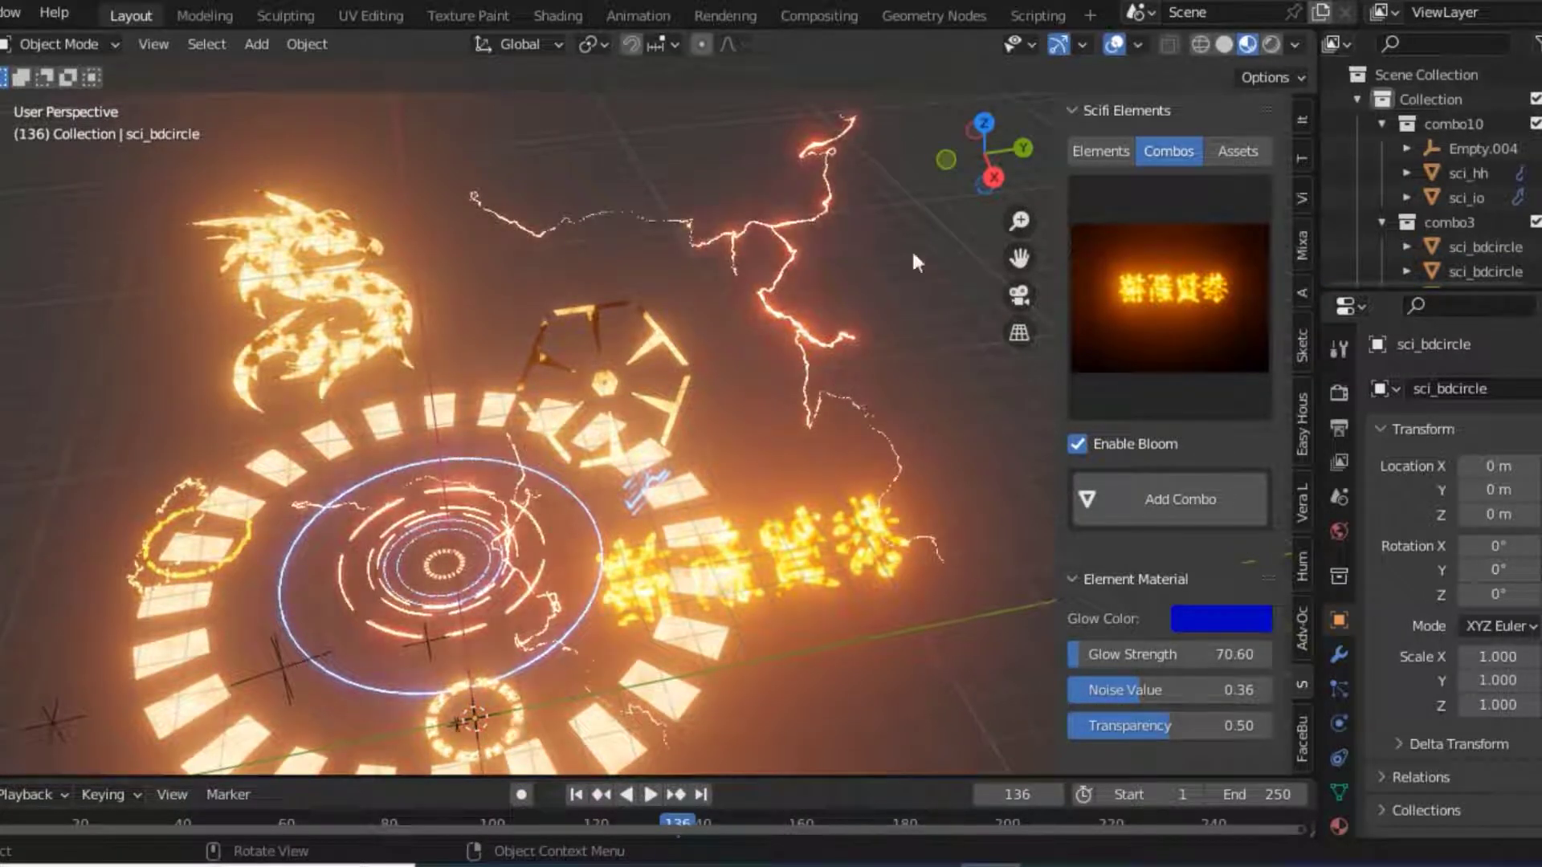
left_click(1114, 44)
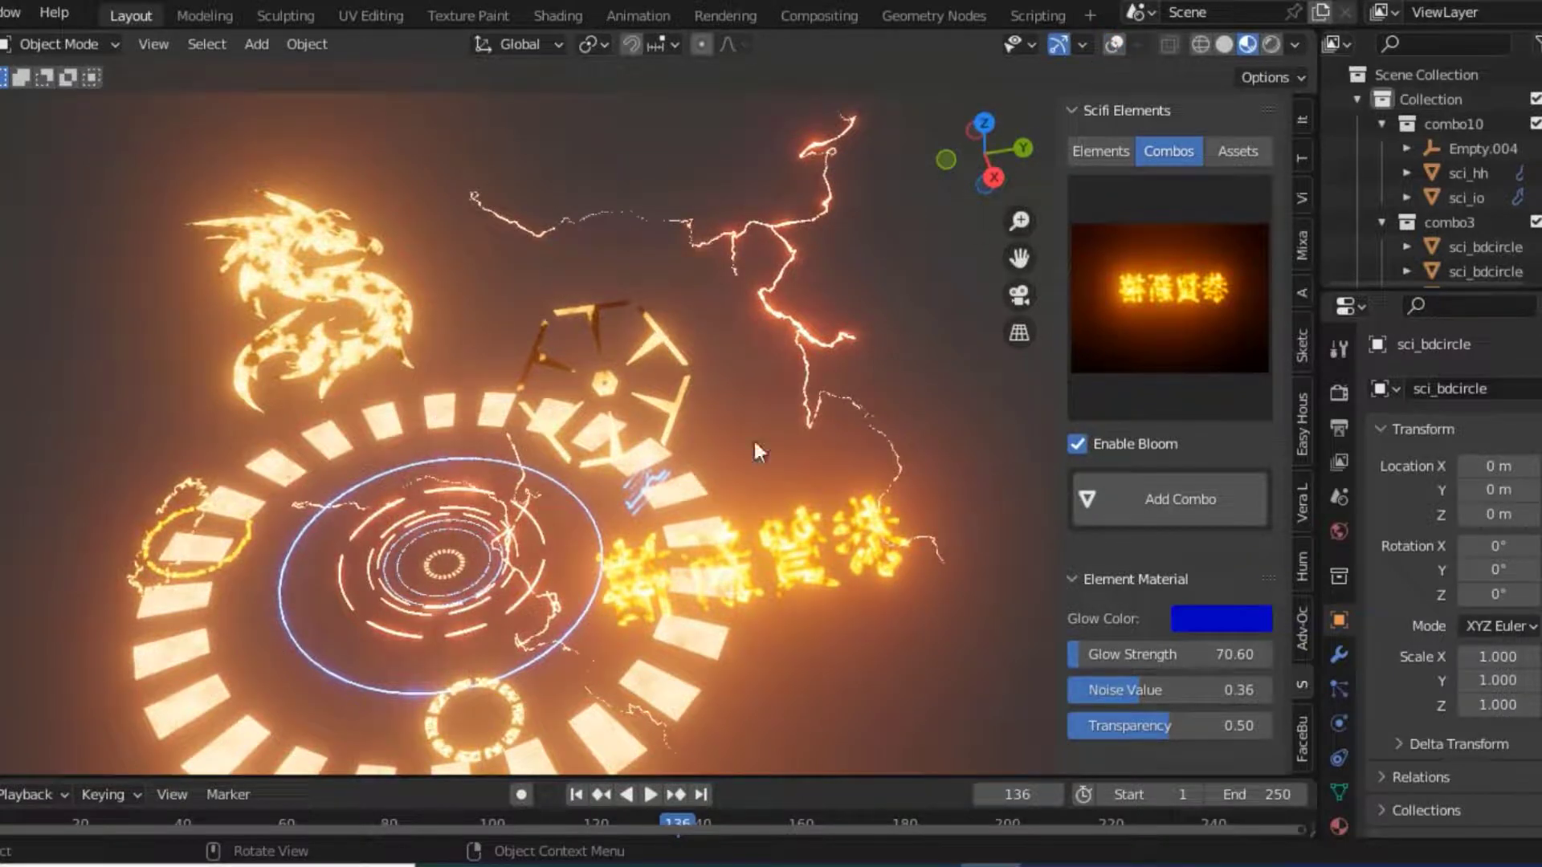
Play, pause and replay the animation, then scrub back to about frame 118.
left_click_drag(1020, 256, 1018, 258)
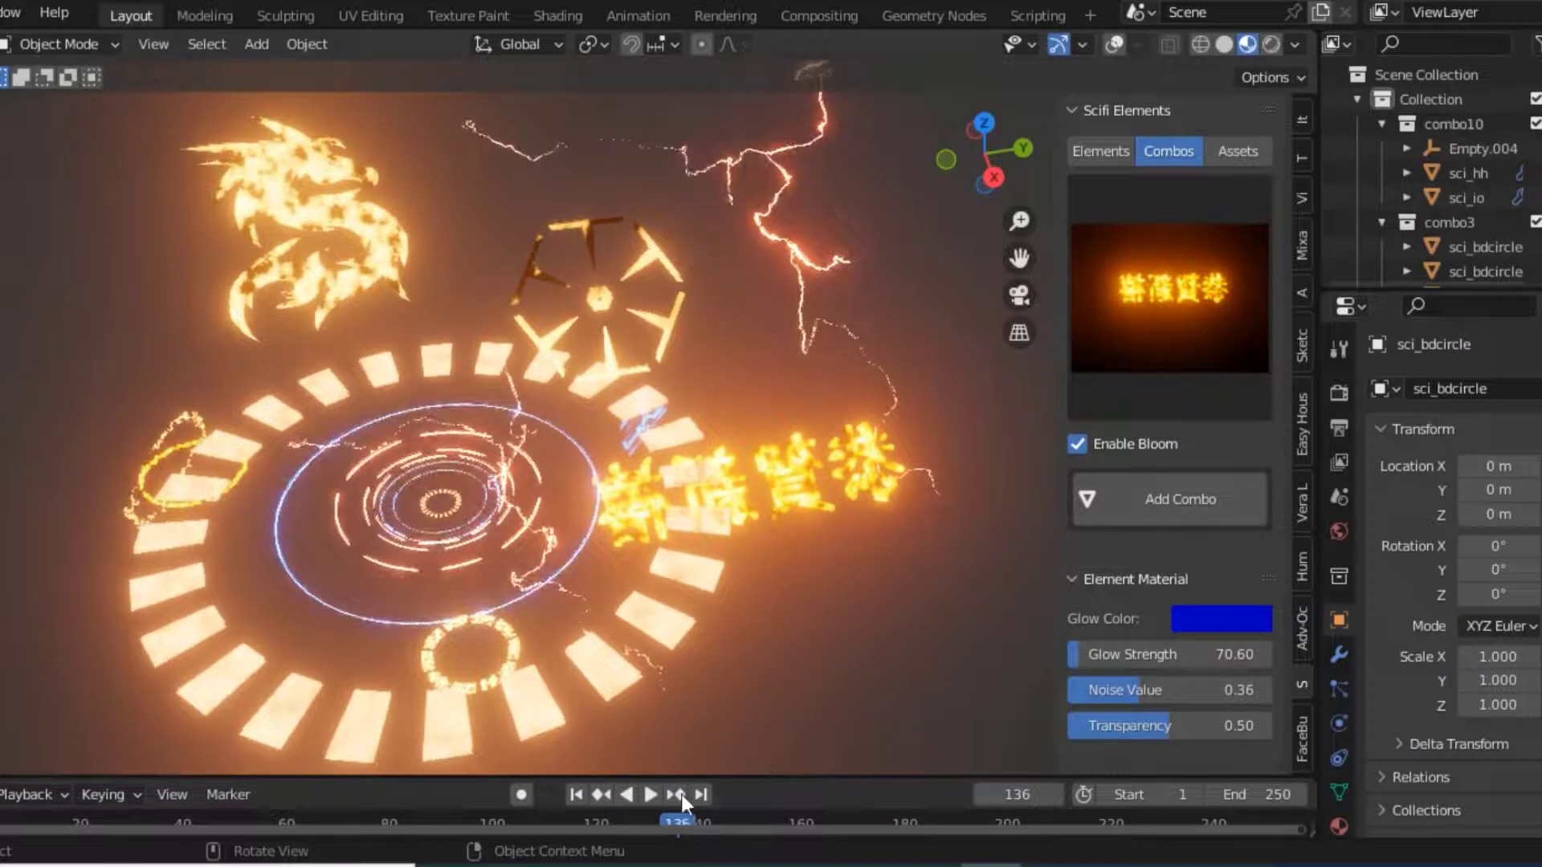
left_click(643, 794)
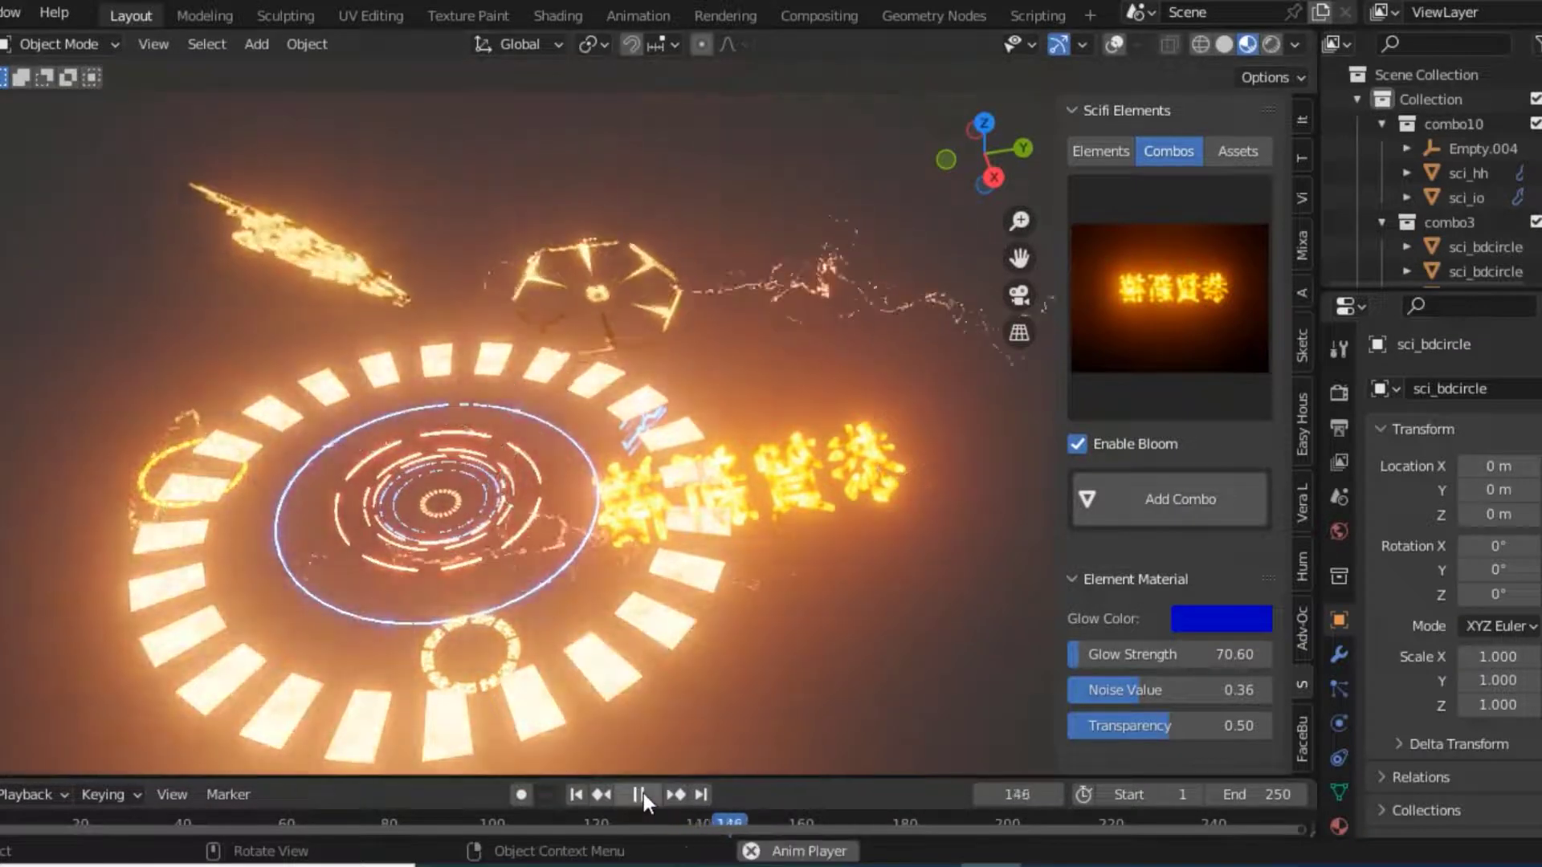
left_click(644, 794)
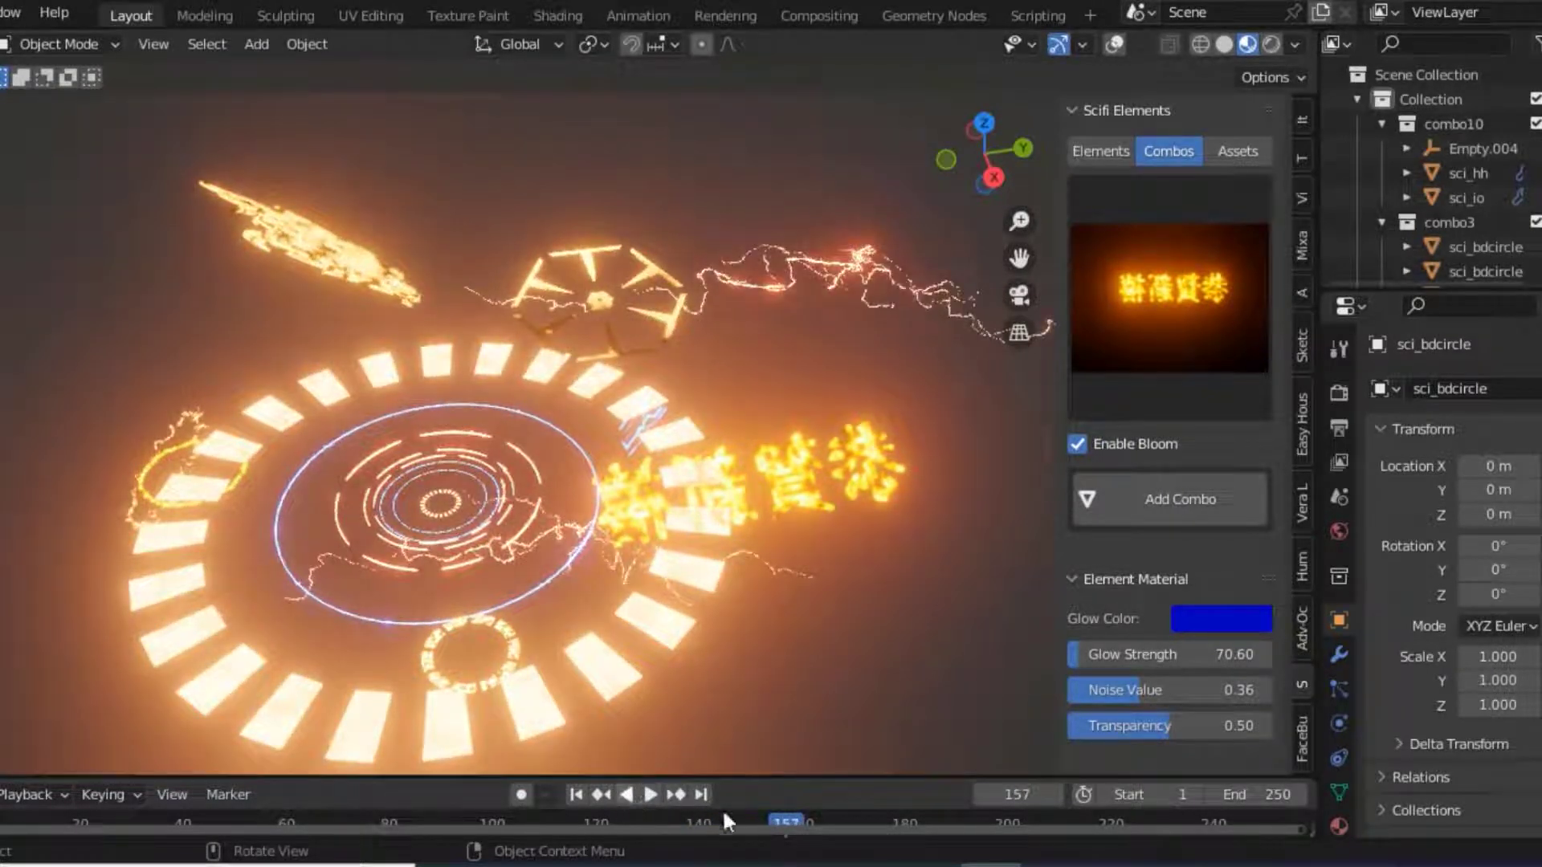
left_click(750, 820)
mouse_move(737, 822)
left_mouse_down()
mouse_move(529, 820)
mouse_move(583, 817)
left_mouse_up()
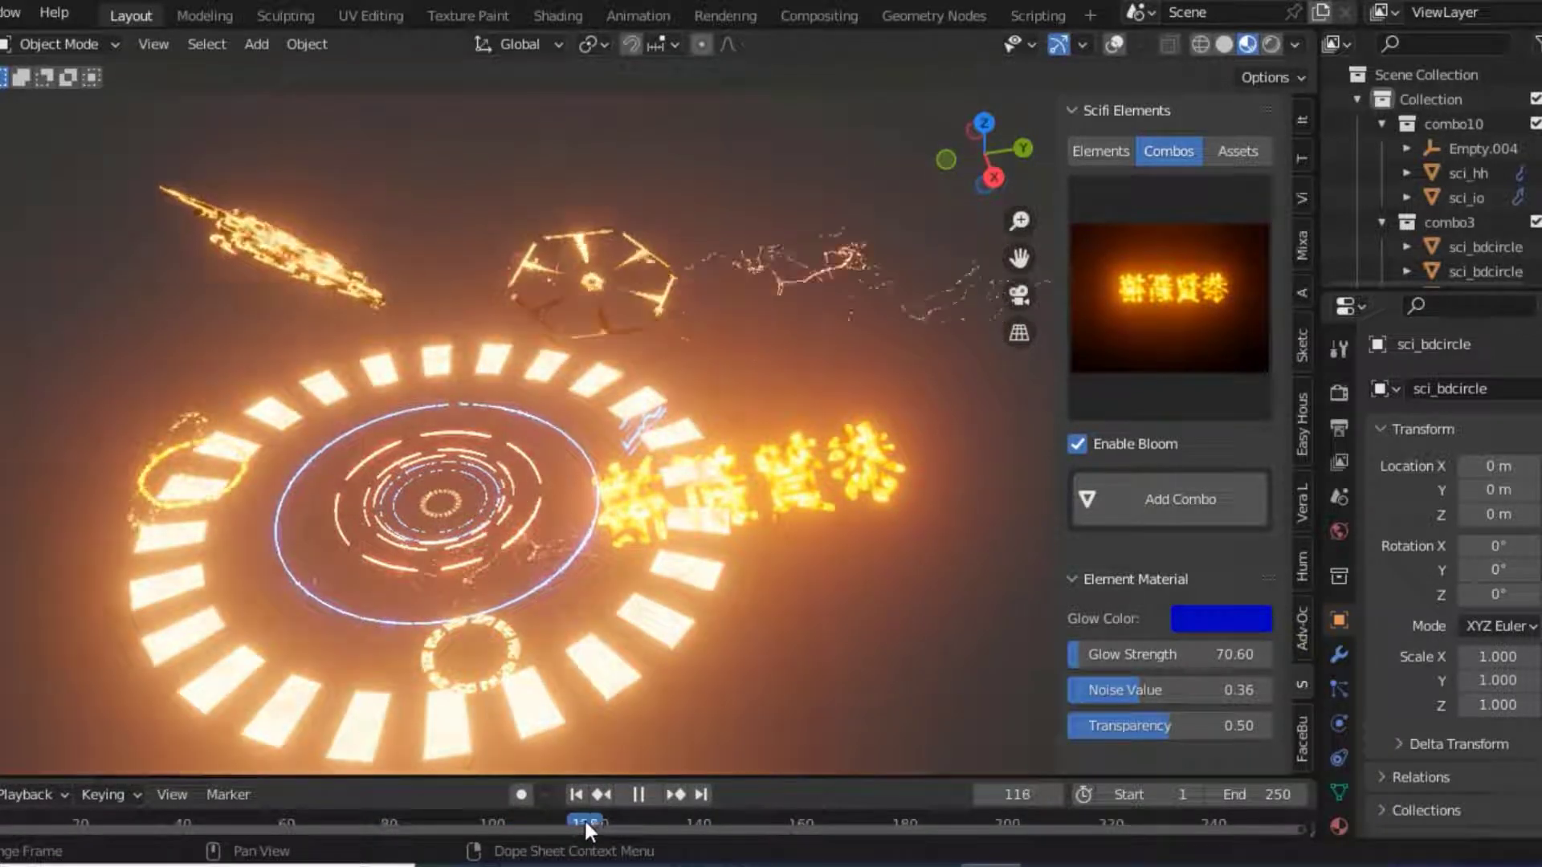
Rotate scifi_drag about global Y so the dragon stands upright at 102°, 4.53°, -120°.
left_click(315, 262)
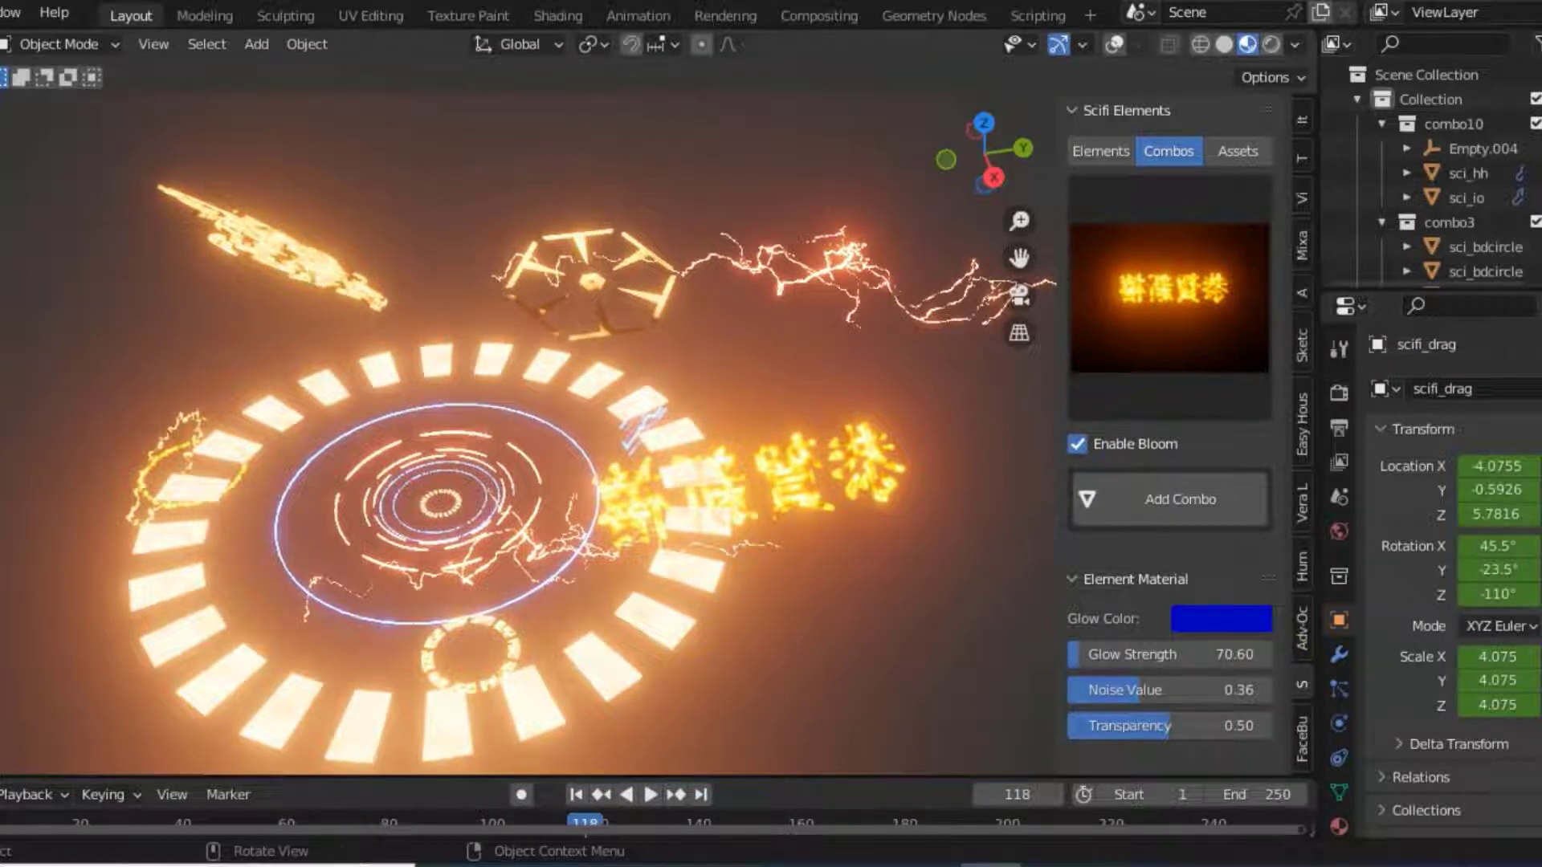
key("r")
key("y")
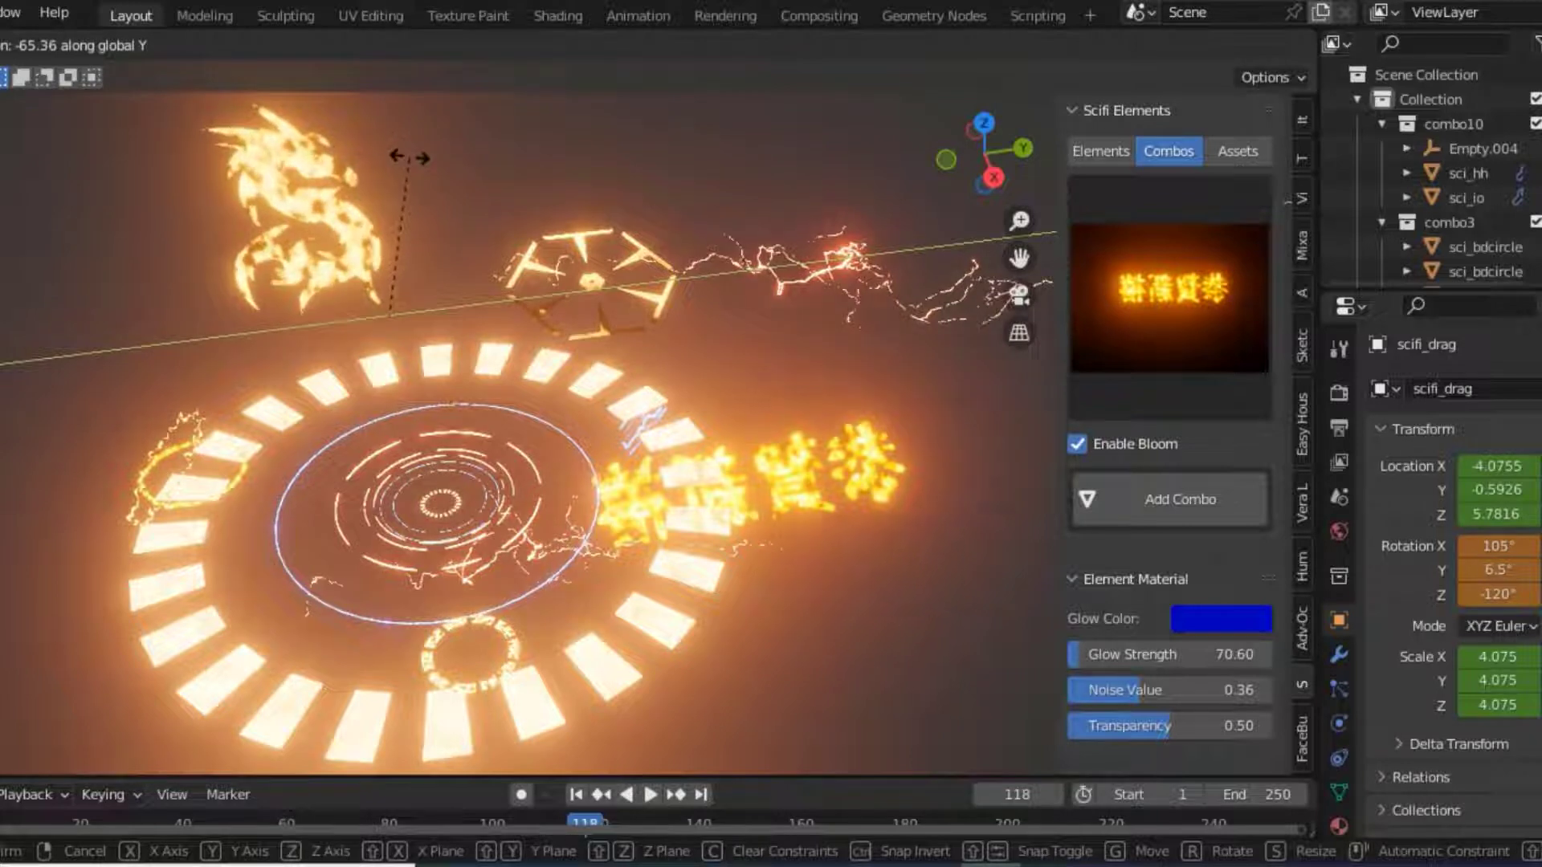
left_click(396, 155)
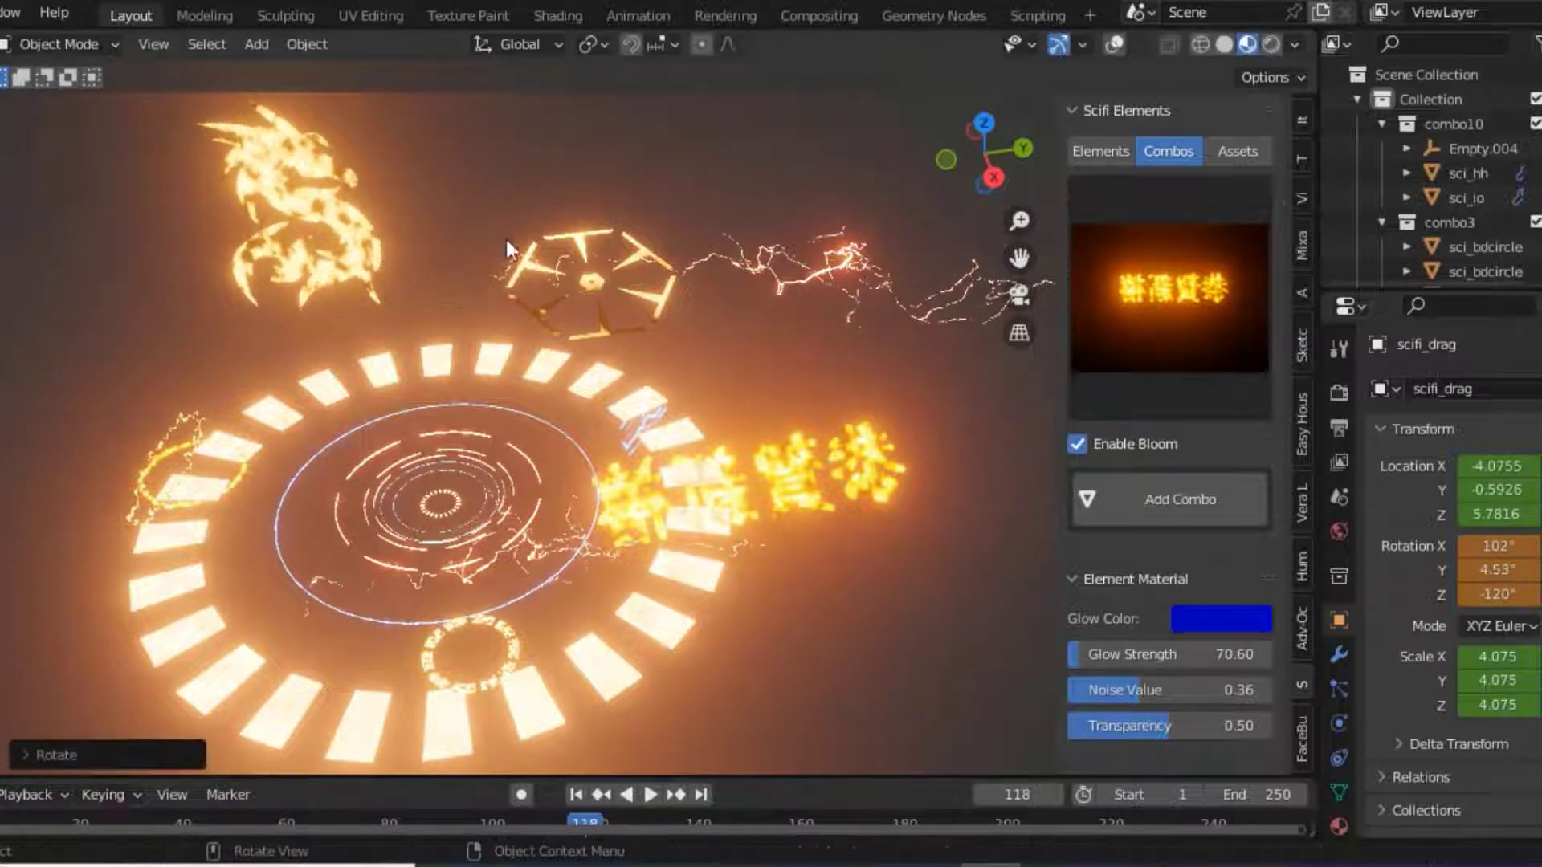
left_click(830, 485)
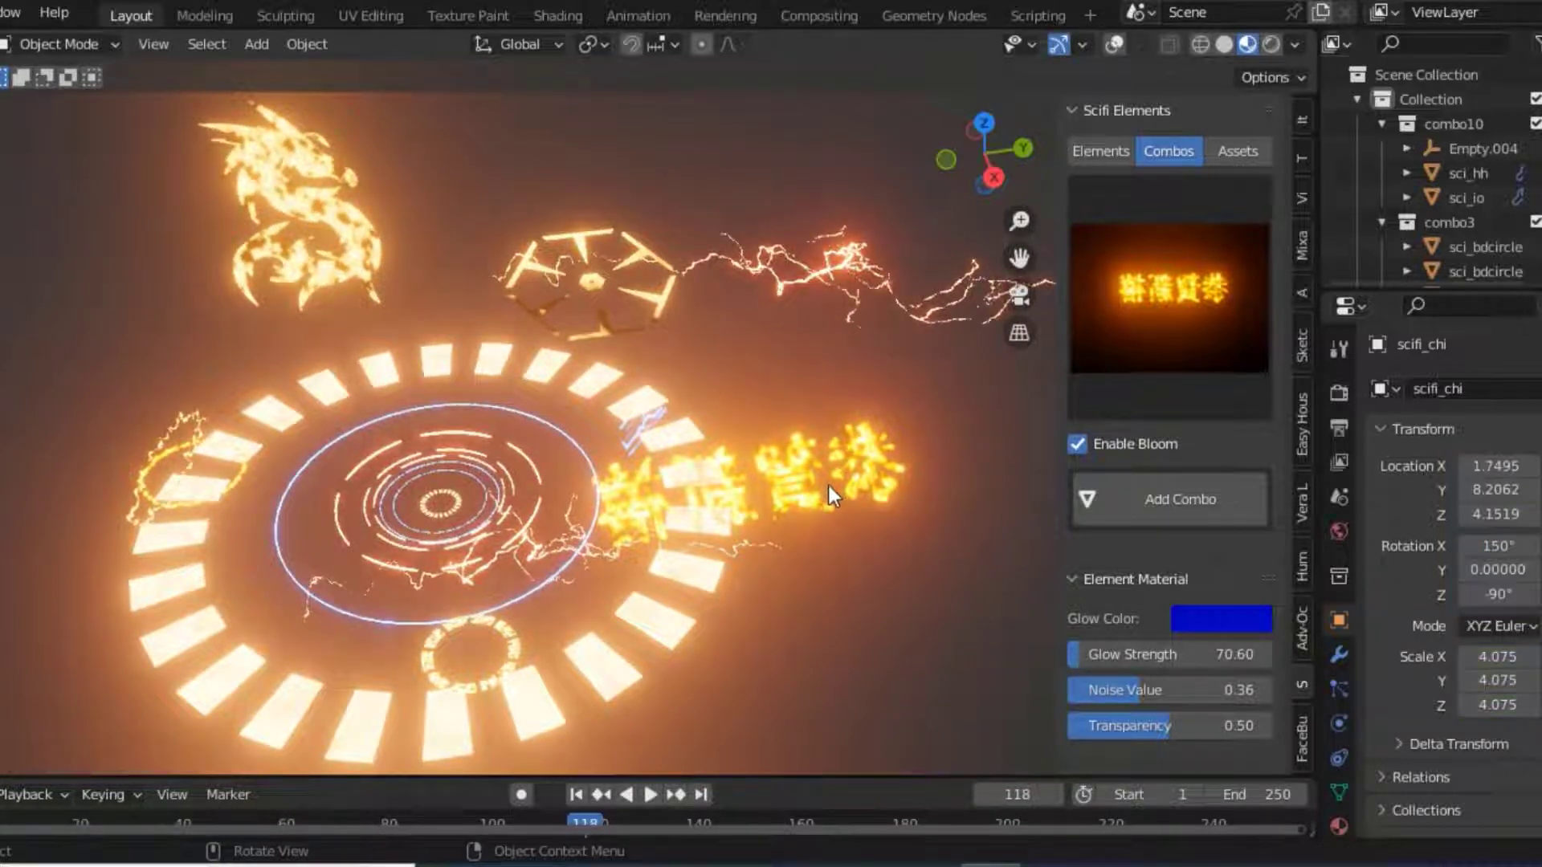